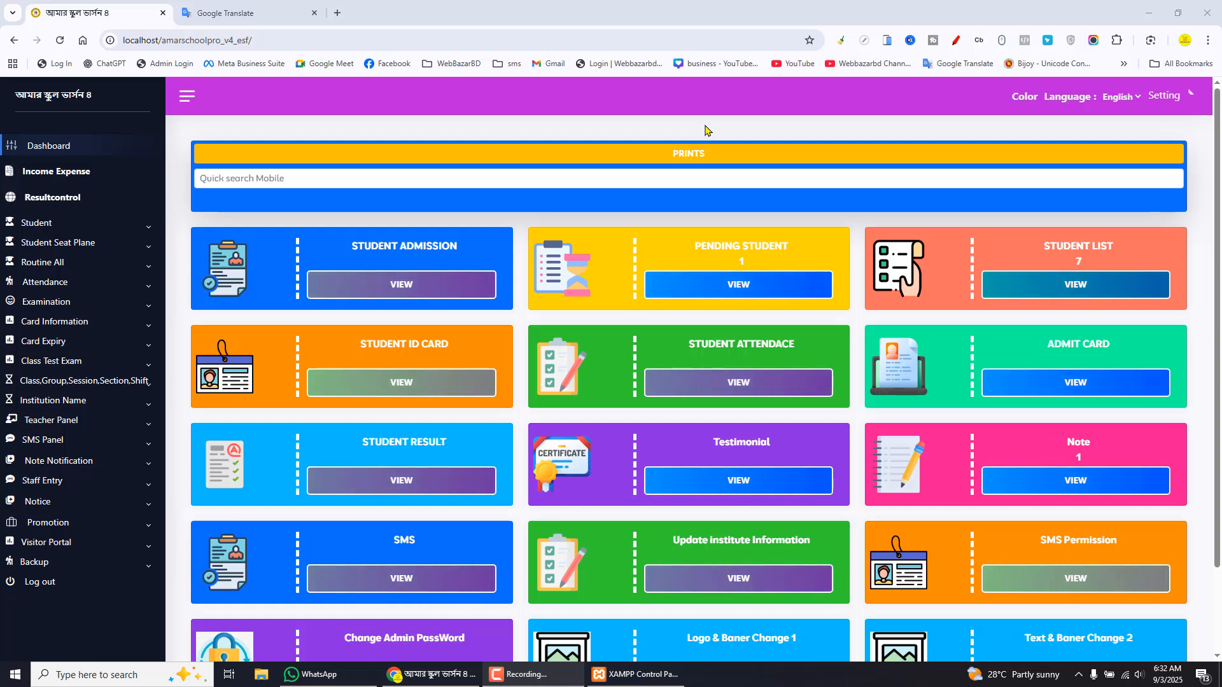
Open the Admission Confirmation SMS settings
{"action": "left_click", "coordinate": [1186, 104]}
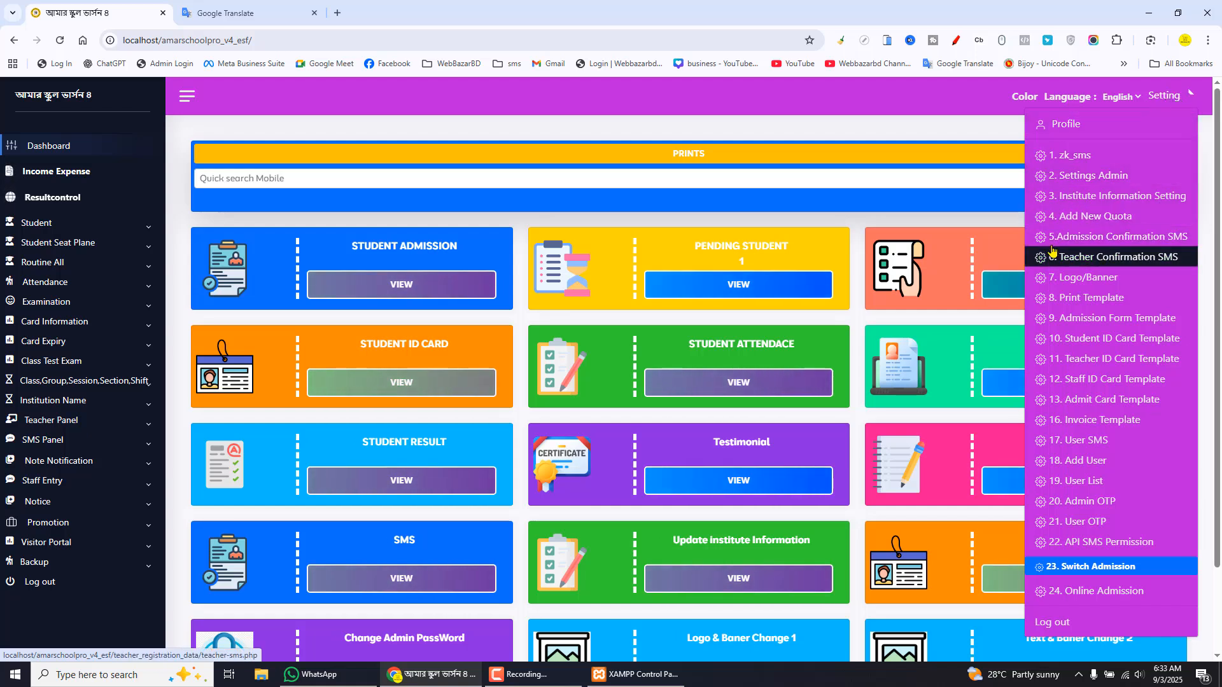
{"action": "left_click", "coordinate": [1093, 238]}
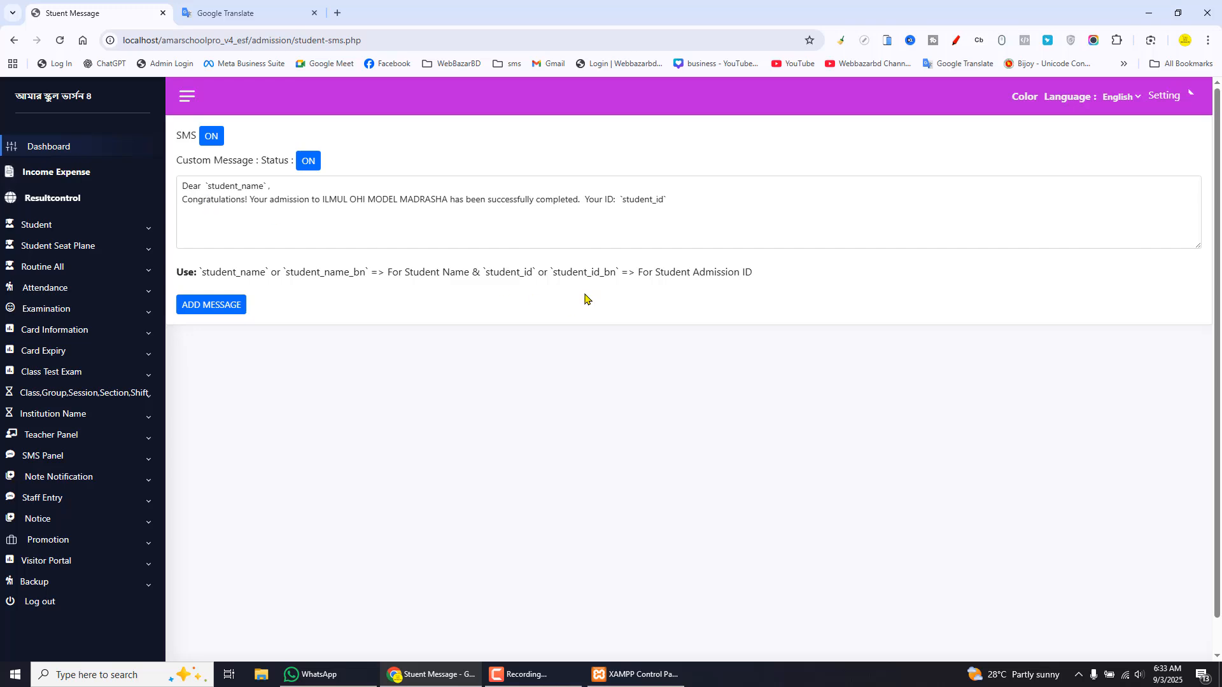
{"action": "mouse_move", "coordinate": [170, 169]}
{"action": "left_mouse_down"}
{"action": "mouse_move", "coordinate": [356, 250]}
{"action": "mouse_move", "coordinate": [693, 250]}
{"action": "left_mouse_up"}
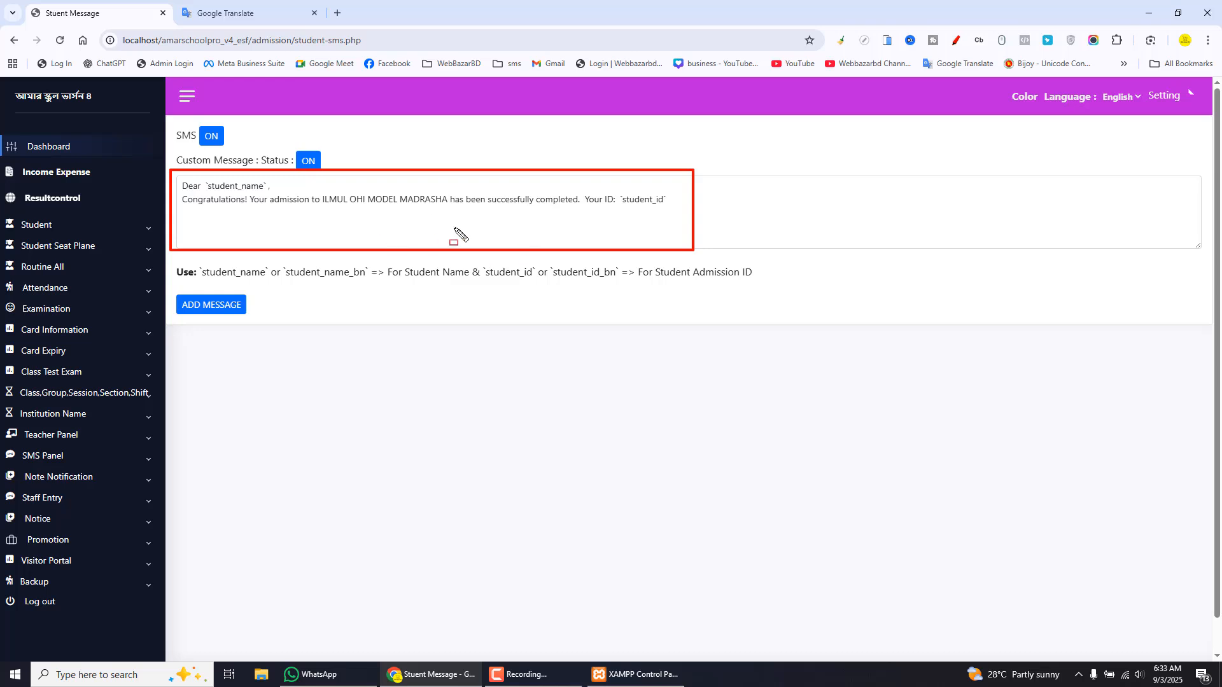
{"action": "key", "text": "ctrl+z"}
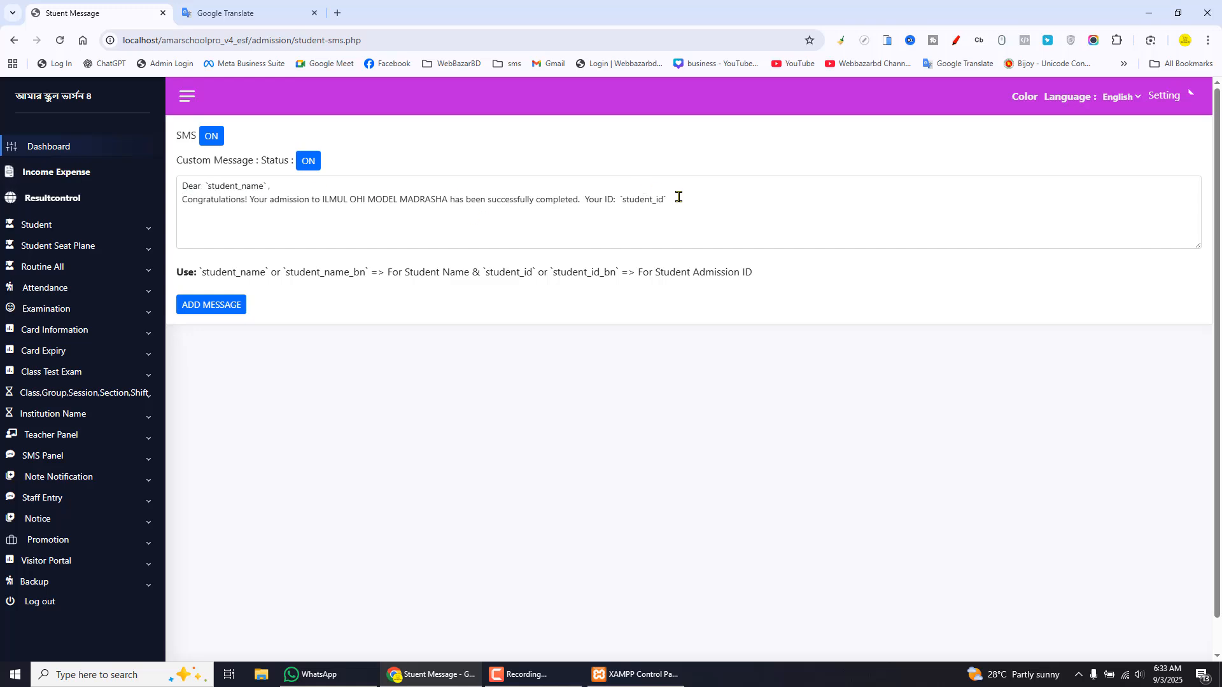
Replace the whole custom admission message with the sample text "তকসুআএযুআ তমেউযে vdvdnvjdn"
{"action": "left_click_drag", "start_coordinate": [185, 187], "coordinate": [672, 205]}
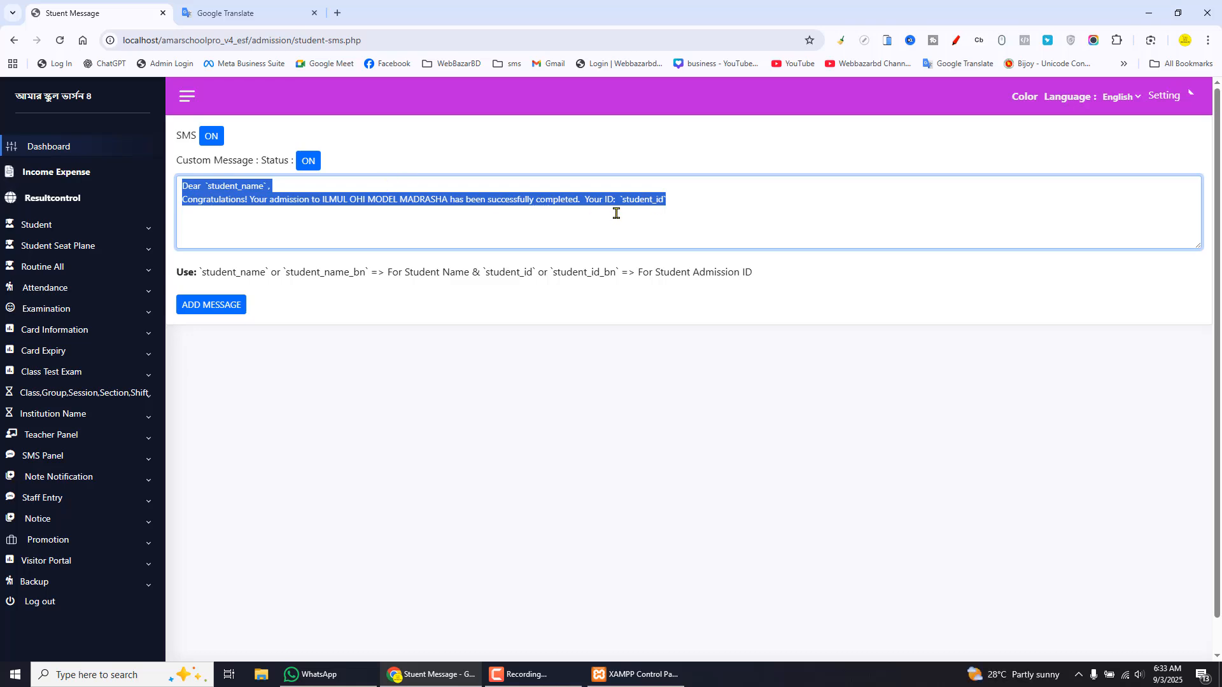
{"action": "left_click", "coordinate": [616, 213]}
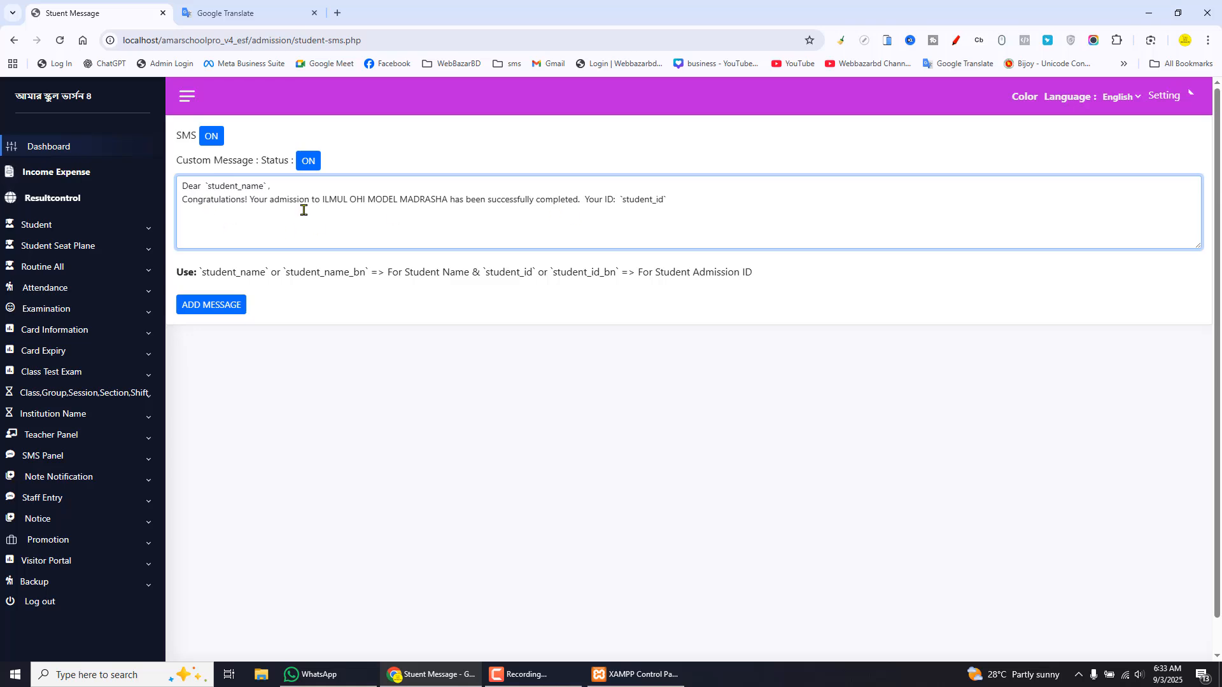
{"action": "left_click_drag", "start_coordinate": [184, 189], "coordinate": [709, 203]}
{"action": "key", "text": "BackSpace"}
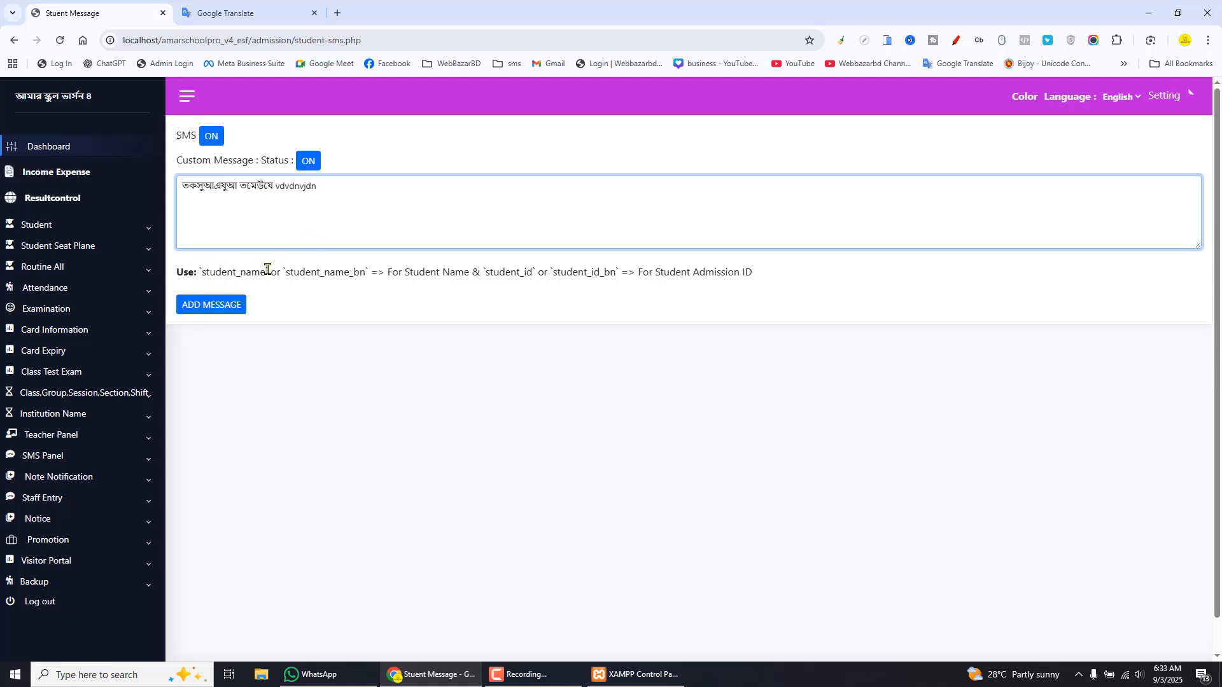
Append the `student_name` placeholder to the end of the custom message and delete the trial word "webbazarbd" after it
{"action": "left_click_drag", "start_coordinate": [267, 269], "coordinate": [244, 269]}
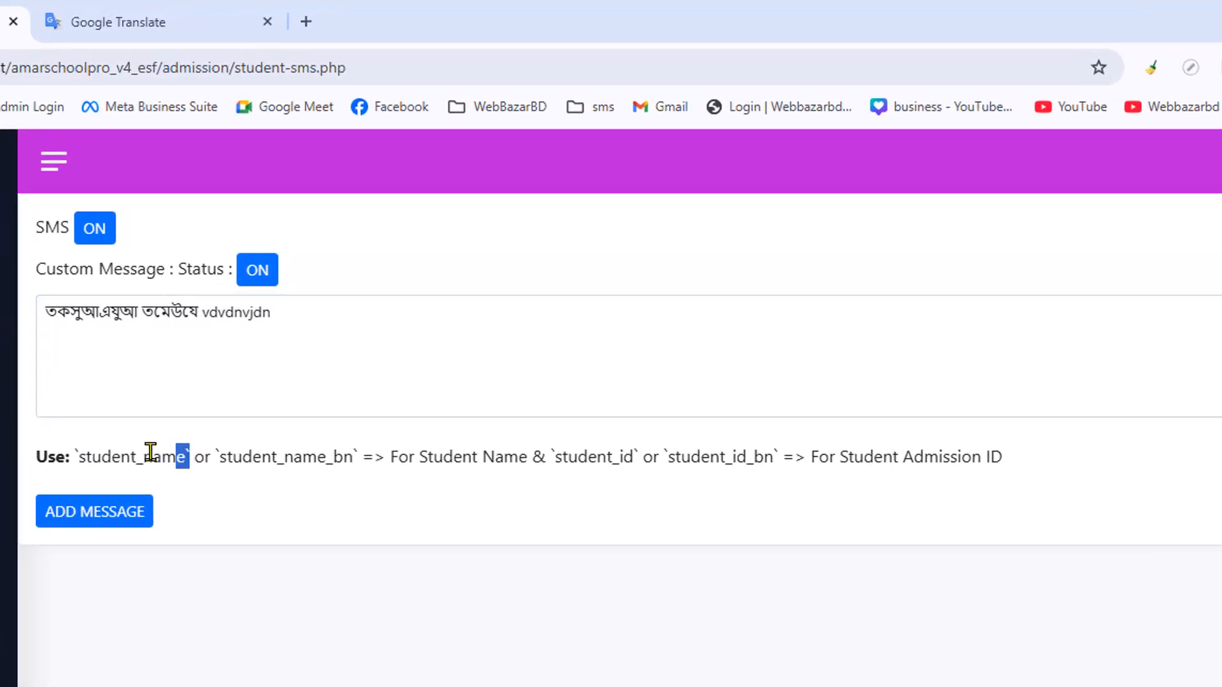
{"action": "left_click_drag", "start_coordinate": [151, 452], "coordinate": [74, 456]}
{"action": "key", "text": "ctrl+c"}
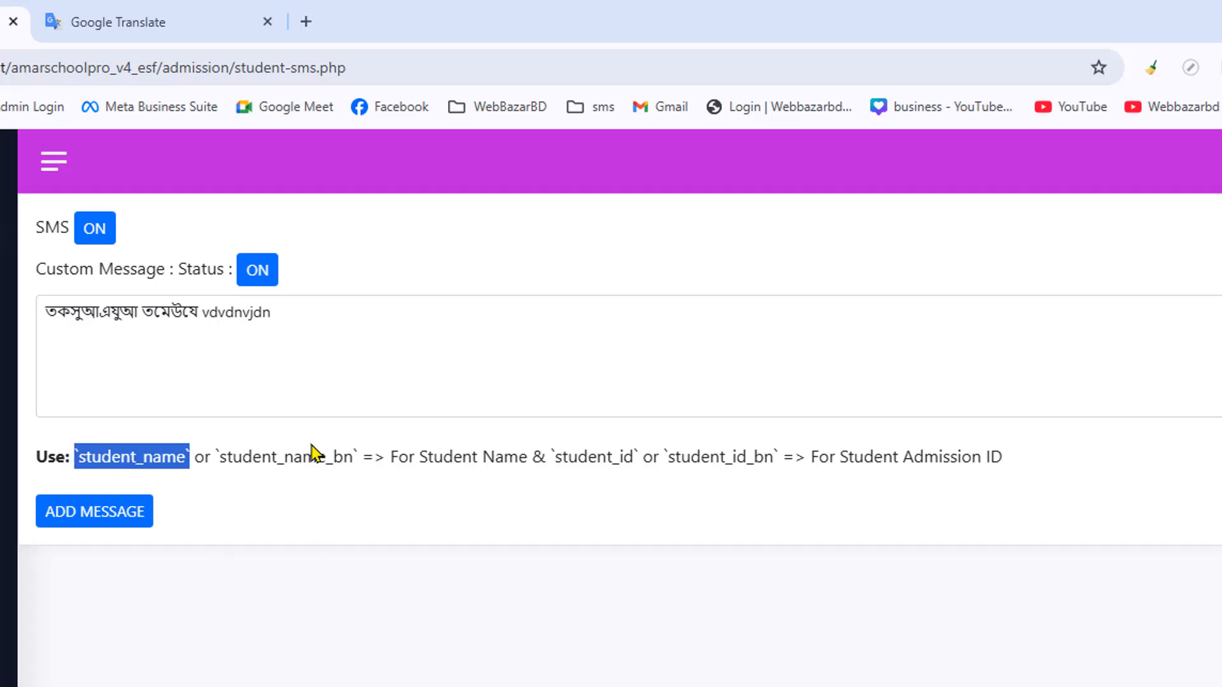
{"action": "left_click", "coordinate": [287, 310]}
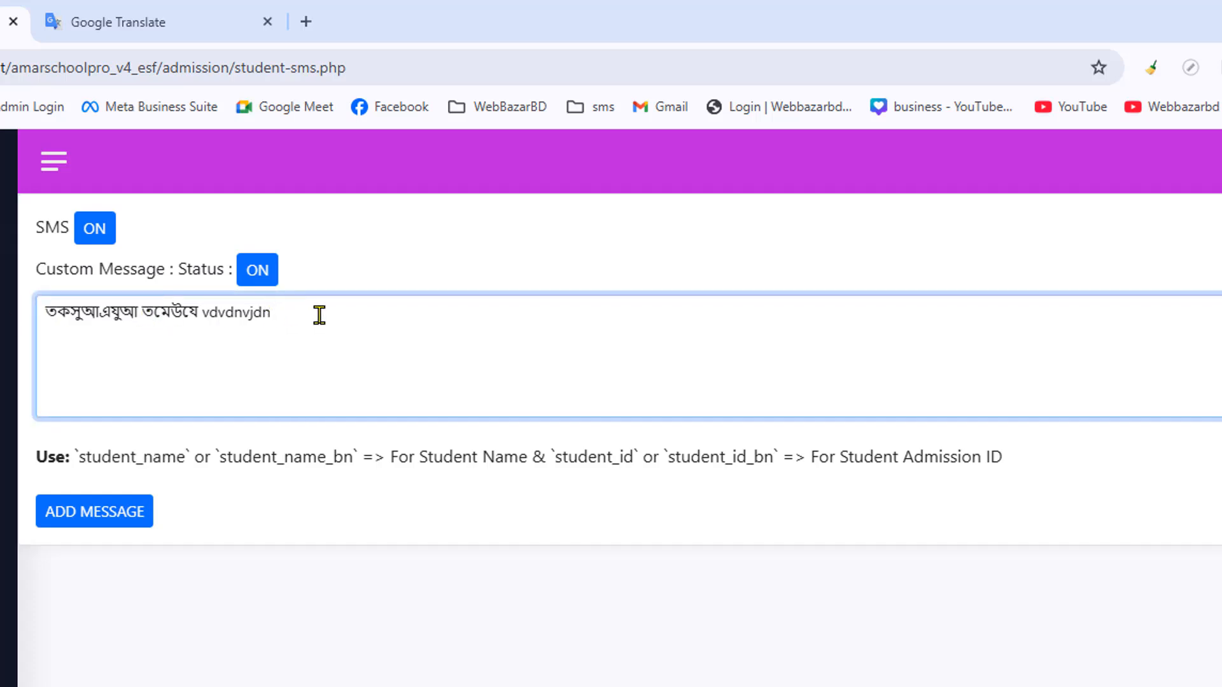
{"action": "key", "text": "ctrl+v"}
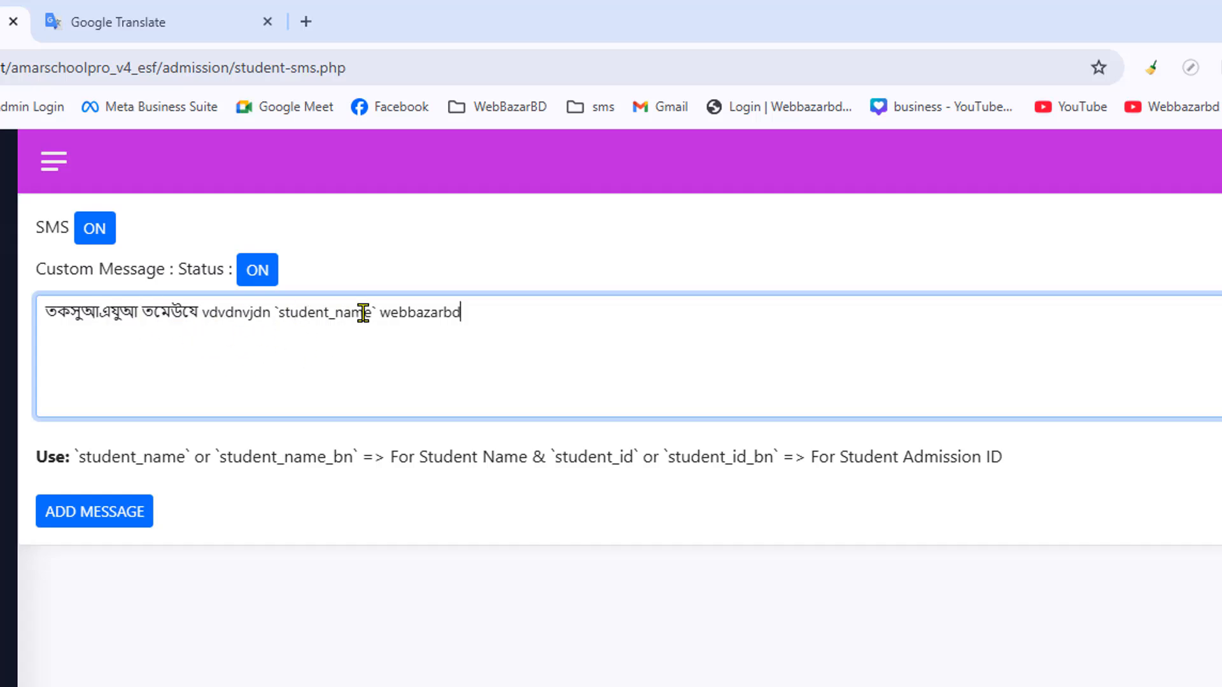
{"action": "left_click_drag", "start_coordinate": [379, 313], "coordinate": [545, 316]}
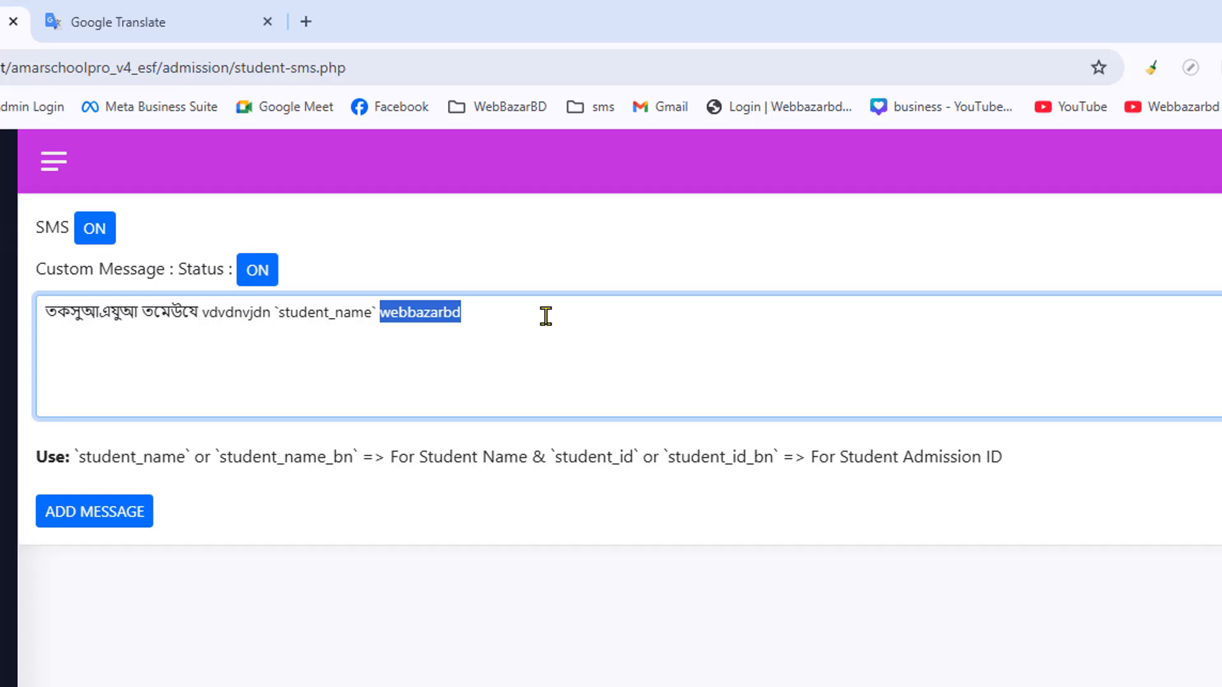
{"action": "key", "text": "BackSpace"}
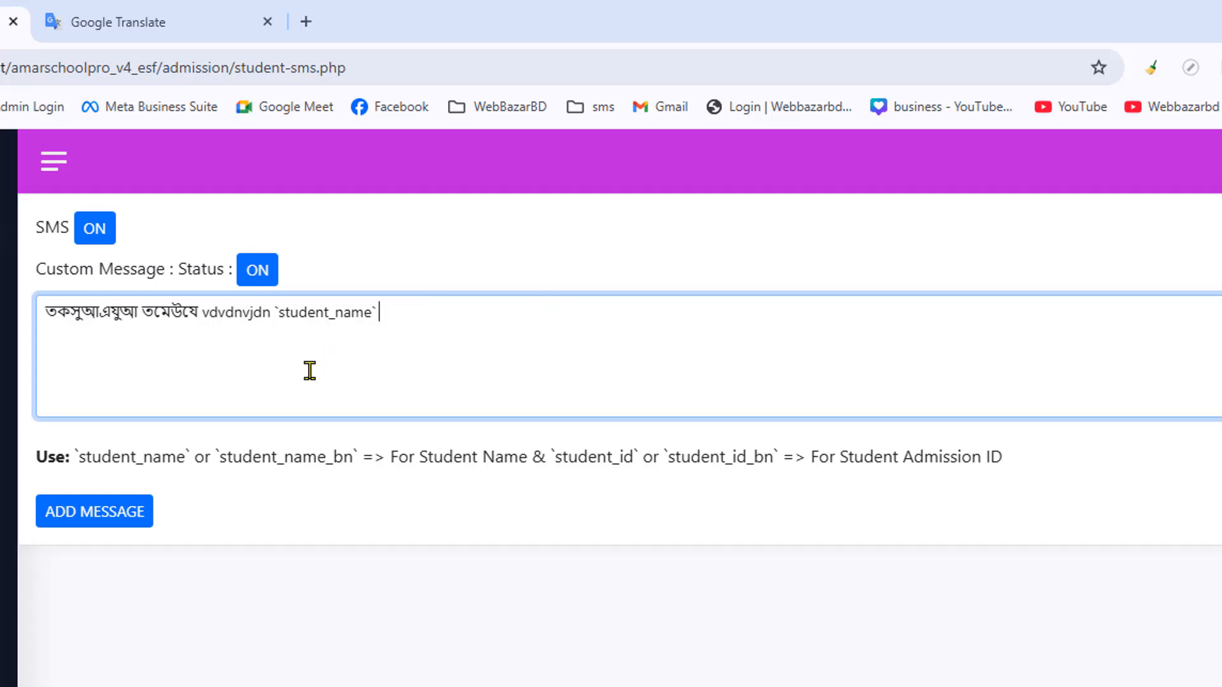
{"action": "left_click_drag", "start_coordinate": [74, 456], "coordinate": [188, 453]}
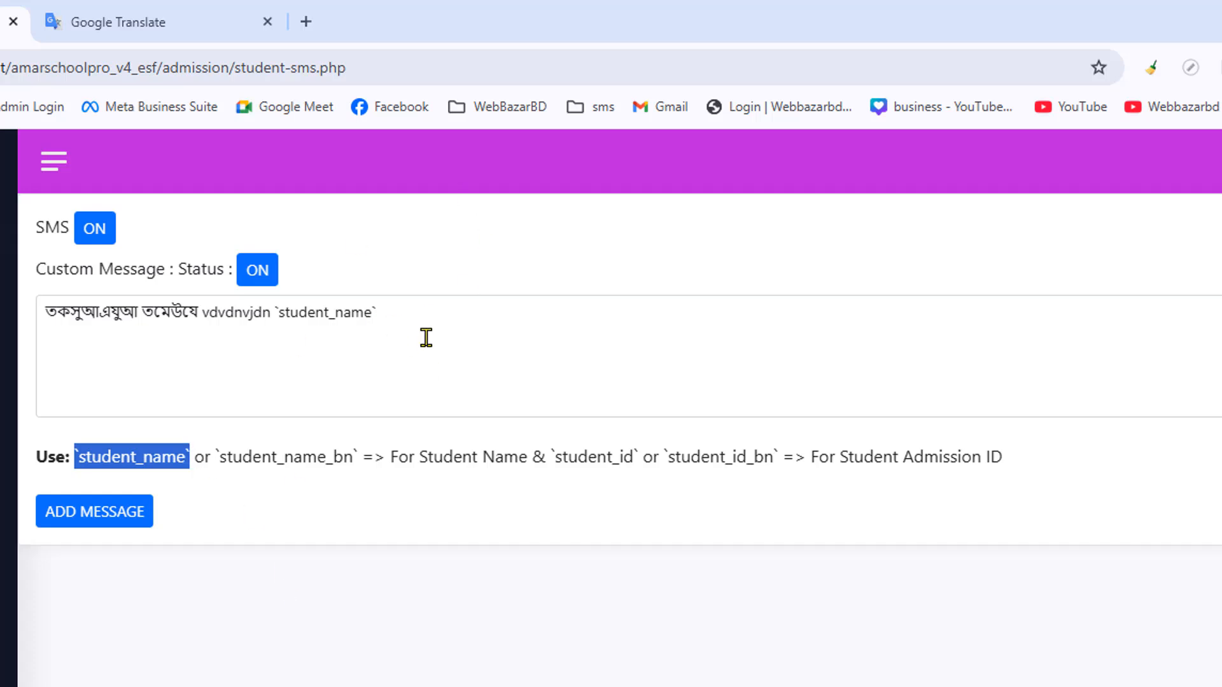
{"action": "left_click", "coordinate": [192, 493]}
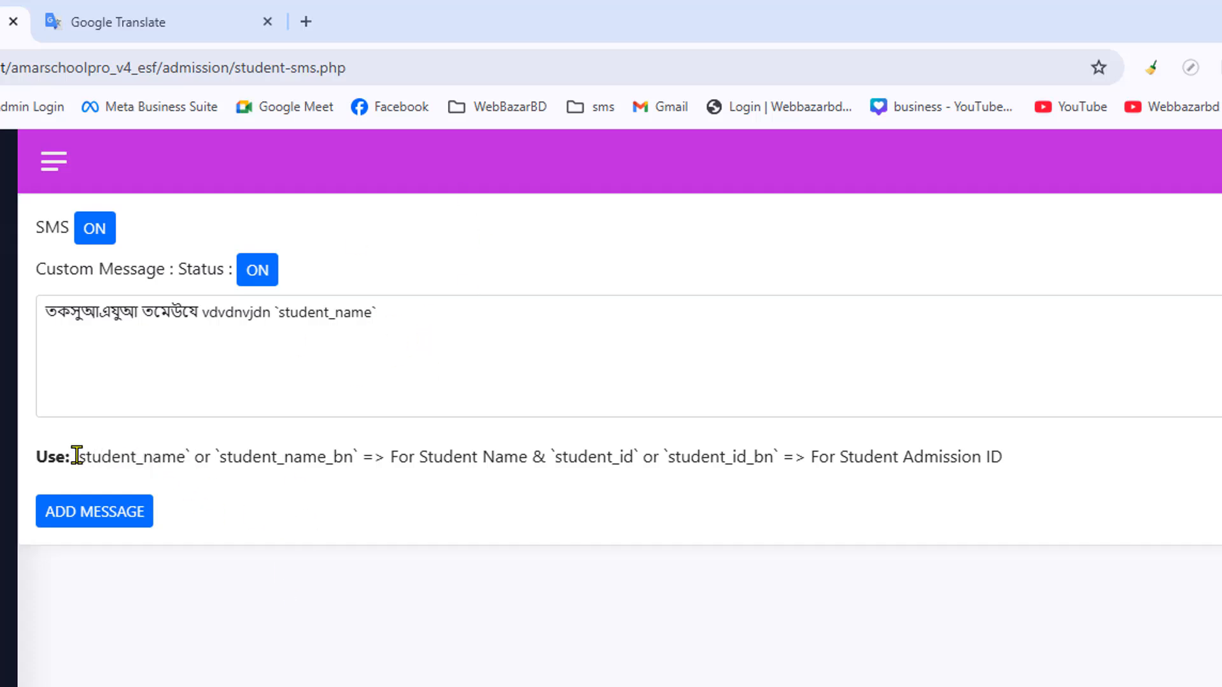
{"action": "left_click_drag", "start_coordinate": [75, 457], "coordinate": [191, 455]}
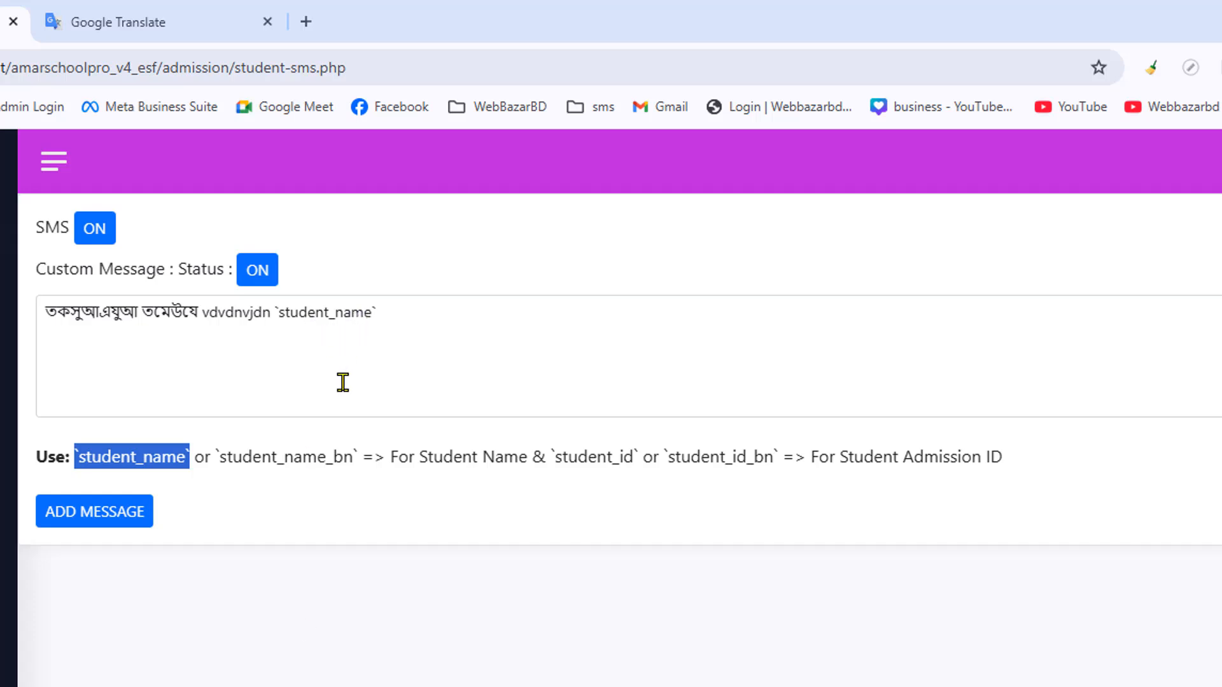
{"action": "left_click", "coordinate": [286, 503]}
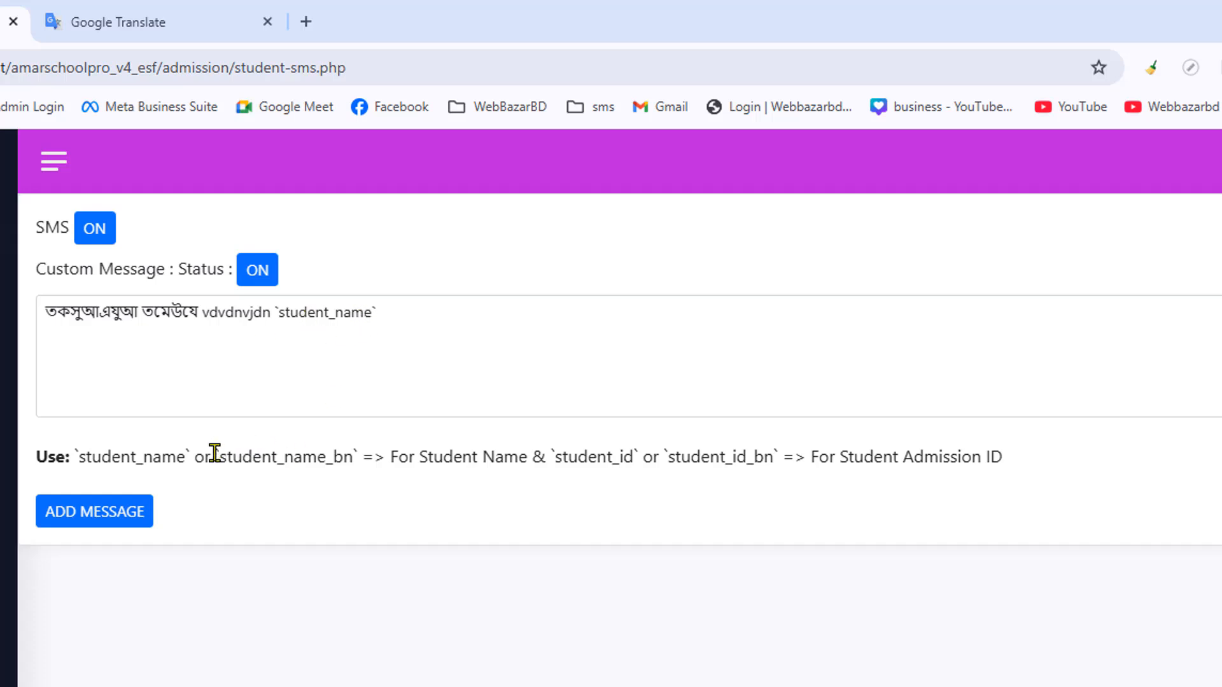
Replace the `student_name` placeholder at the end of the custom message with a copy of `student_name_bn`
{"action": "left_click_drag", "start_coordinate": [216, 453], "coordinate": [359, 451]}
{"action": "key", "text": "ctrl+c"}
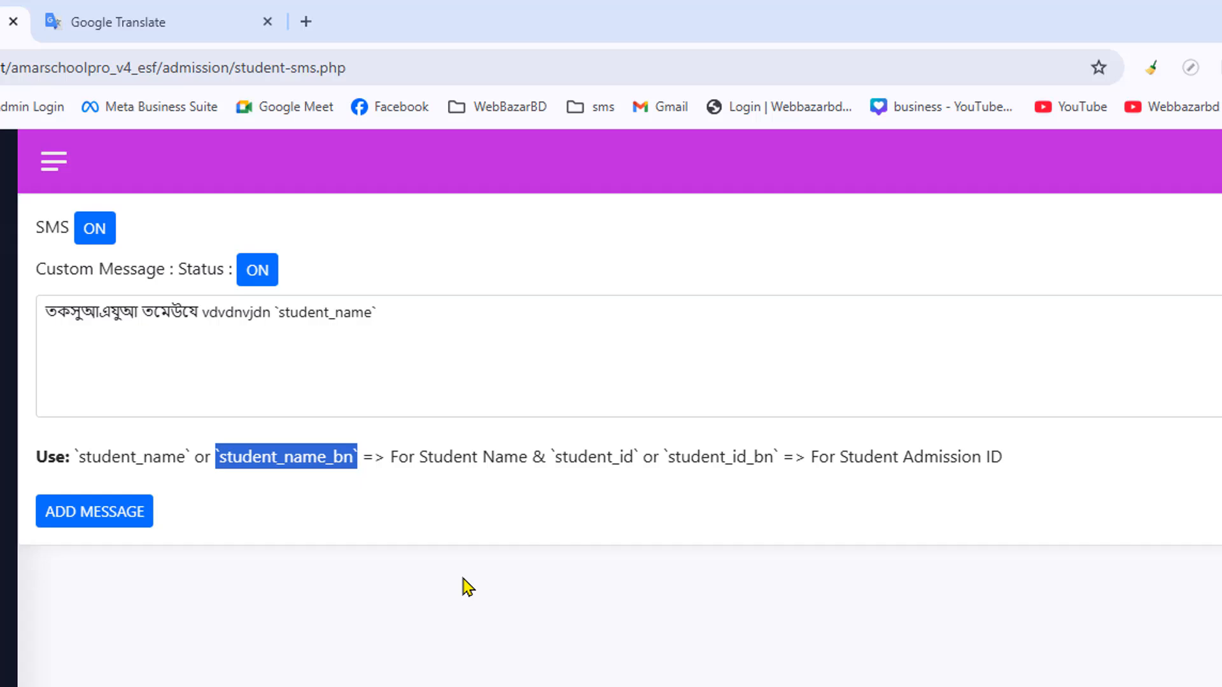
{"action": "left_click_drag", "start_coordinate": [409, 311], "coordinate": [272, 311]}
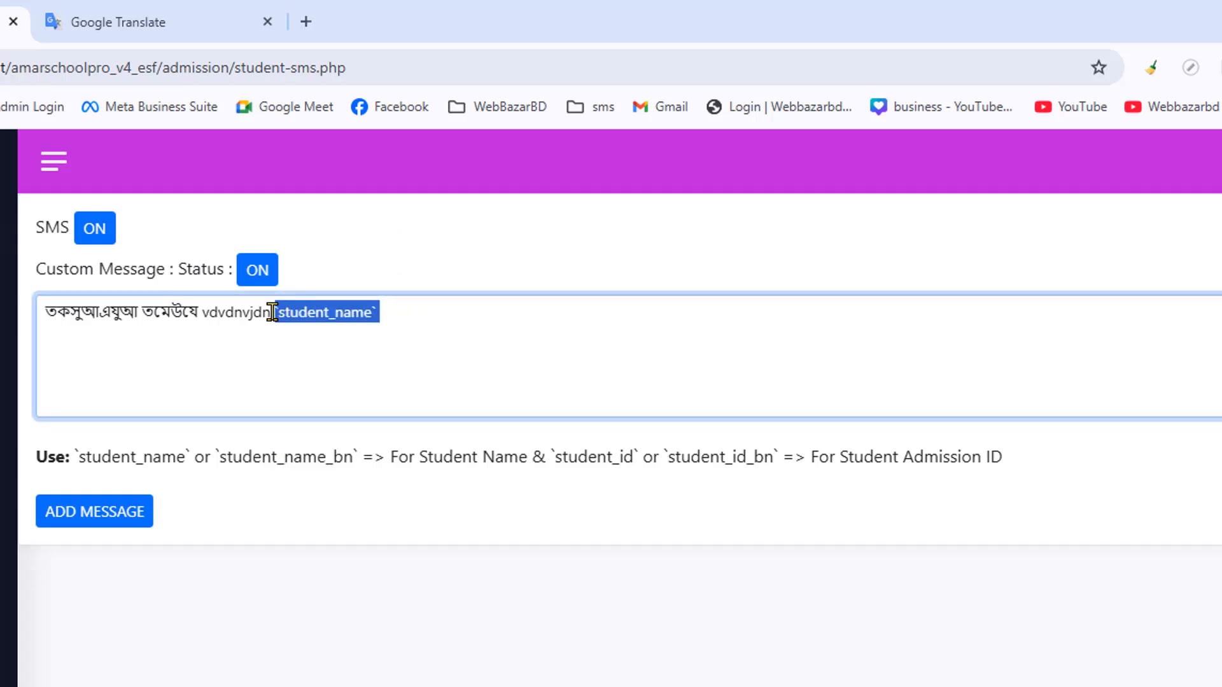
{"action": "key", "text": "ctrl+v"}
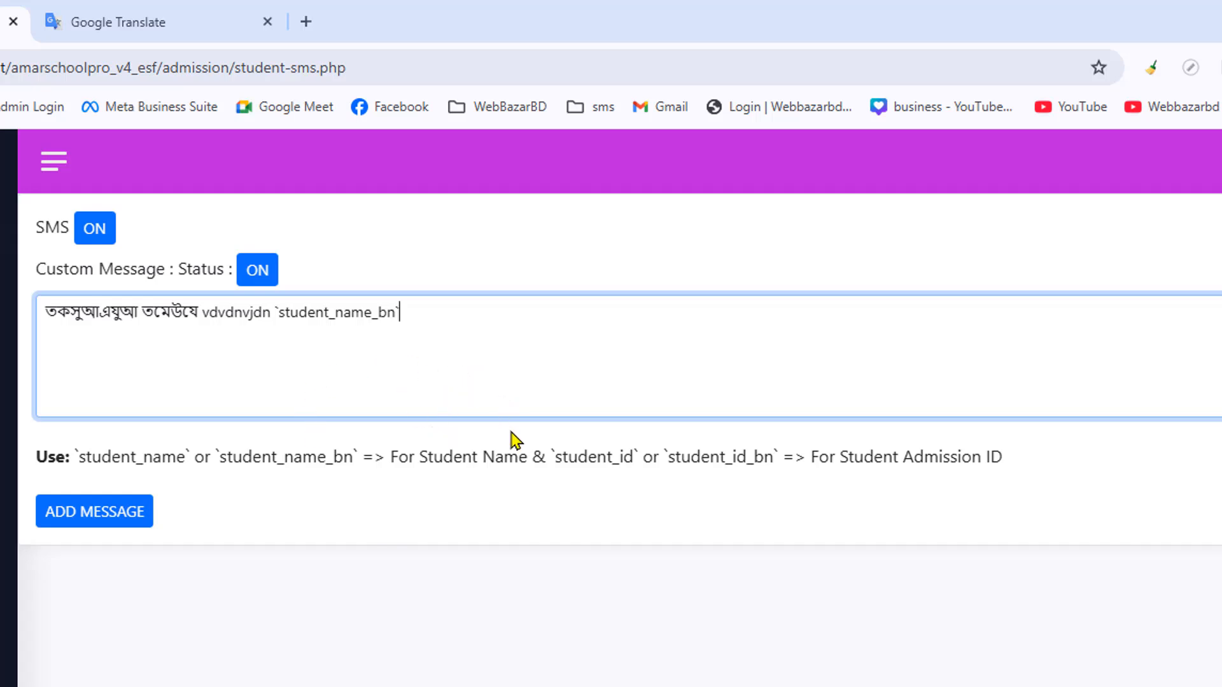
Insert the `student_id_bn` placeholder at the start of the custom message and save the message
{"action": "left_click_drag", "start_coordinate": [547, 456], "coordinate": [640, 455]}
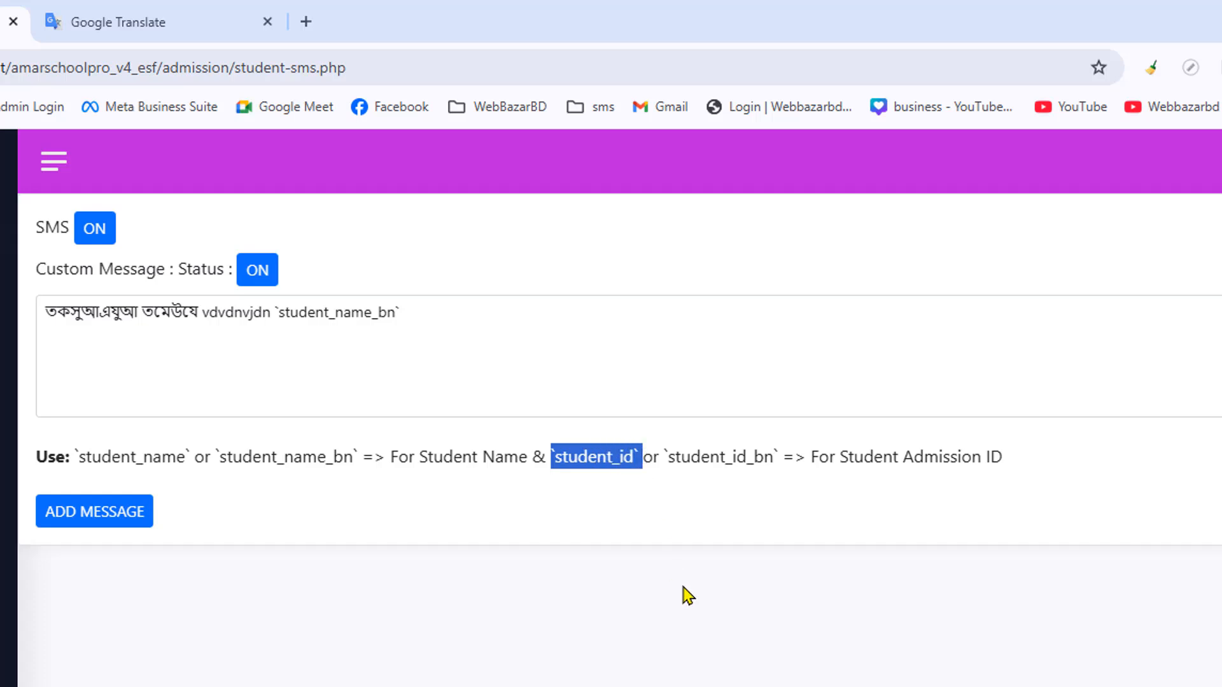
{"action": "left_click", "coordinate": [696, 480]}
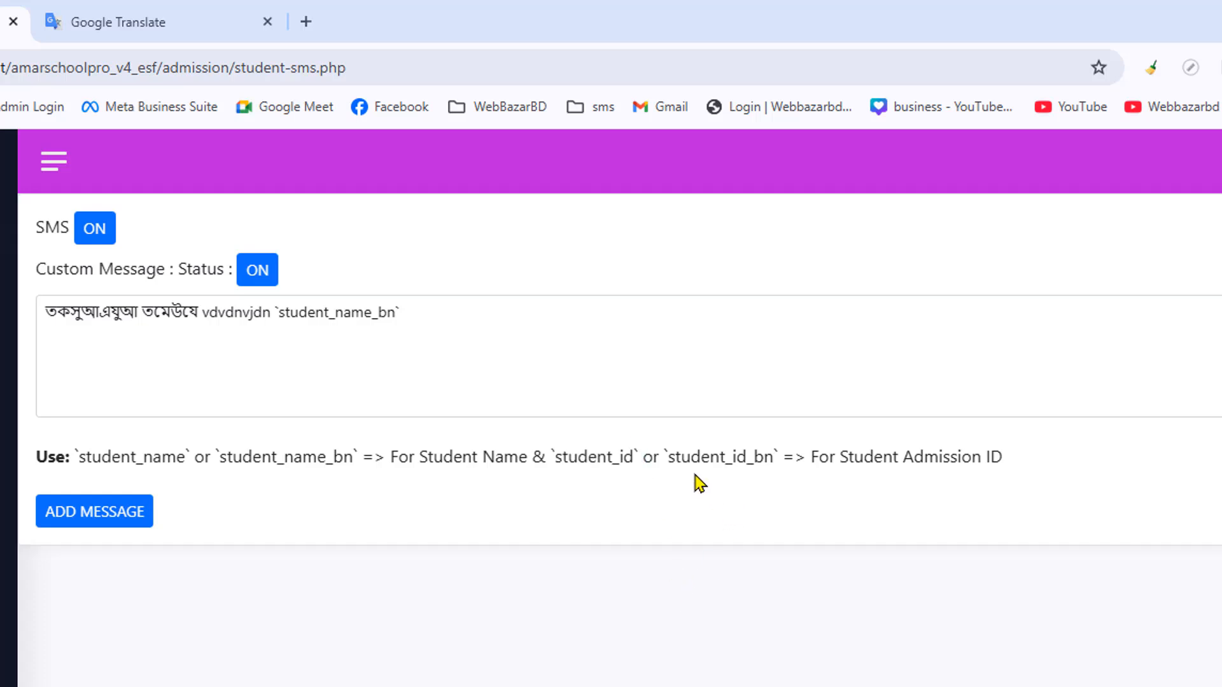
{"action": "left_click_drag", "start_coordinate": [663, 456], "coordinate": [704, 455]}
{"action": "left_click_drag", "start_coordinate": [764, 457], "coordinate": [777, 457]}
{"action": "key", "text": "ctrl+c"}
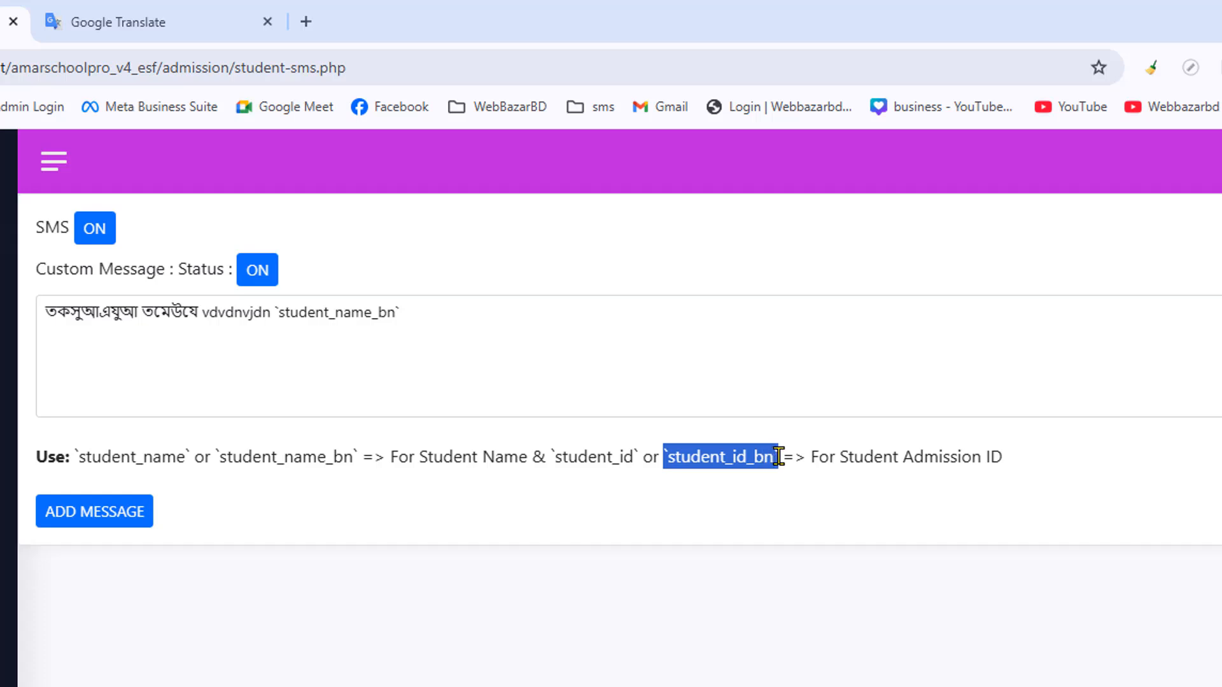
{"action": "left_click", "coordinate": [518, 323]}
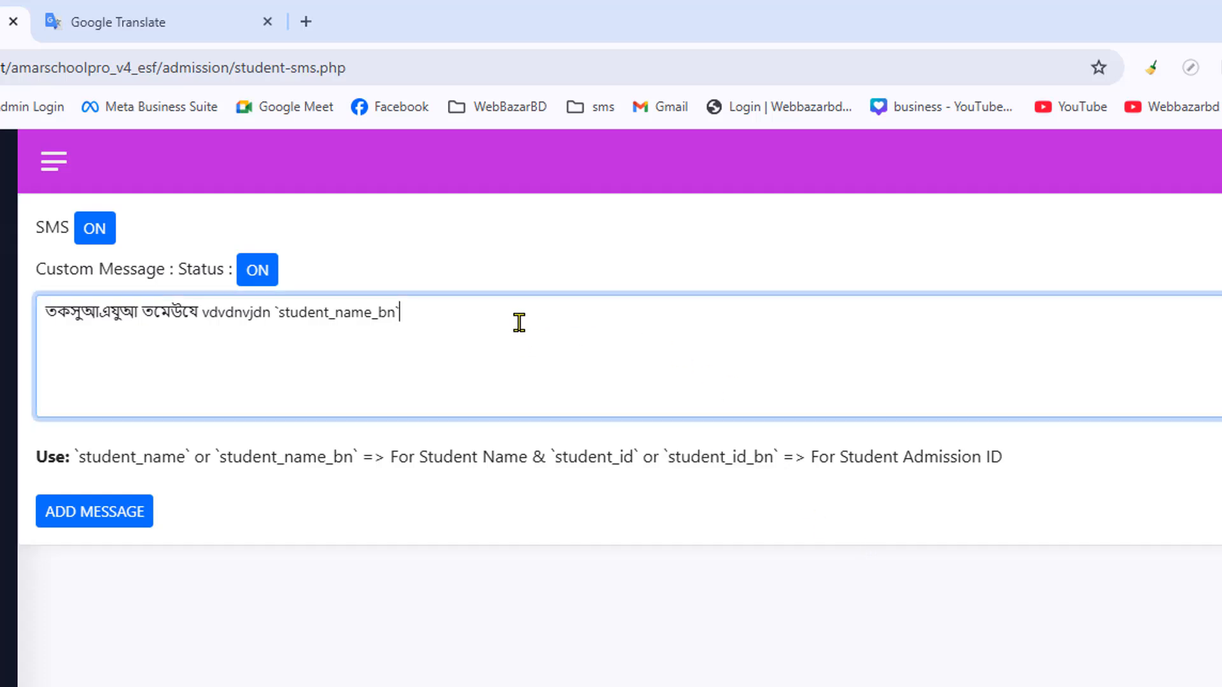
{"action": "left_click", "coordinate": [38, 313]}
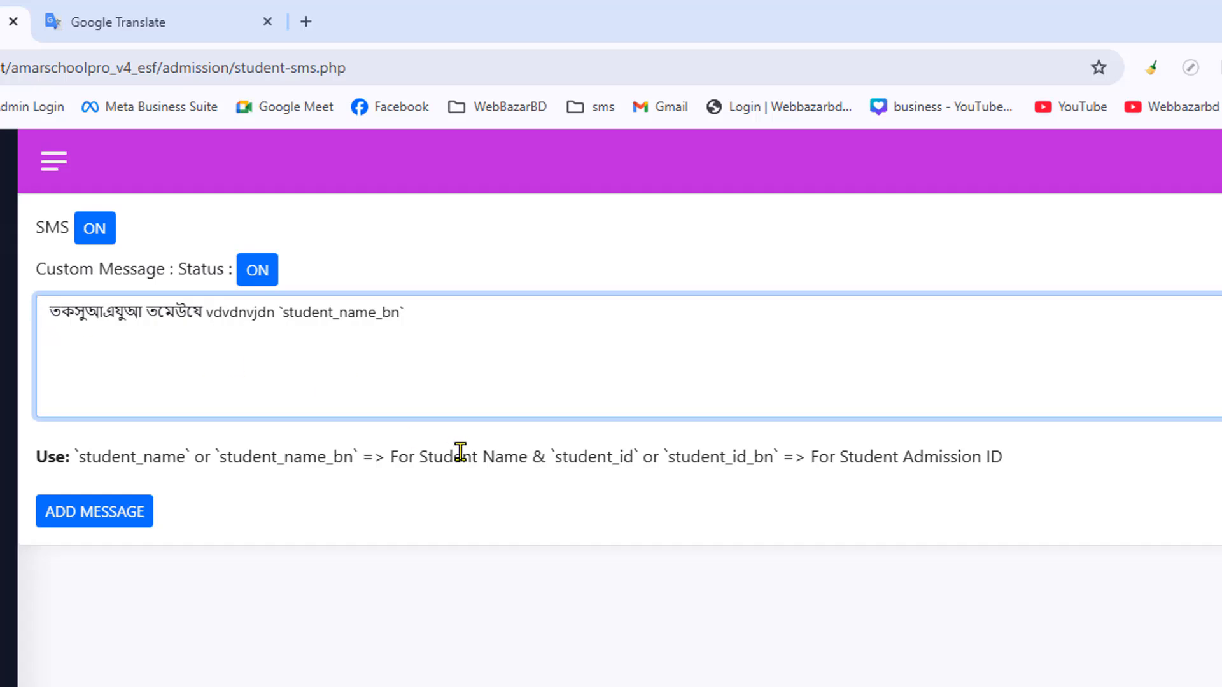
{"action": "key", "text": "ctrl+v"}
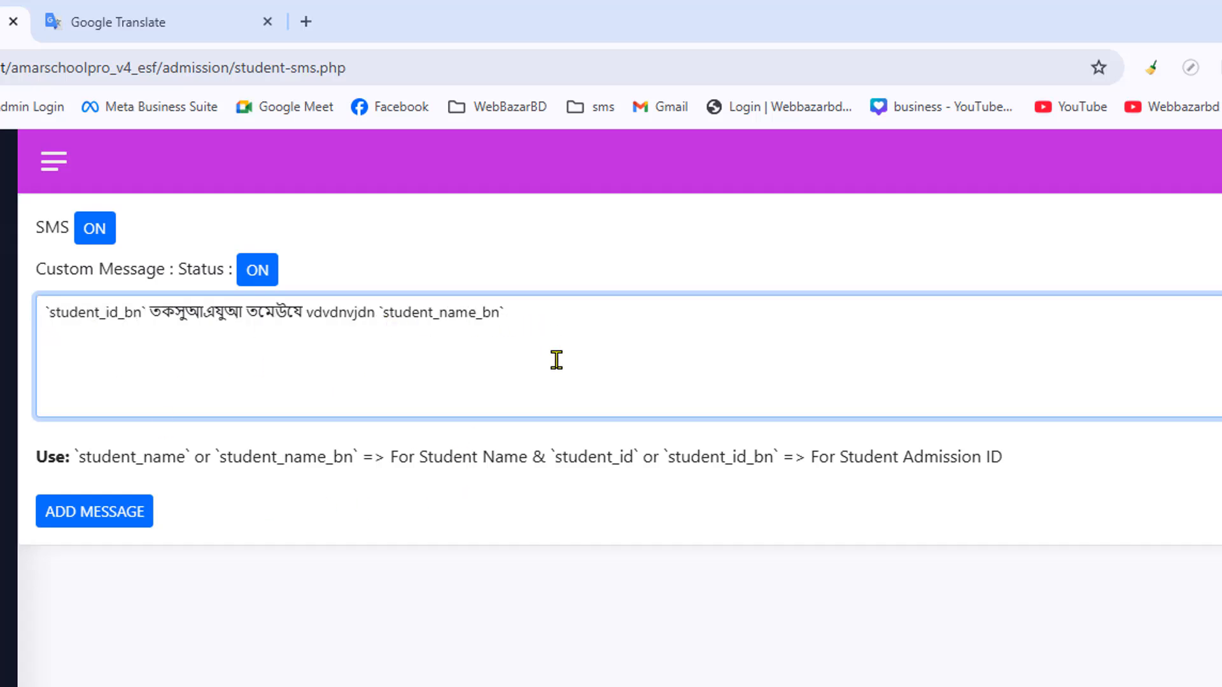
{"action": "left_click", "coordinate": [86, 525]}
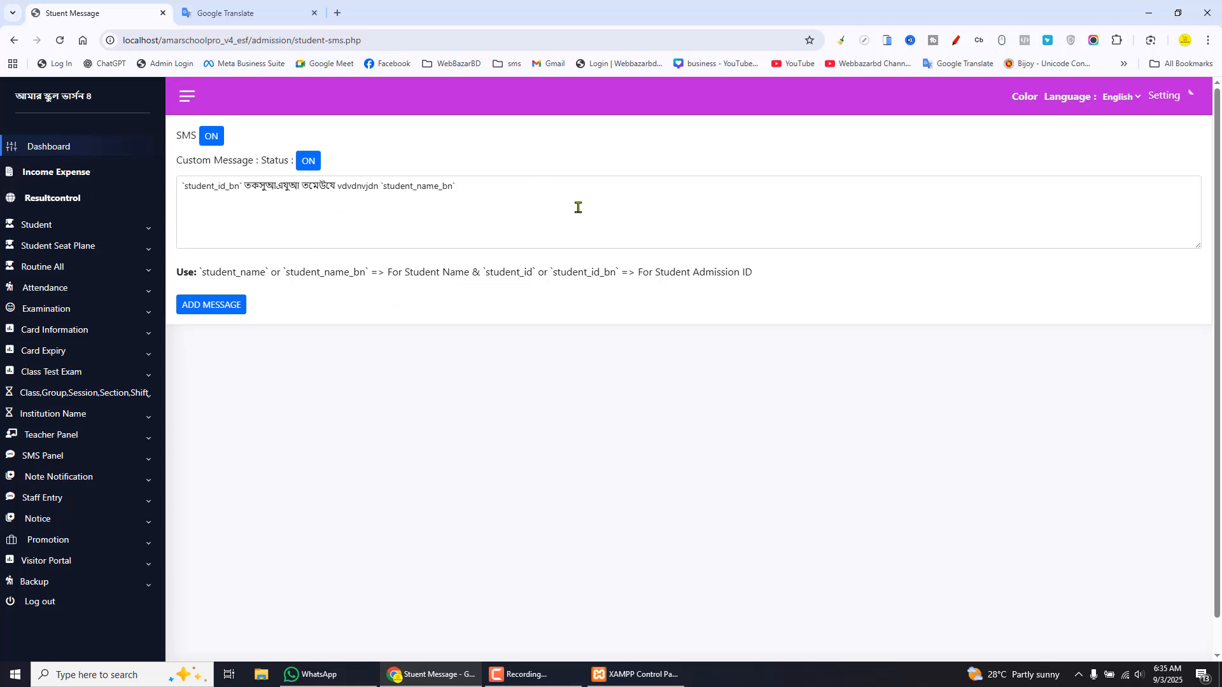
{"action": "left_click", "coordinate": [1169, 102]}
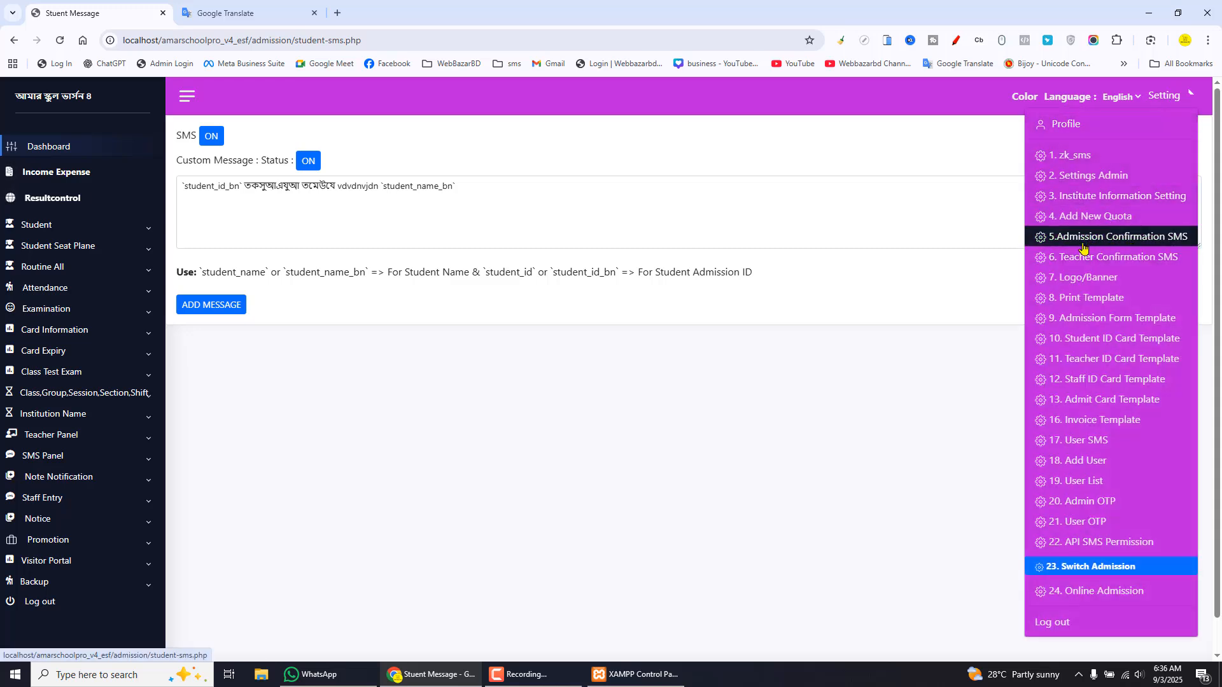
{"action": "left_click", "coordinate": [691, 355]}
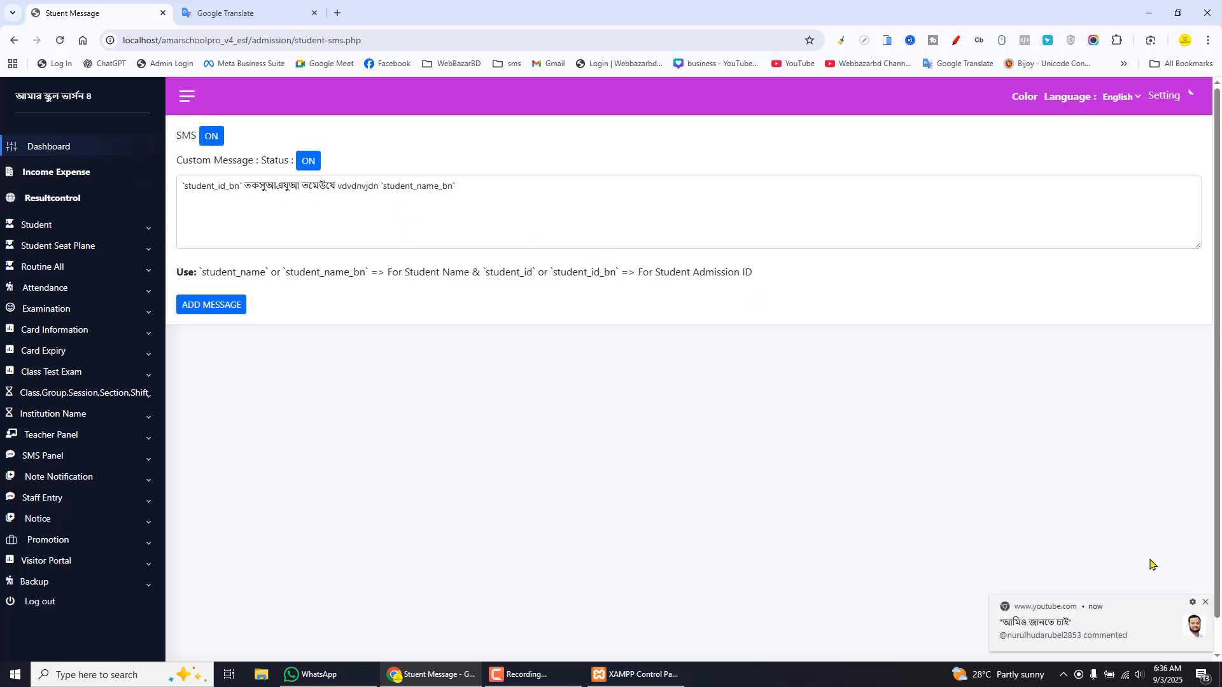
{"action": "left_click", "coordinate": [1204, 602]}
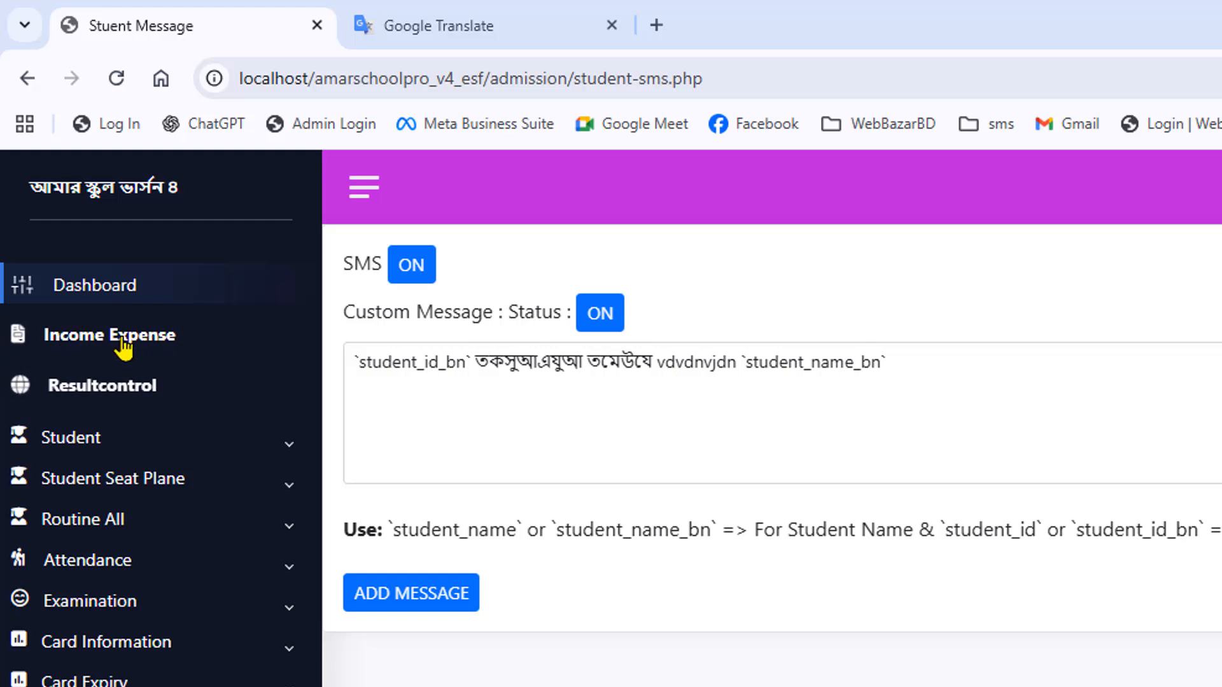
Open the Banner & Text settings of the Income Expense module, where the payment SMS template is kept
{"action": "left_click", "coordinate": [122, 342]}
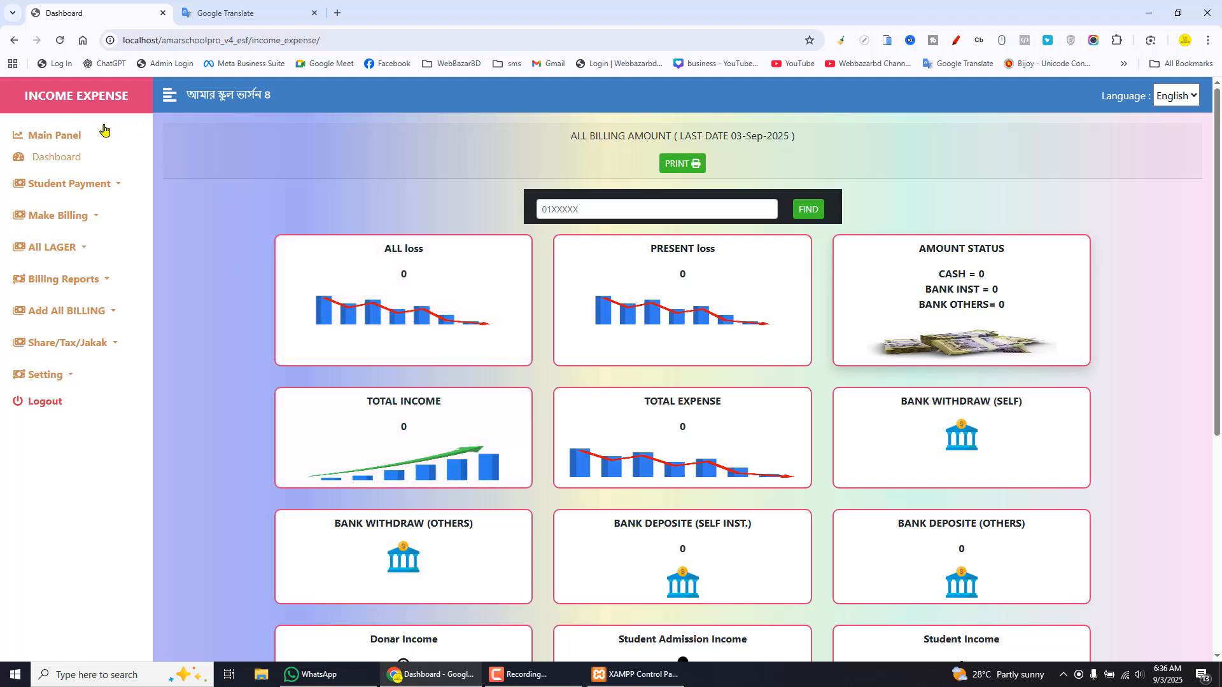
{"action": "left_click", "coordinate": [47, 382]}
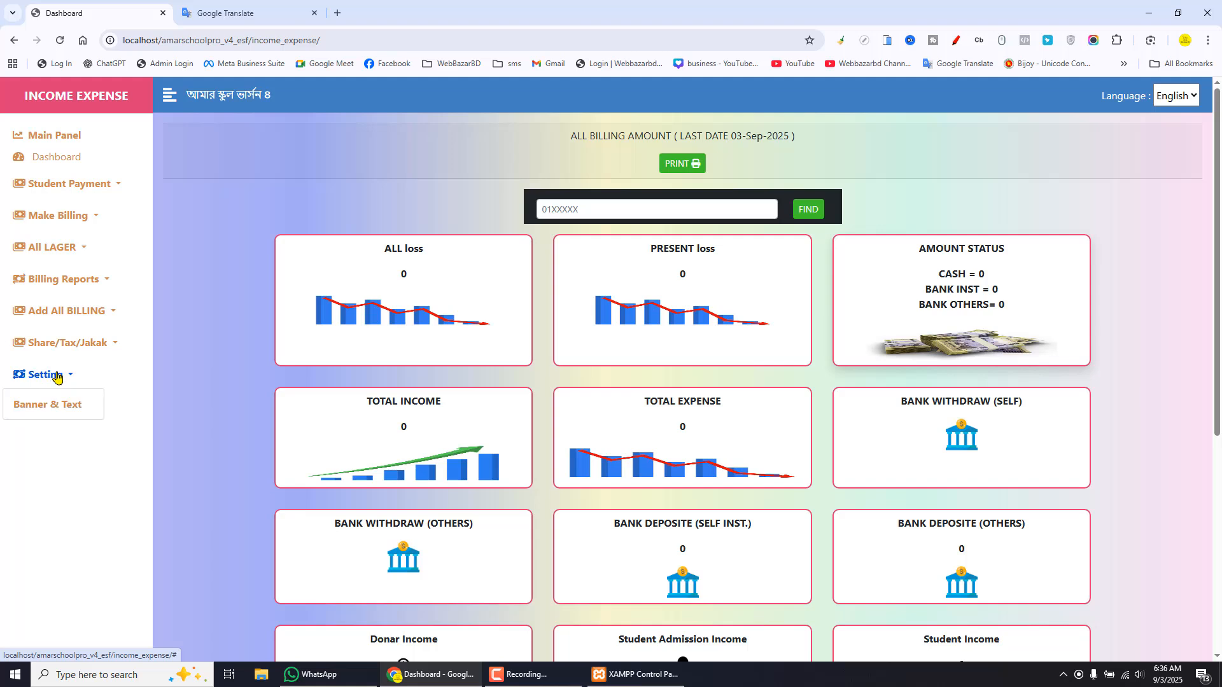
{"action": "left_click", "coordinate": [64, 410]}
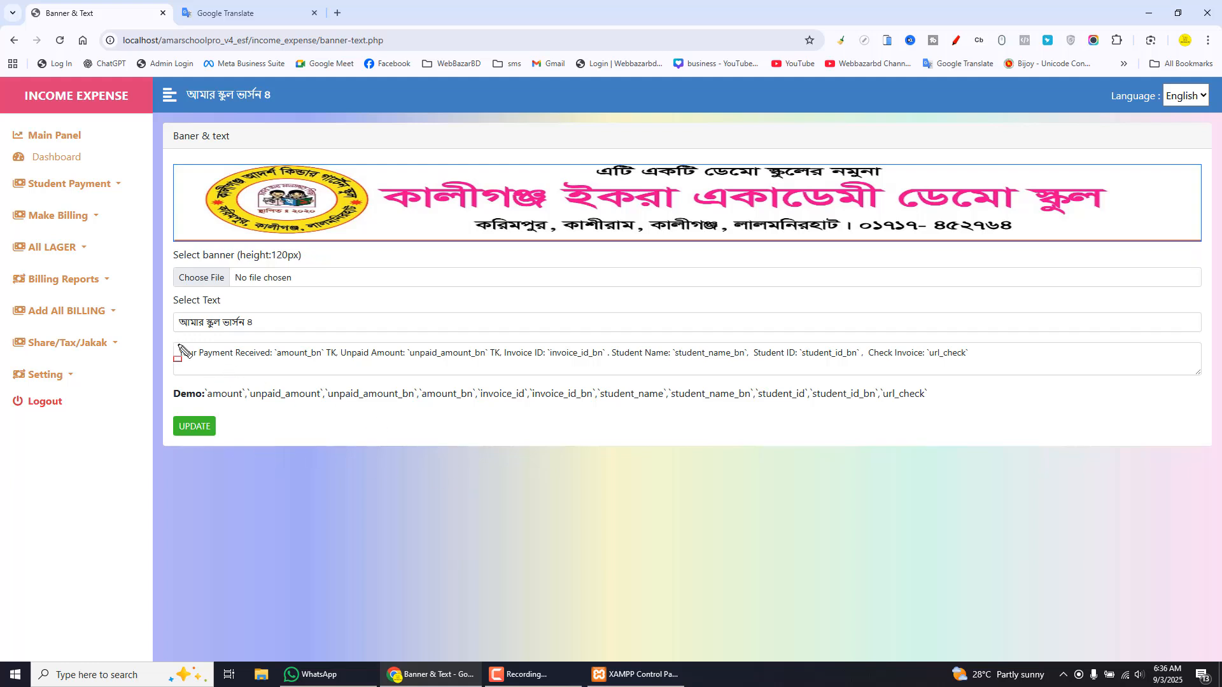
{"action": "mouse_move", "coordinate": [170, 338]}
{"action": "left_mouse_down"}
{"action": "mouse_move", "coordinate": [247, 376]}
{"action": "mouse_move", "coordinate": [1010, 382]}
{"action": "left_mouse_up"}
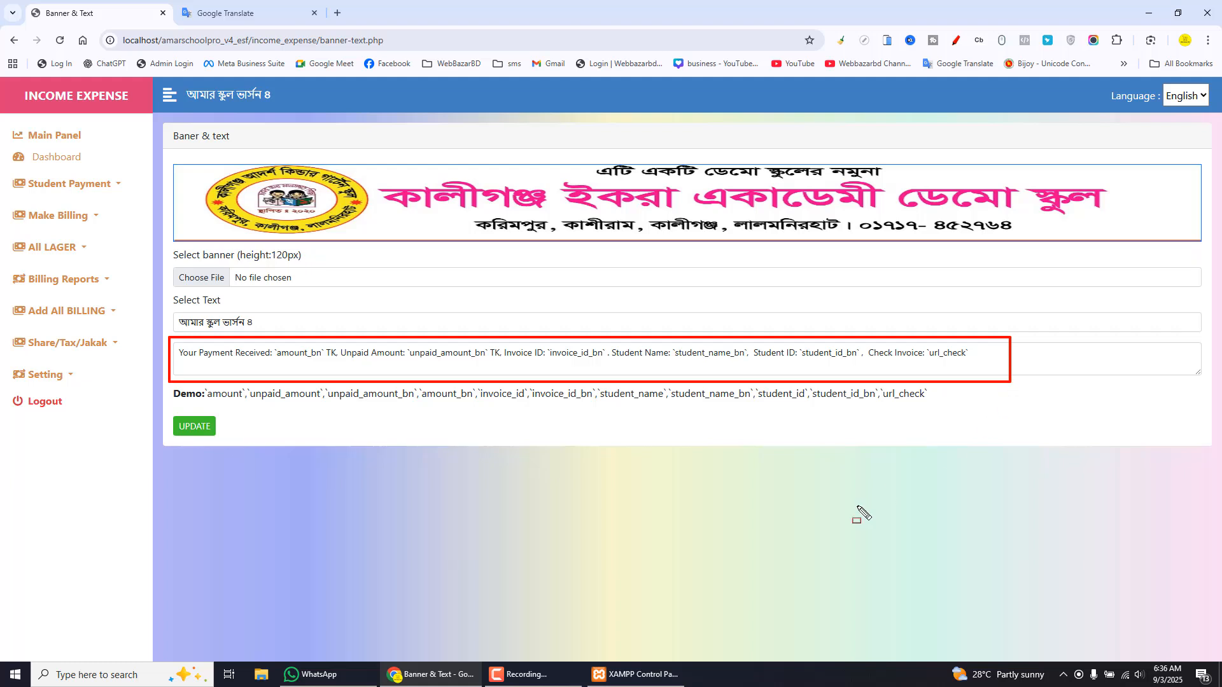
{"action": "key", "text": "Escape"}
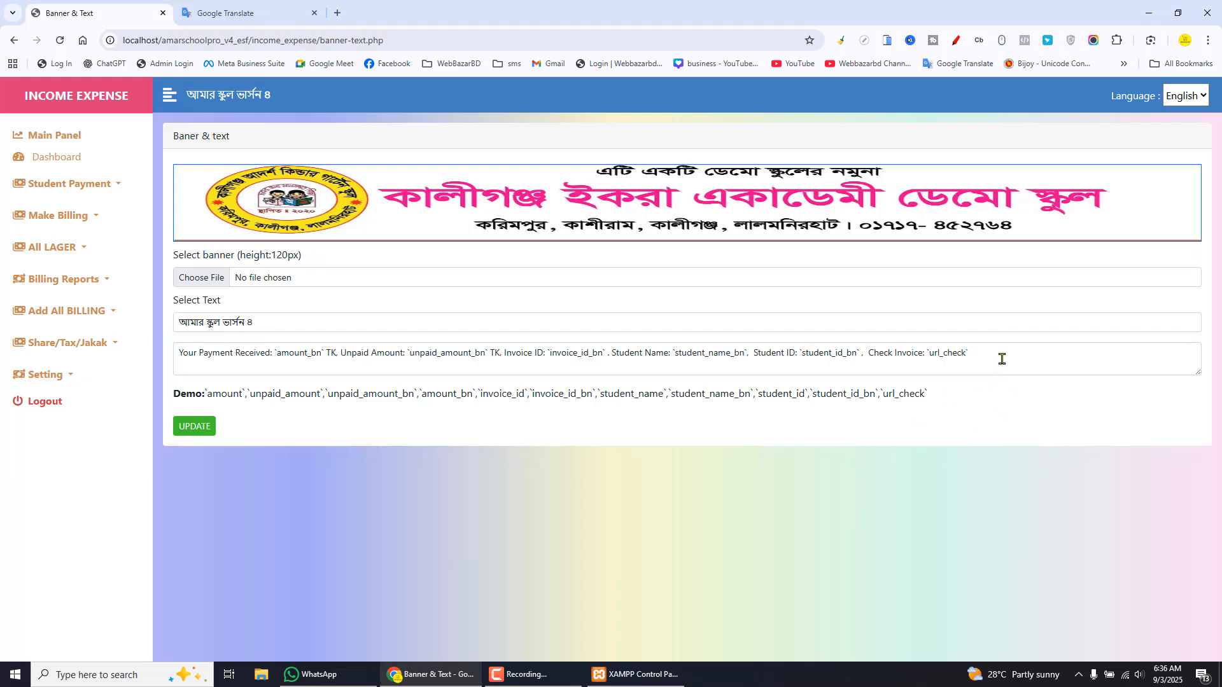
Replace the payment SMS text with the Bengali pending-fees message copied from Google Translate
{"action": "left_click_drag", "start_coordinate": [1001, 359], "coordinate": [157, 360]}
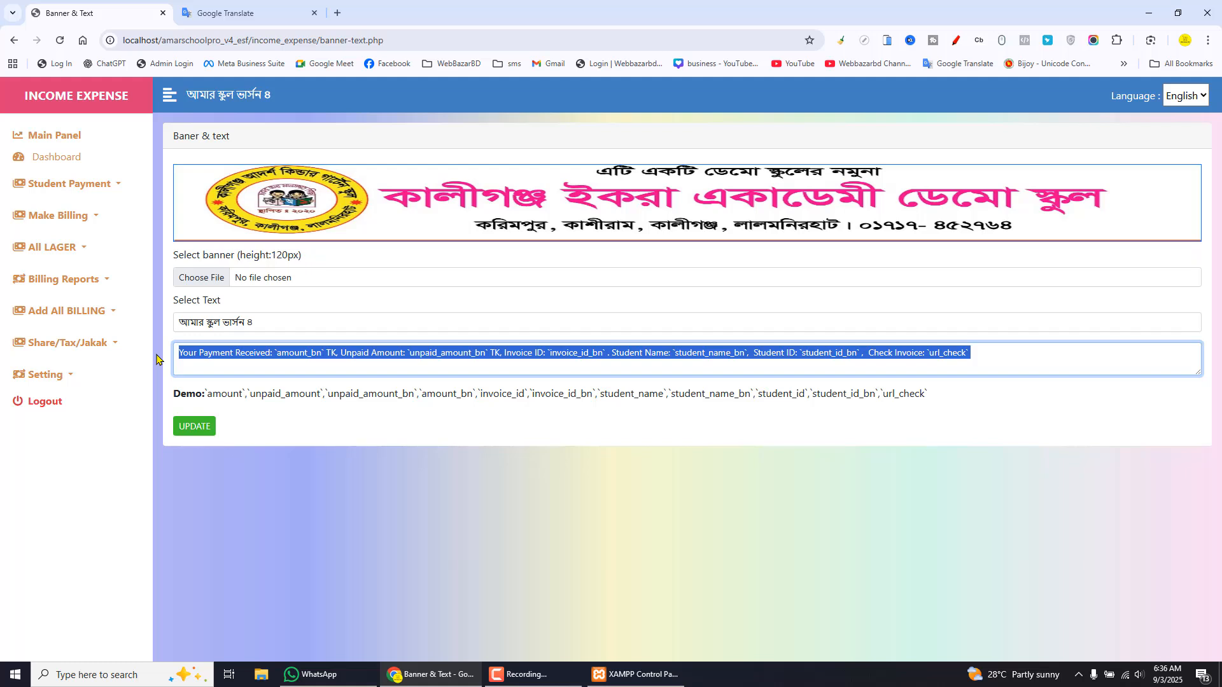
{"action": "key", "text": "BackSpace"}
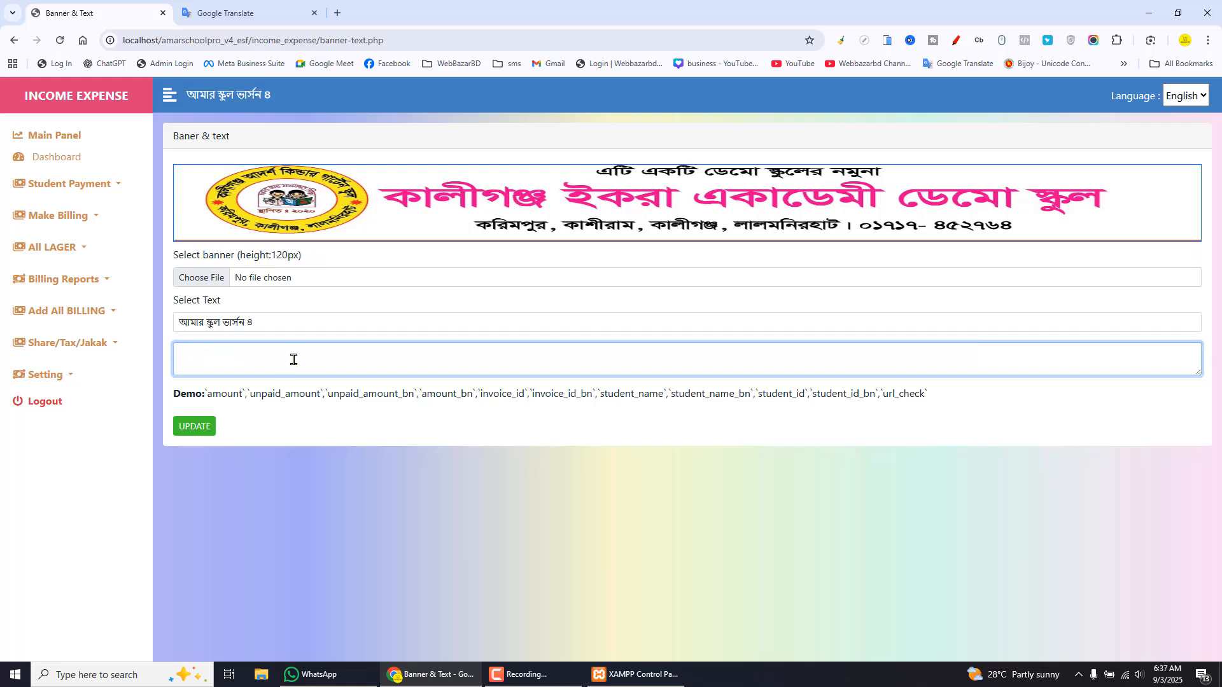
{"action": "left_click", "coordinate": [249, 12]}
{"action": "left_click_drag", "start_coordinate": [333, 242], "coordinate": [209, 208]}
{"action": "key", "text": "ctrl+c"}
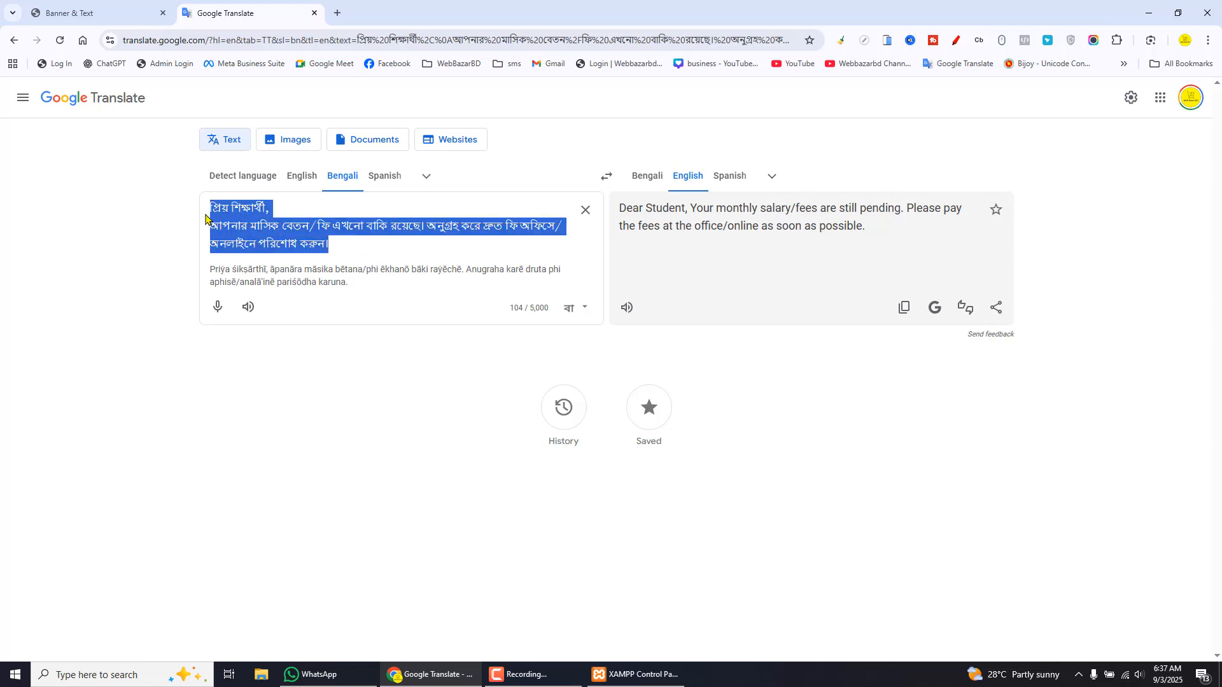
{"action": "left_click", "coordinate": [60, 12]}
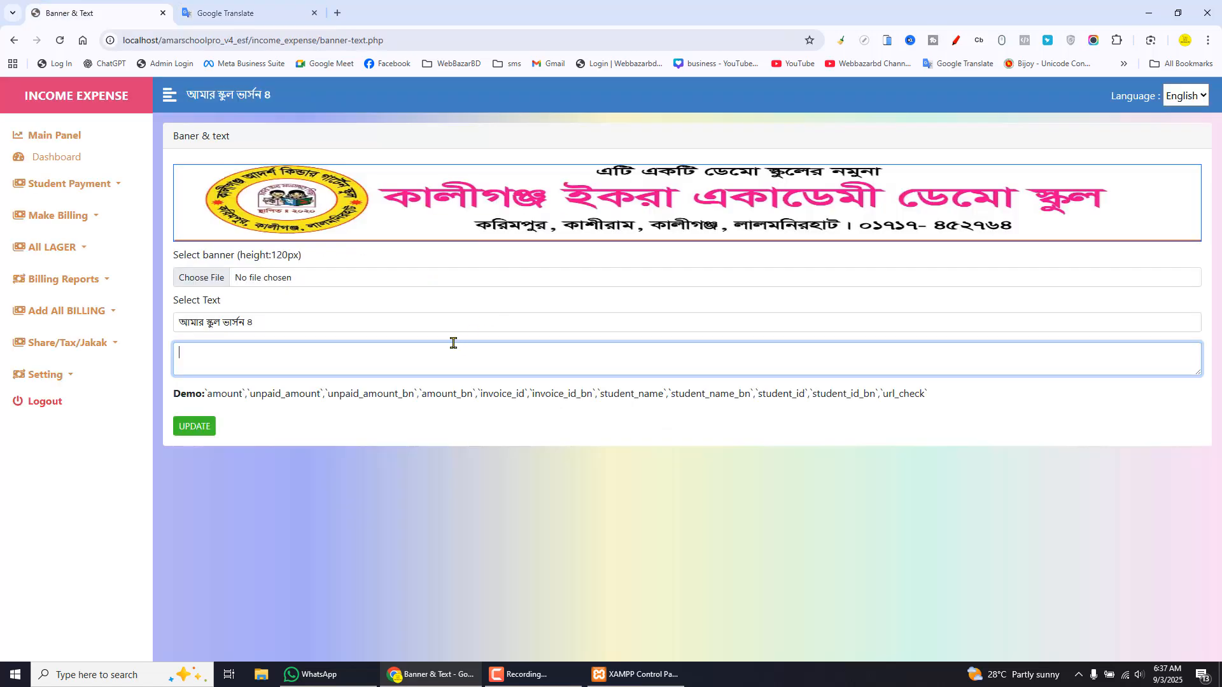
{"action": "key", "text": "ctrl+v"}
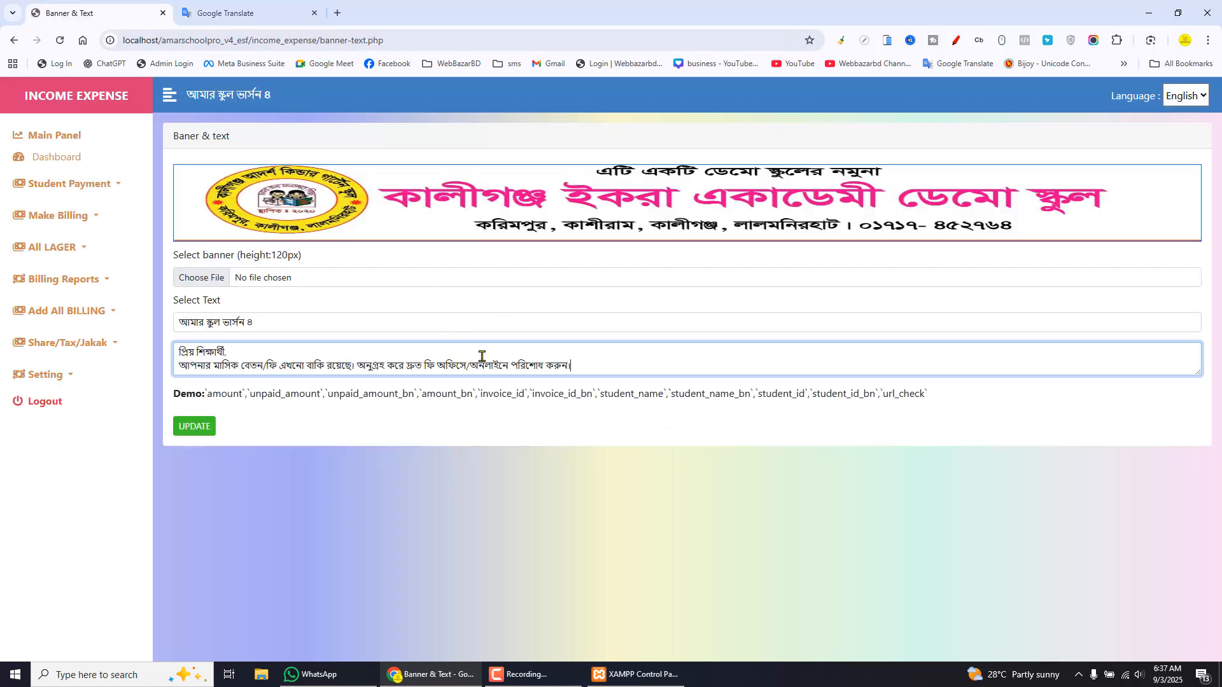
{"action": "left_click_drag", "start_coordinate": [610, 364], "coordinate": [164, 368]}
{"action": "left_click", "coordinate": [601, 364]}
Replace the payment message with the English translation from Google Translate, starting "Dear Student, Your monthly salary/fees are still pending."
{"action": "left_click", "coordinate": [227, 12]}
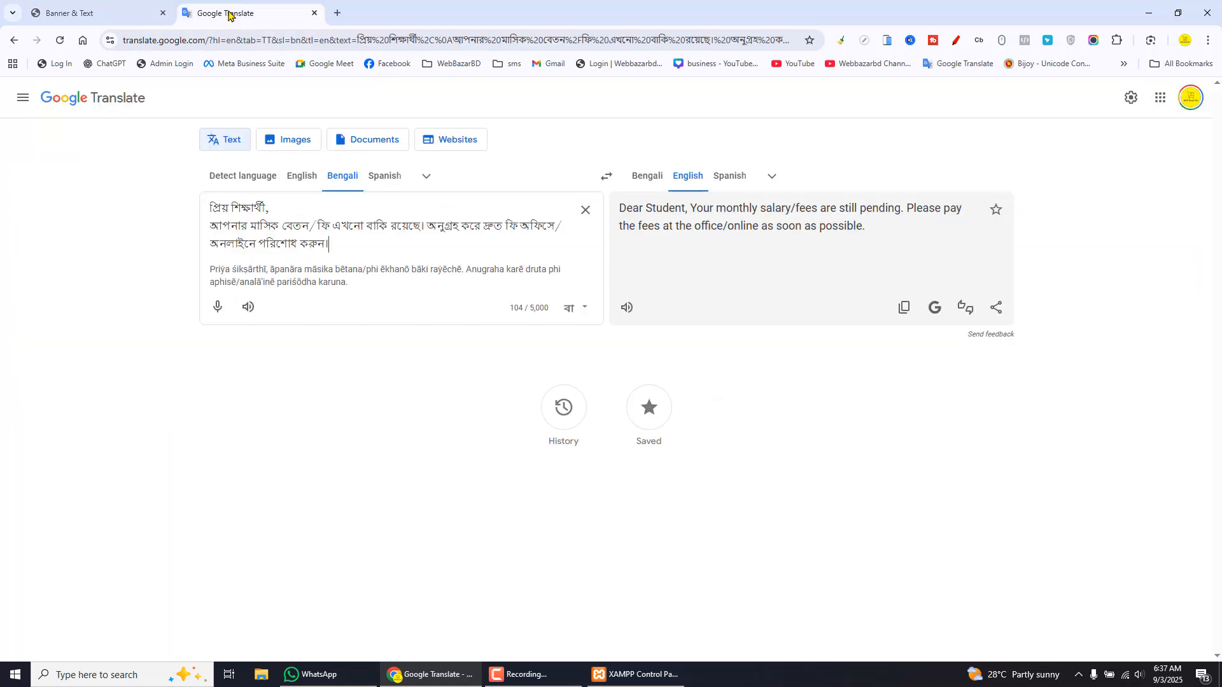
{"action": "left_click", "coordinate": [904, 308]}
{"action": "left_click", "coordinate": [109, 11]}
{"action": "key", "text": "ctrl+a"}
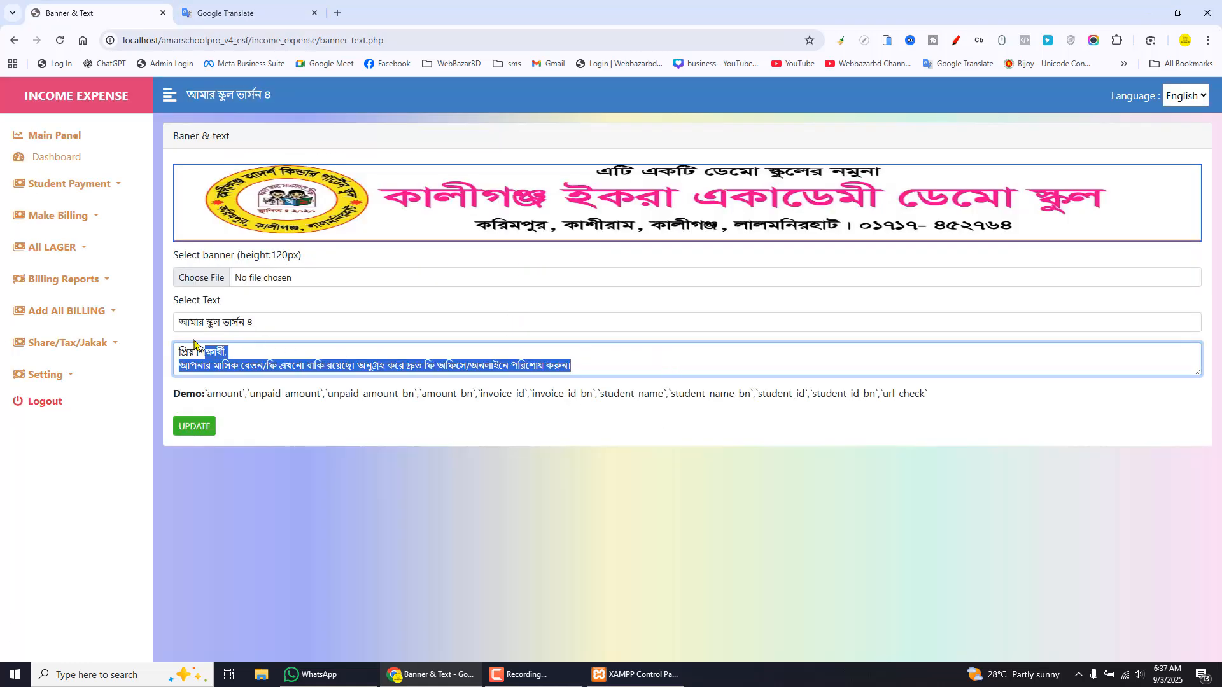
{"action": "key", "text": "ctrl+v"}
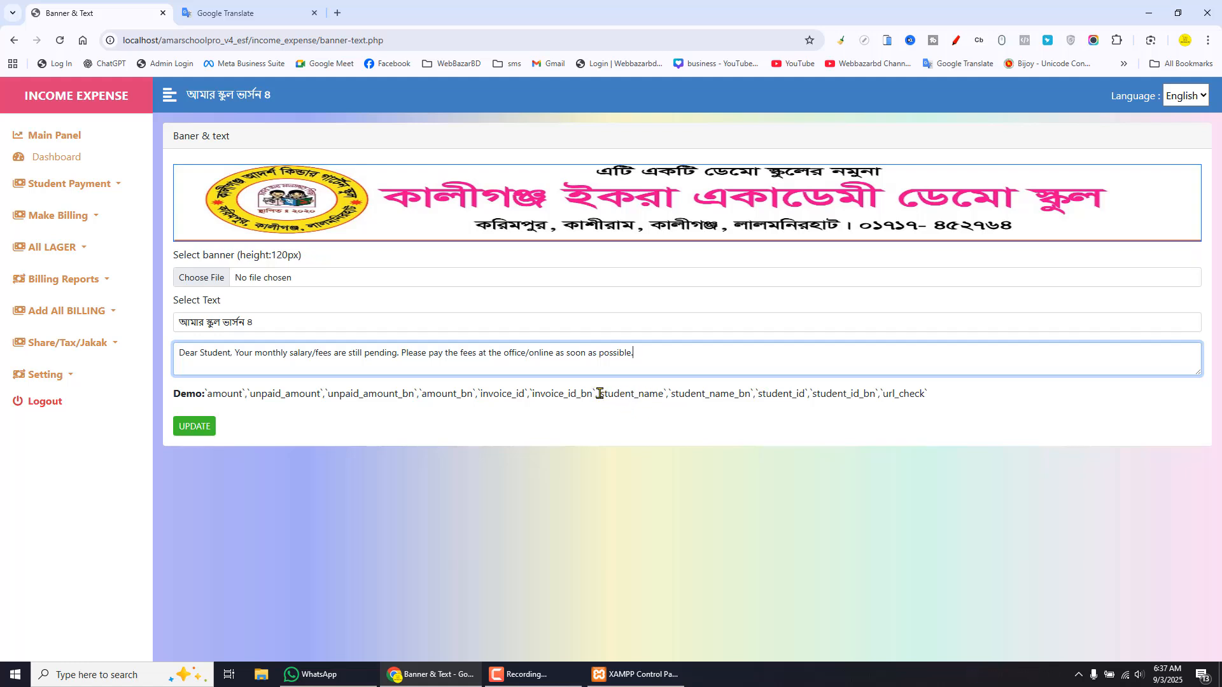
Append the `student_name` placeholder to the end of the payment message and replace it with `student_name_bn`
{"action": "left_click_drag", "start_coordinate": [597, 393], "coordinate": [669, 393]}
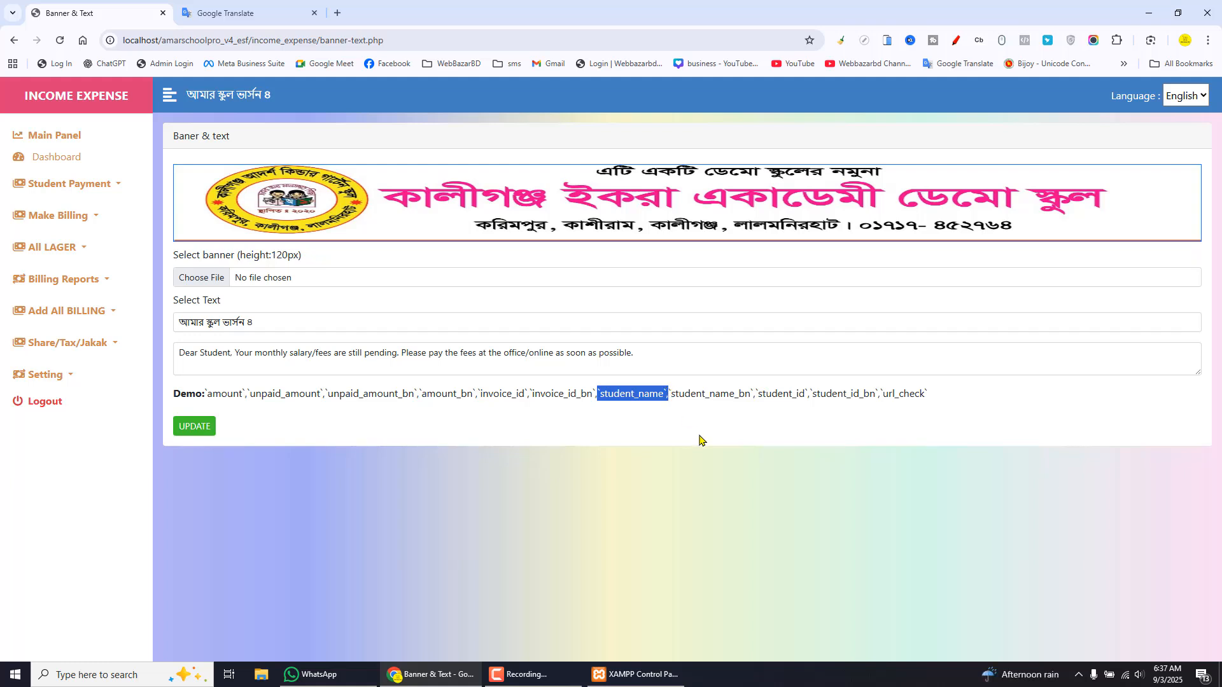
{"action": "left_click", "coordinate": [645, 358]}
{"action": "key", "text": "ctrl+v"}
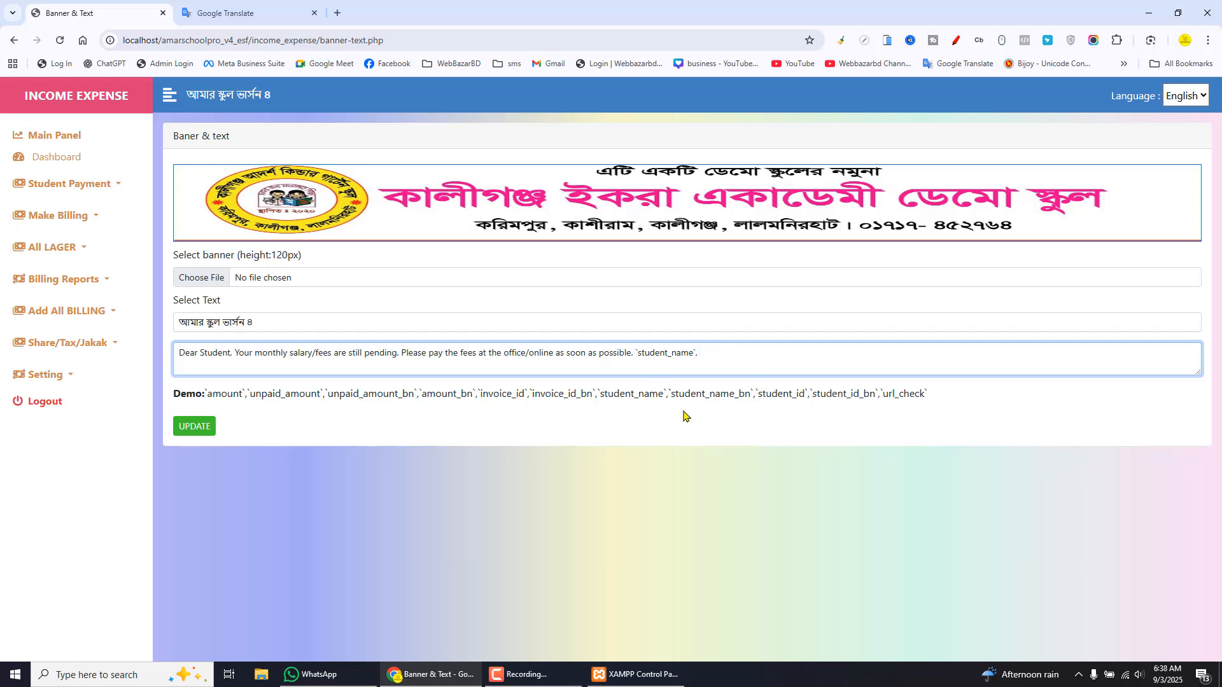
{"action": "left_click_drag", "start_coordinate": [667, 393], "coordinate": [757, 393]}
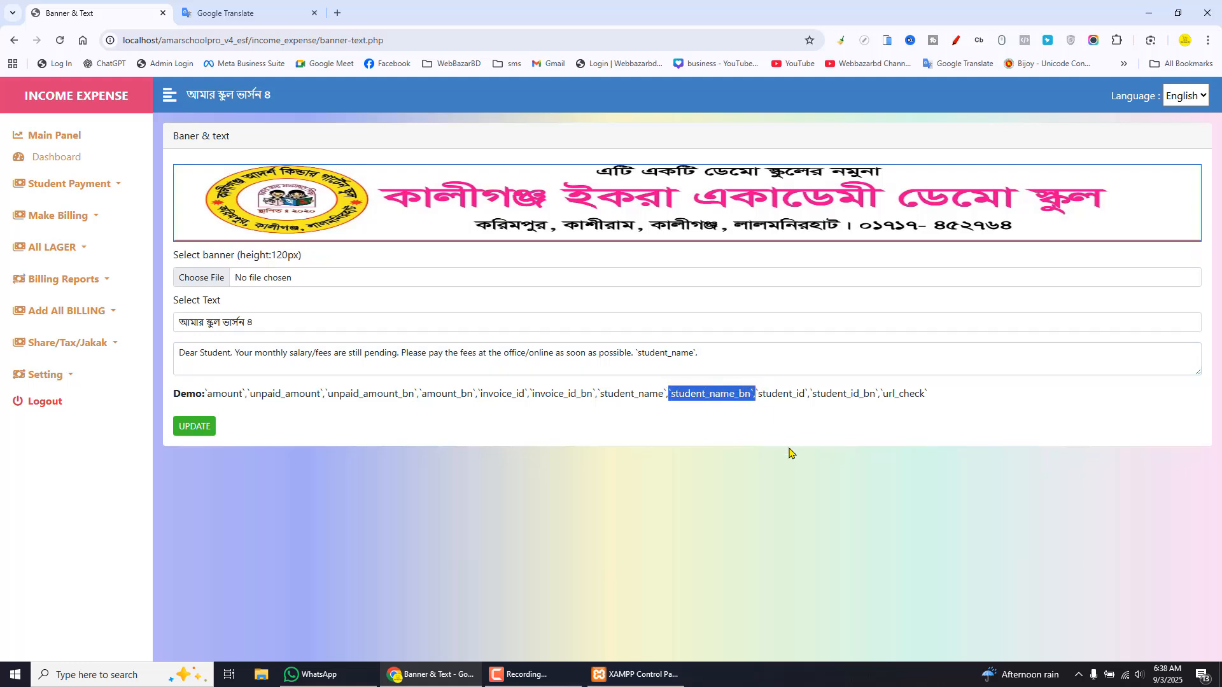
{"action": "left_click_drag", "start_coordinate": [719, 355], "coordinate": [634, 354]}
{"action": "key", "text": "ctrl+v"}
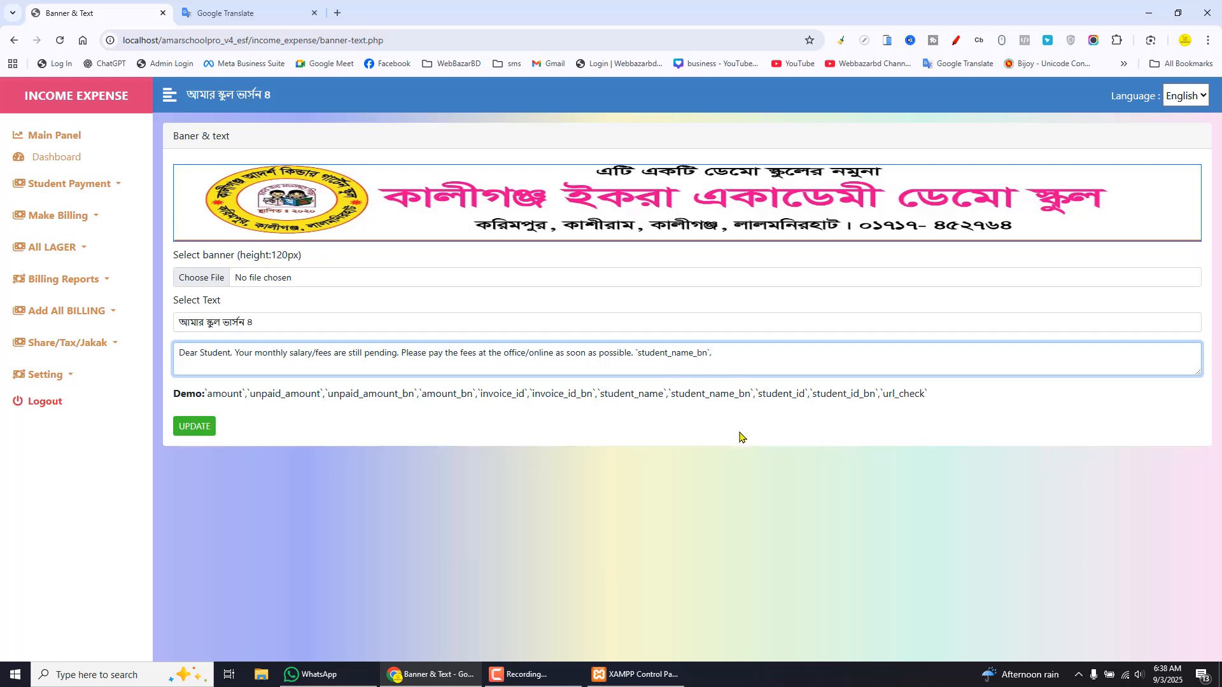
Add a copy of the `url_check` placeholder after `student_name_bn` at the end of the payment message
{"action": "double_click", "coordinate": [757, 394]}
{"action": "left_click", "coordinate": [822, 395]}
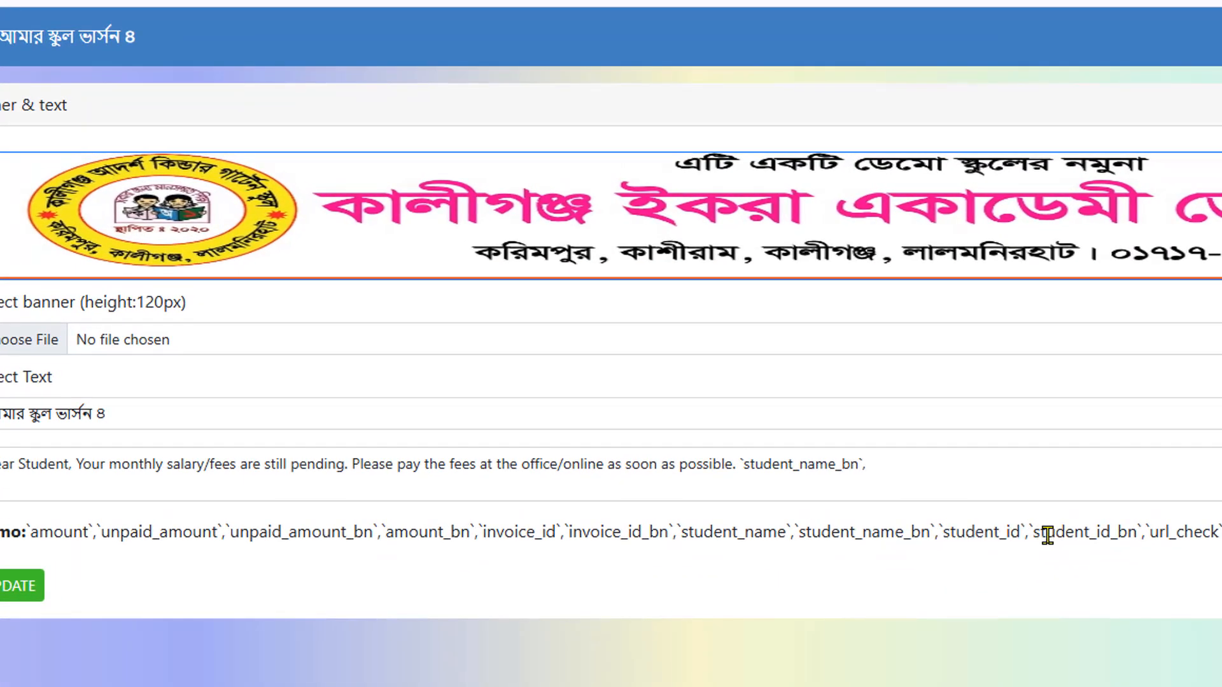
{"action": "left_click_drag", "start_coordinate": [1029, 530], "coordinate": [1142, 530]}
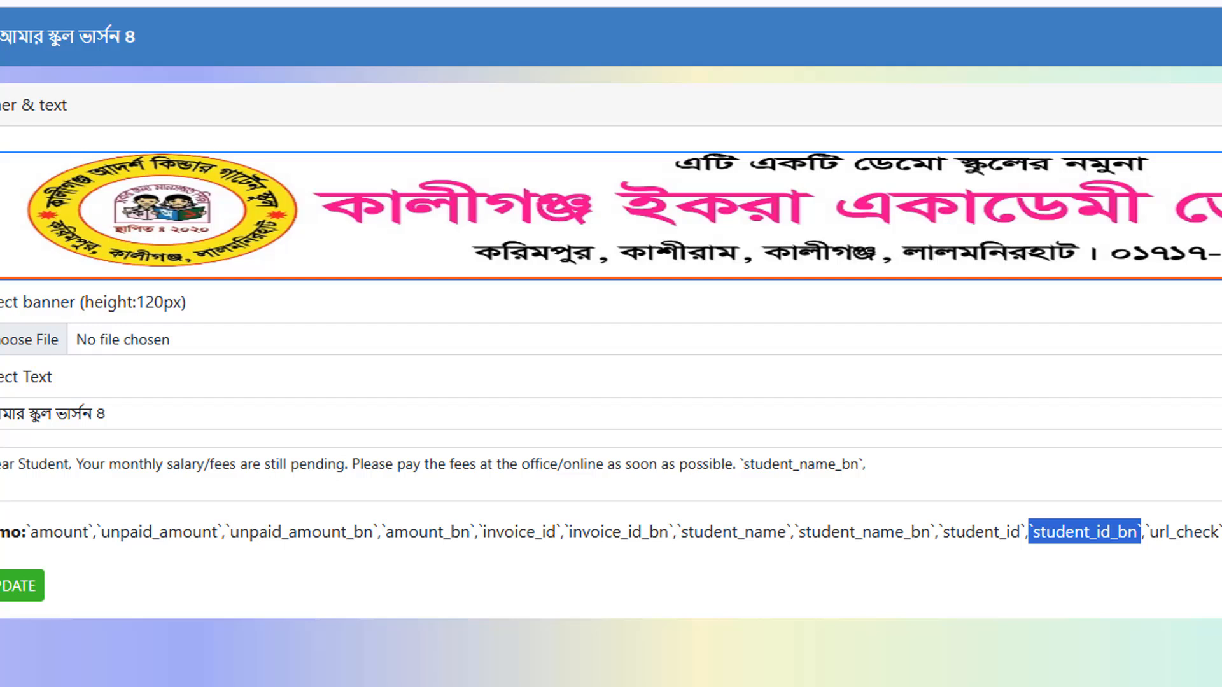
{"action": "left_click", "coordinate": [1195, 555]}
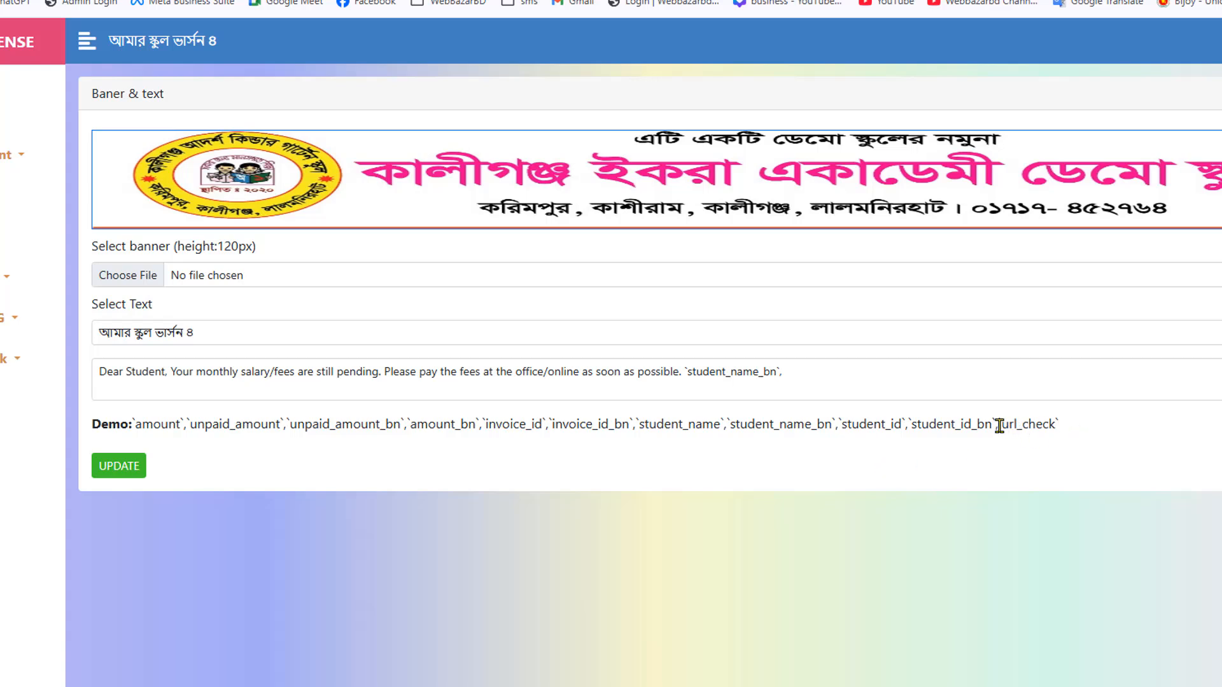
{"action": "mouse_move", "coordinate": [999, 423]}
{"action": "left_mouse_down"}
{"action": "mouse_move", "coordinate": [1067, 427]}
{"action": "mouse_move", "coordinate": [996, 421]}
{"action": "left_mouse_up"}
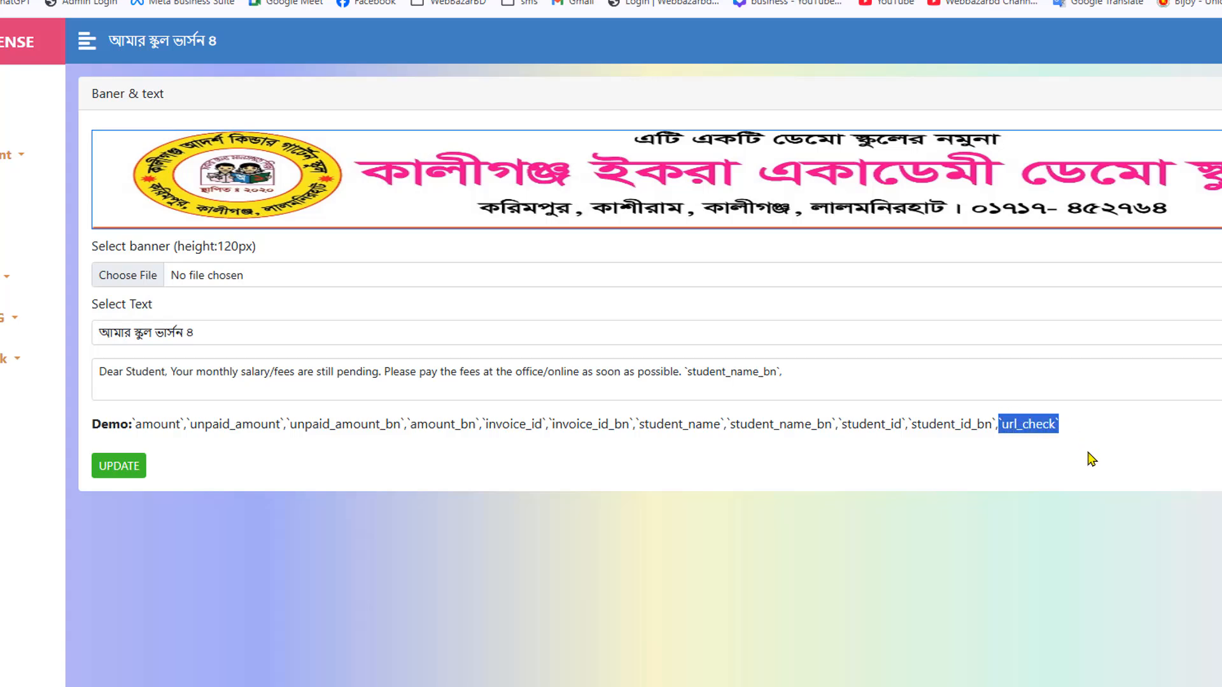
{"action": "key", "text": "ctrl+c"}
{"action": "left_click", "coordinate": [855, 378]}
{"action": "key", "text": "ctrl+v"}
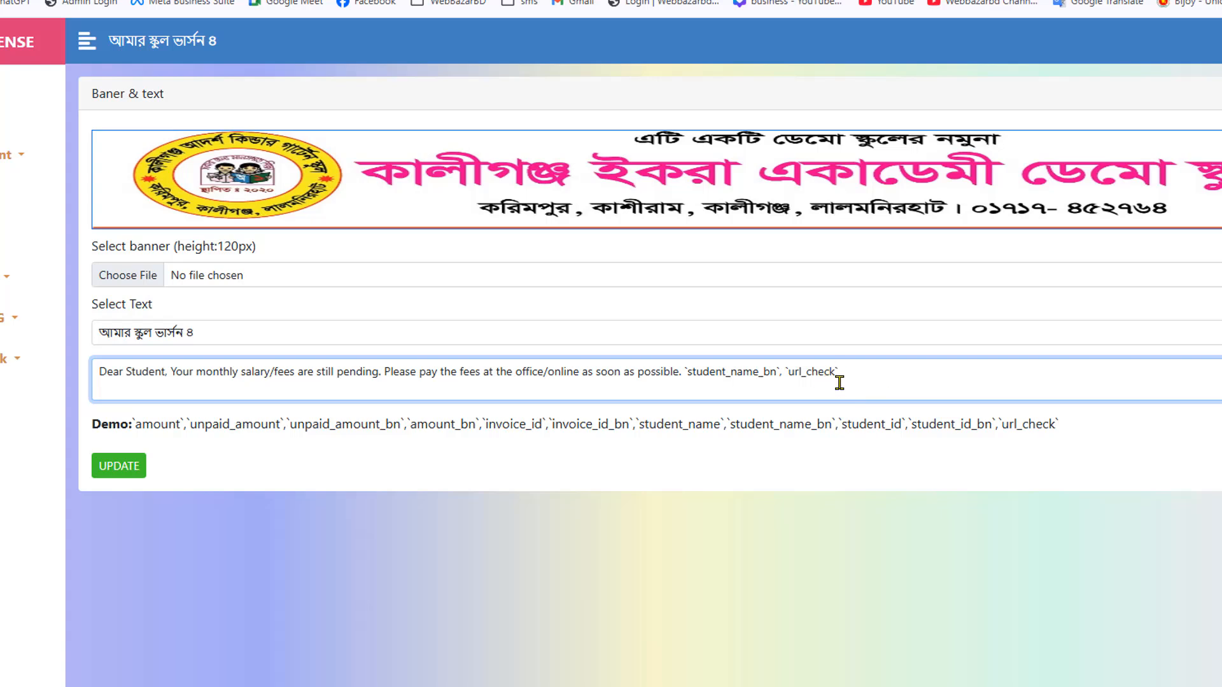
{"action": "left_click_drag", "start_coordinate": [787, 372], "coordinate": [846, 372]}
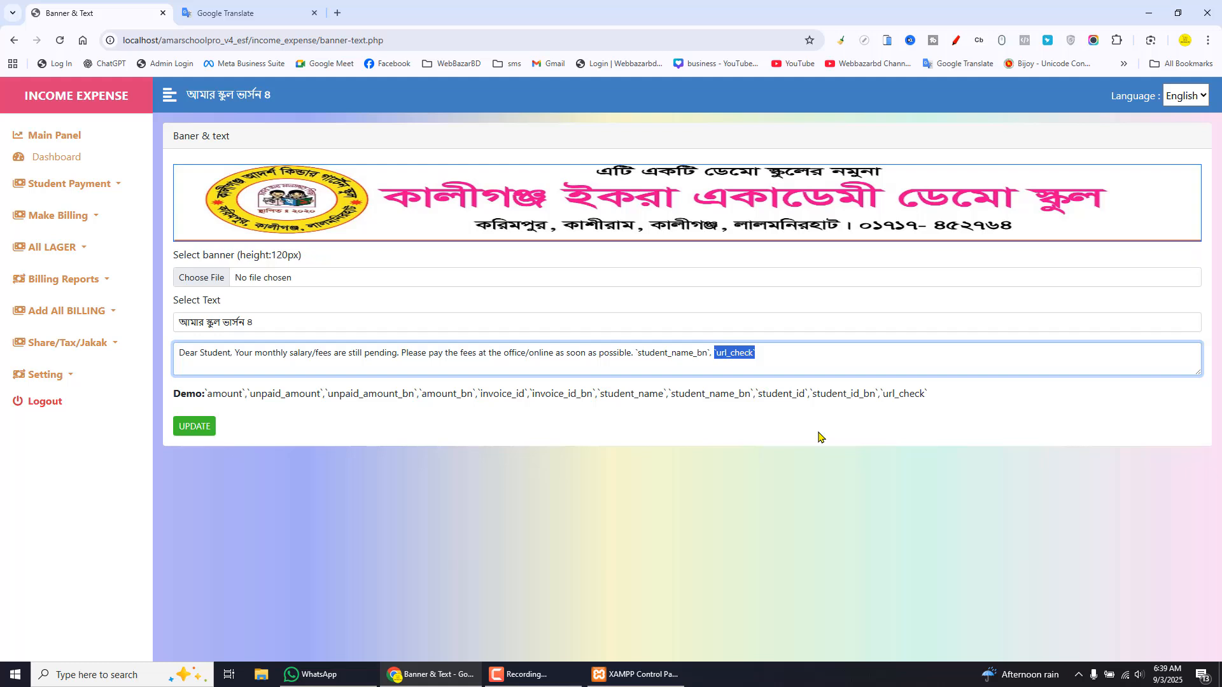
{"action": "left_click", "coordinate": [821, 437]}
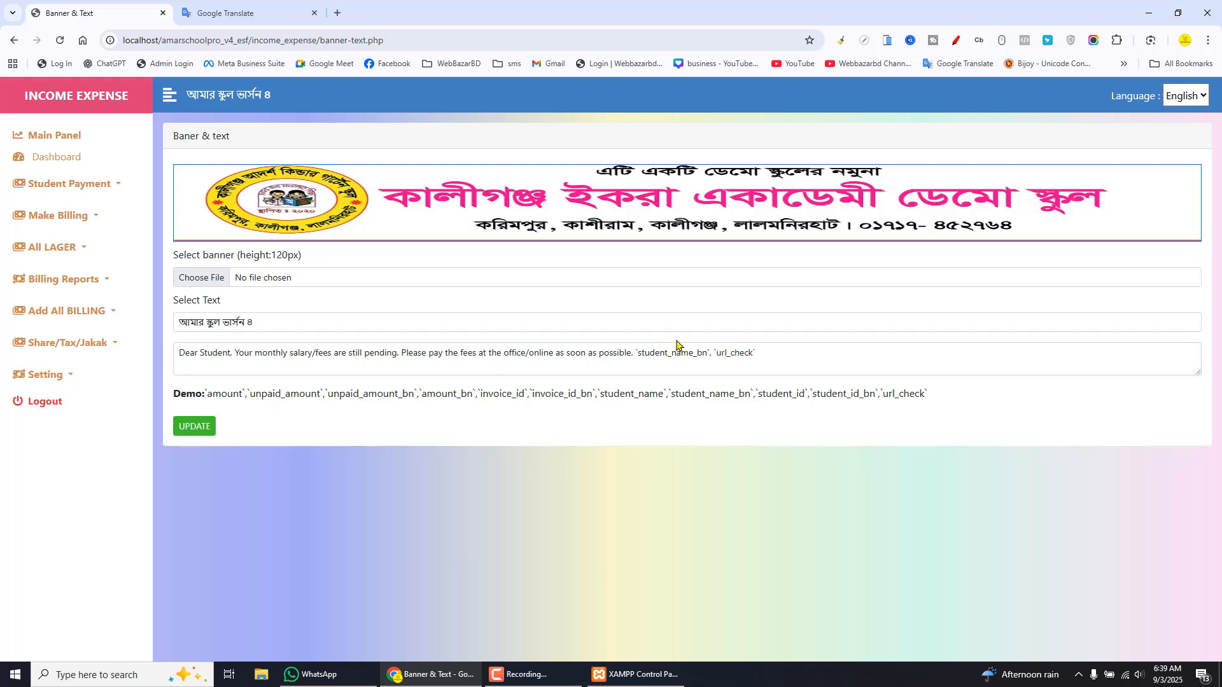
Delete the `url_check` placeholder and the rest of the payment message after "Dear Student, Your monthly"
{"action": "left_click_drag", "start_coordinate": [759, 352], "coordinate": [711, 352]}
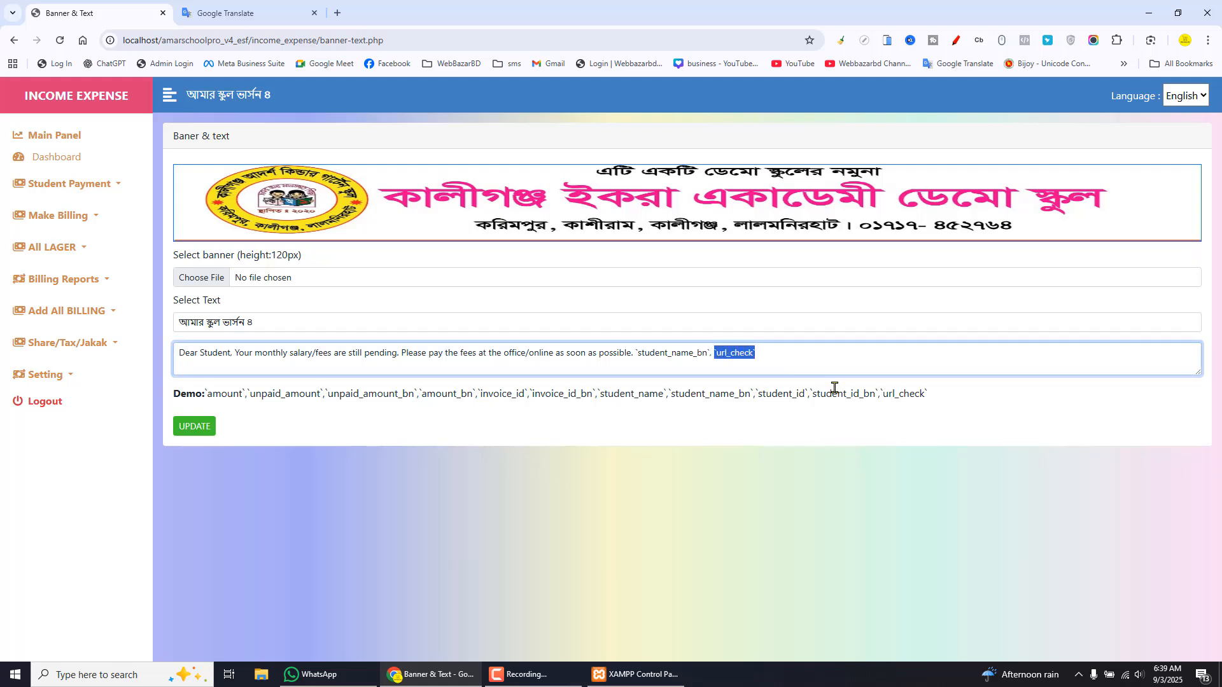
{"action": "key", "text": "BackSpace"}
{"action": "left_click_drag", "start_coordinate": [761, 354], "coordinate": [299, 354]}
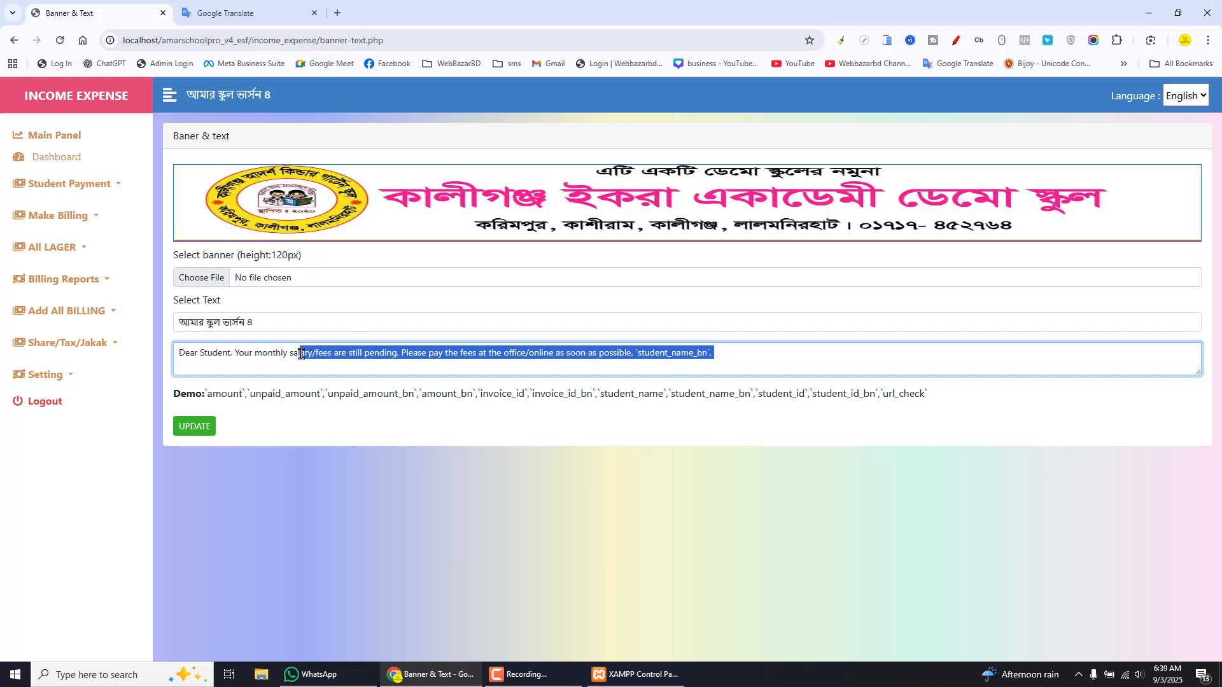
{"action": "key", "text": "BackSpace"}
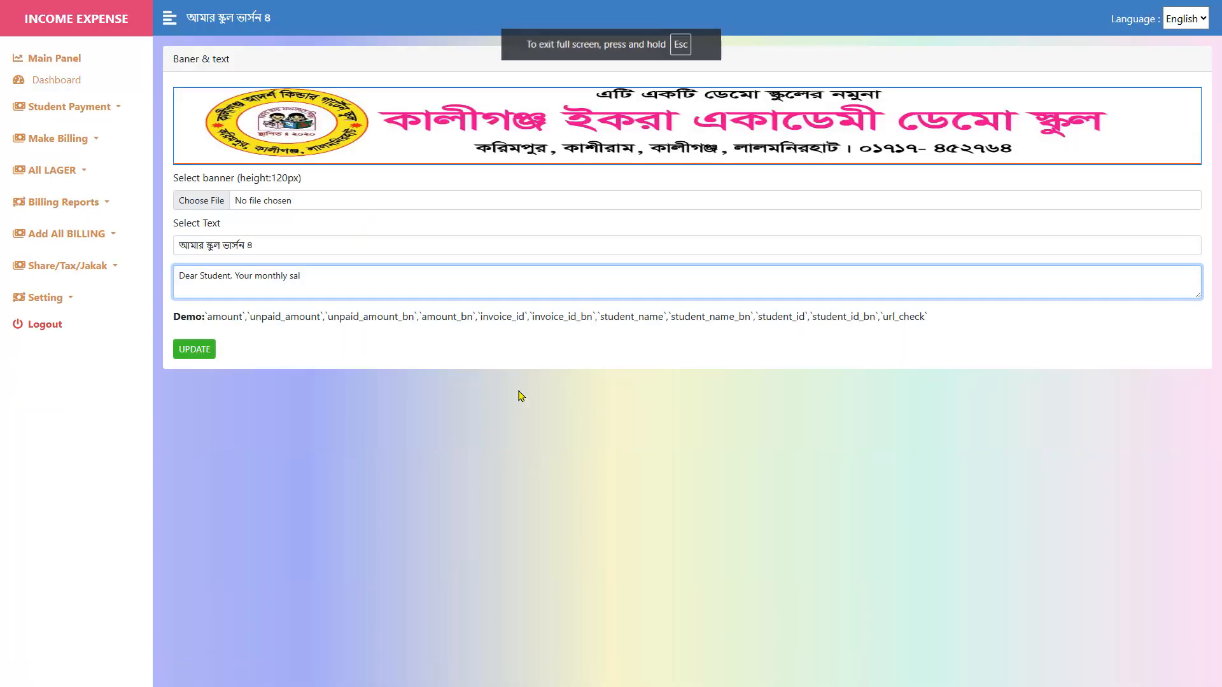
{"action": "key", "text": "F11"}
{"action": "key", "text": "F11"}
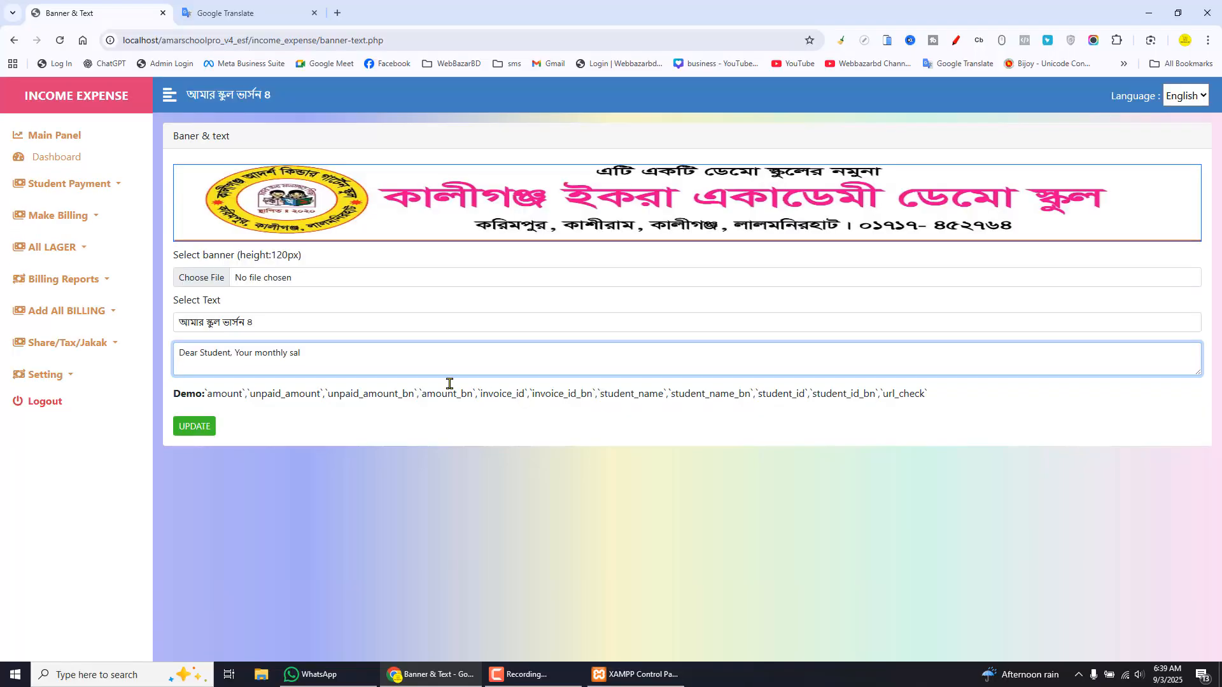
{"action": "double_click", "coordinate": [293, 353]}
{"action": "key", "text": "BackSpace"}
Examine the unpaid amount, amount and invoice ID placeholders in the Demo list below the payment message
{"action": "left_click_drag", "start_coordinate": [249, 394], "coordinate": [417, 393]}
{"action": "left_click", "coordinate": [344, 427]}
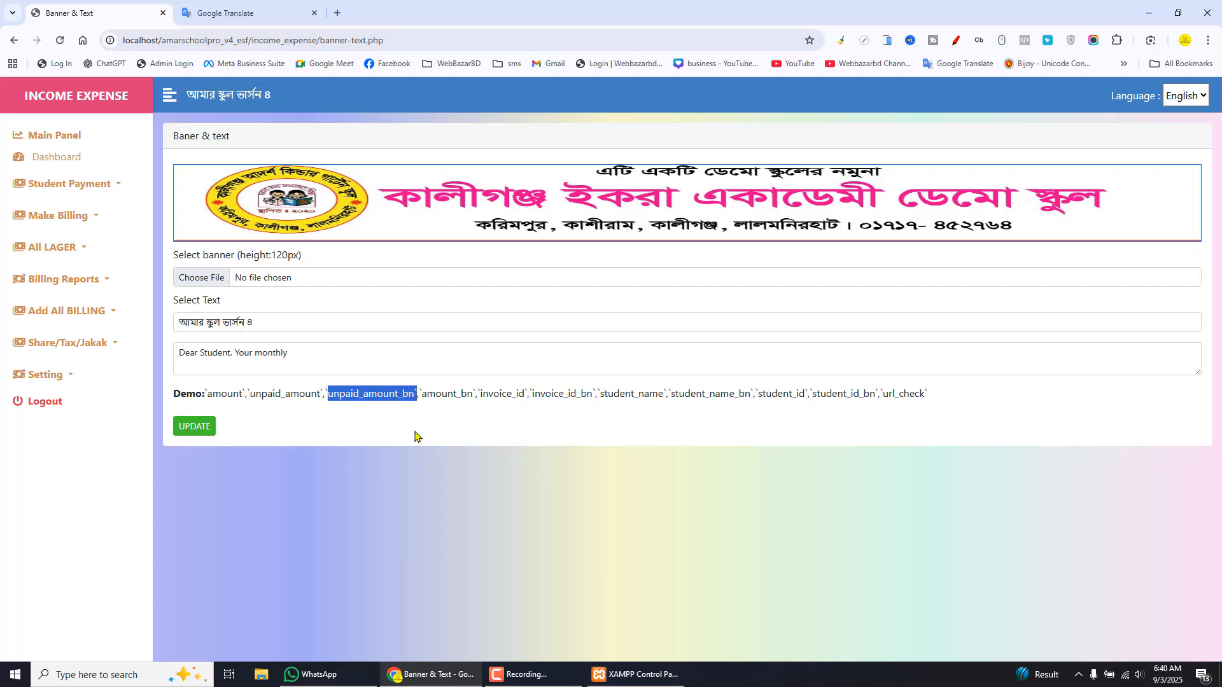
{"action": "left_click", "coordinate": [501, 405]}
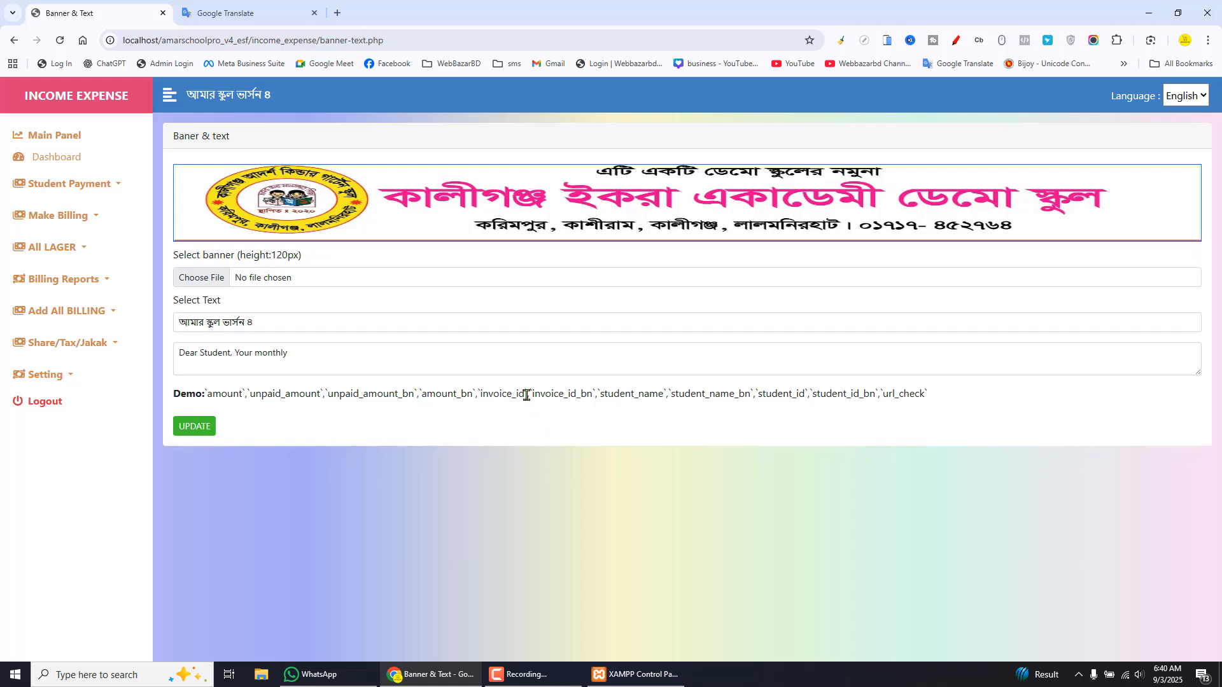
{"action": "left_click_drag", "start_coordinate": [529, 394], "coordinate": [477, 394]}
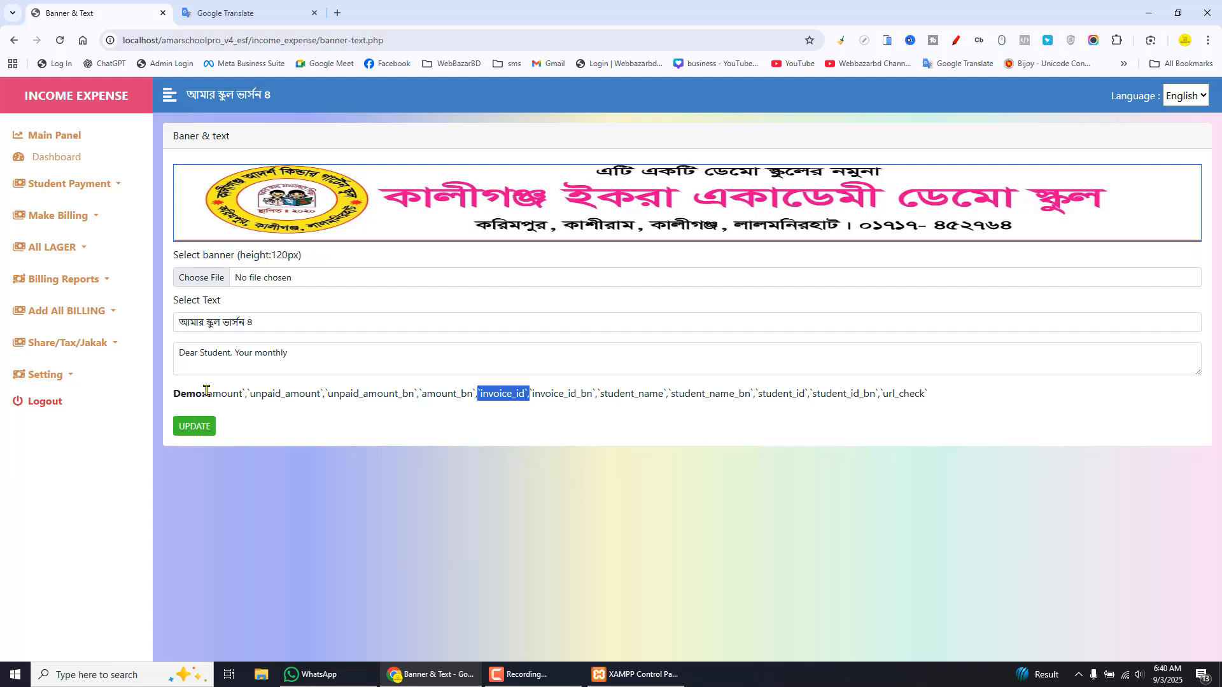
{"action": "left_click_drag", "start_coordinate": [205, 393], "coordinate": [325, 393]}
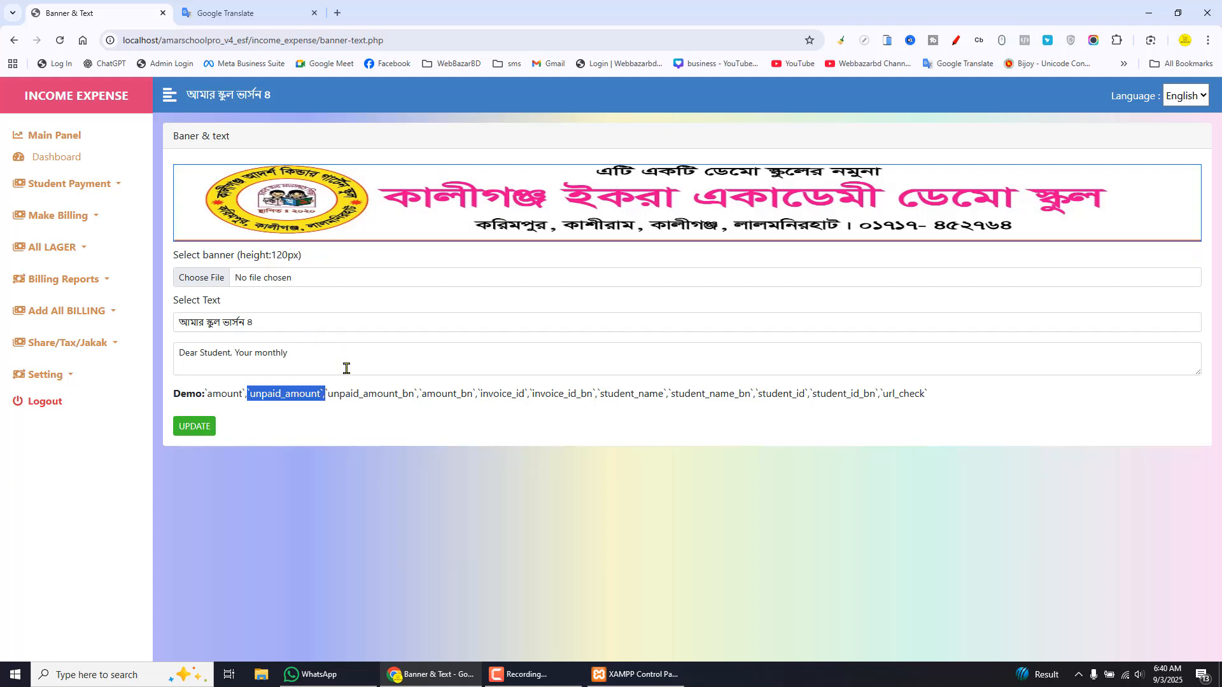
{"action": "left_click", "coordinate": [406, 409]}
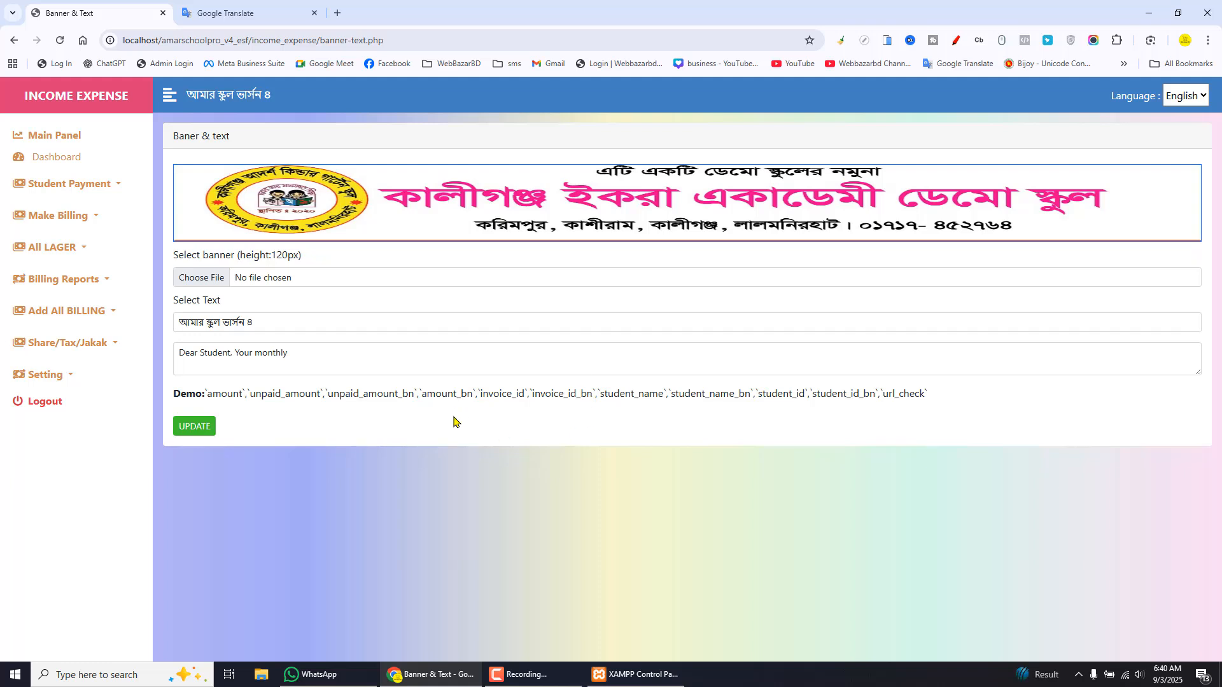
Return to the school system's main panel and open the Resultcontrol module
{"action": "left_click", "coordinate": [66, 138]}
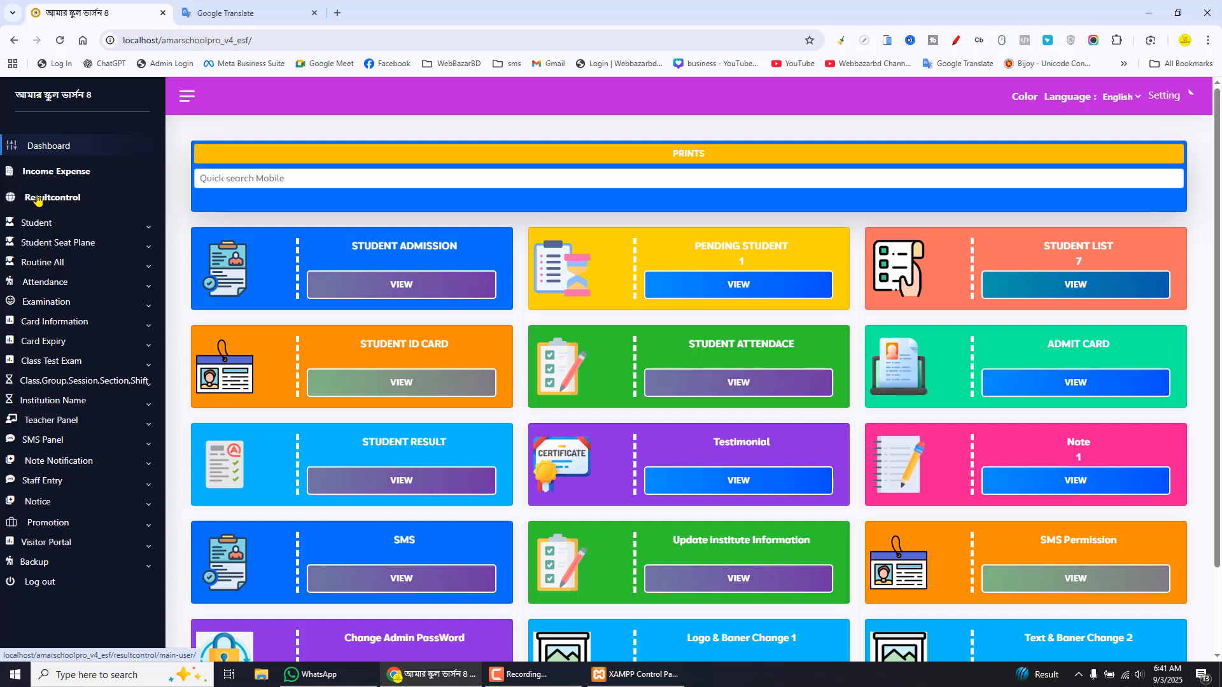
{"action": "left_click", "coordinate": [74, 202]}
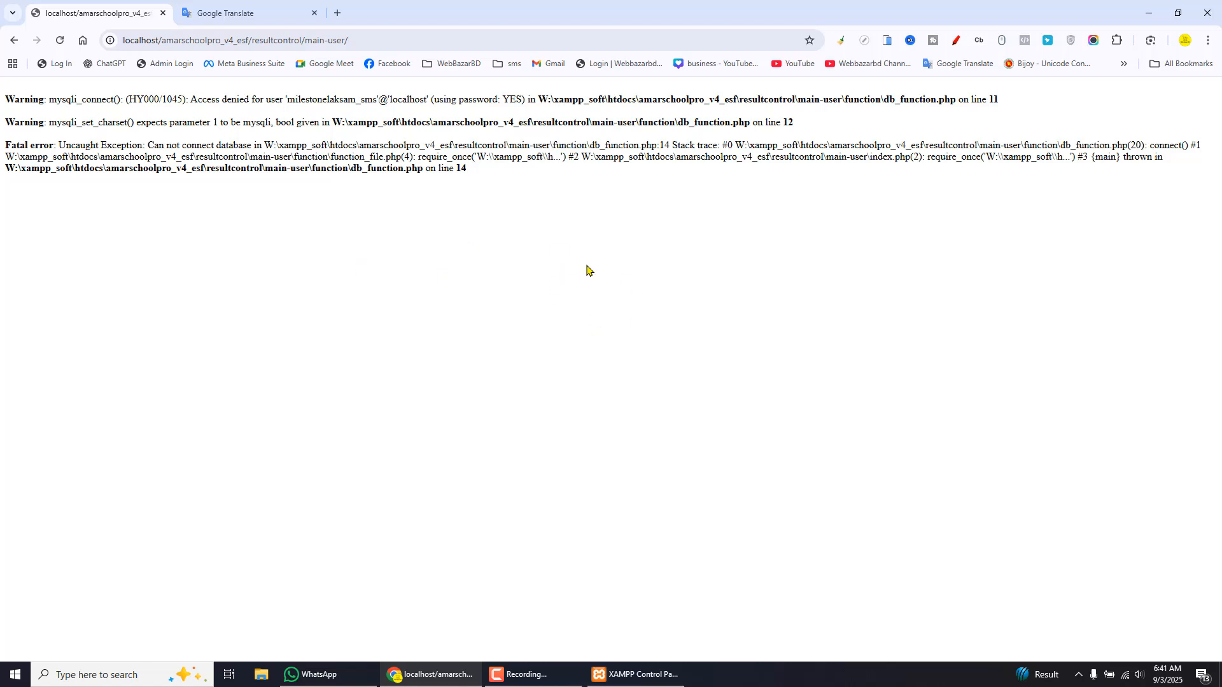
{"action": "left_click", "coordinate": [528, 679]}
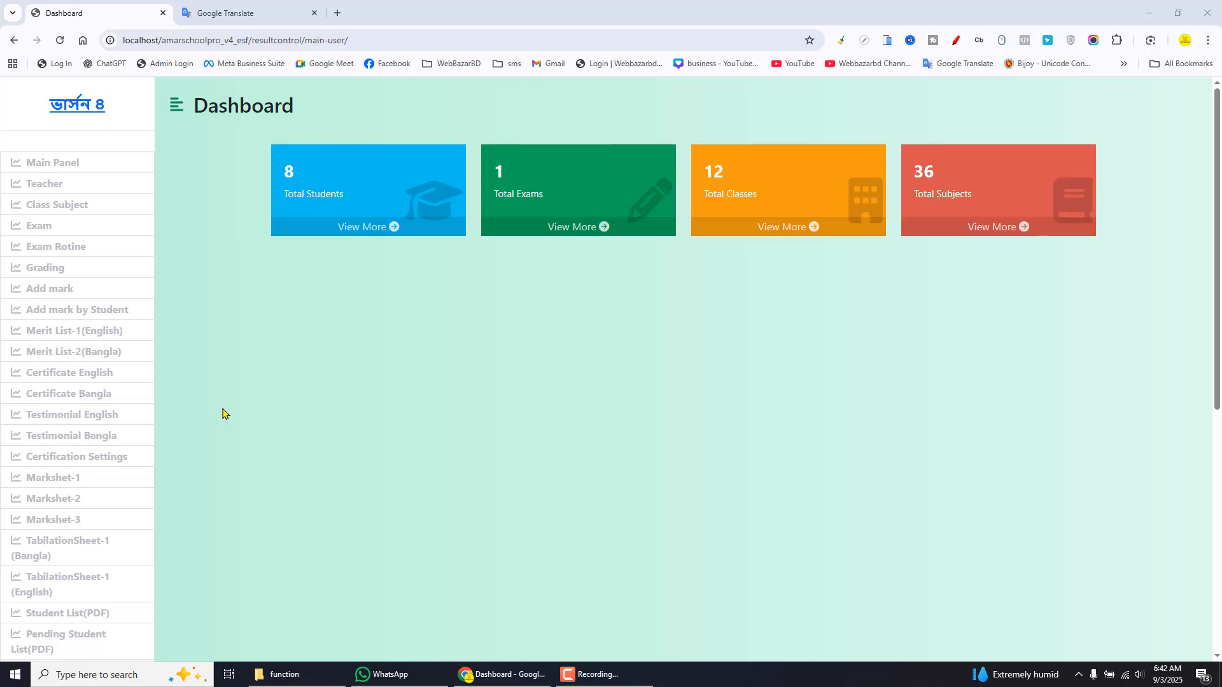
{"action": "left_click", "coordinate": [115, 188]}
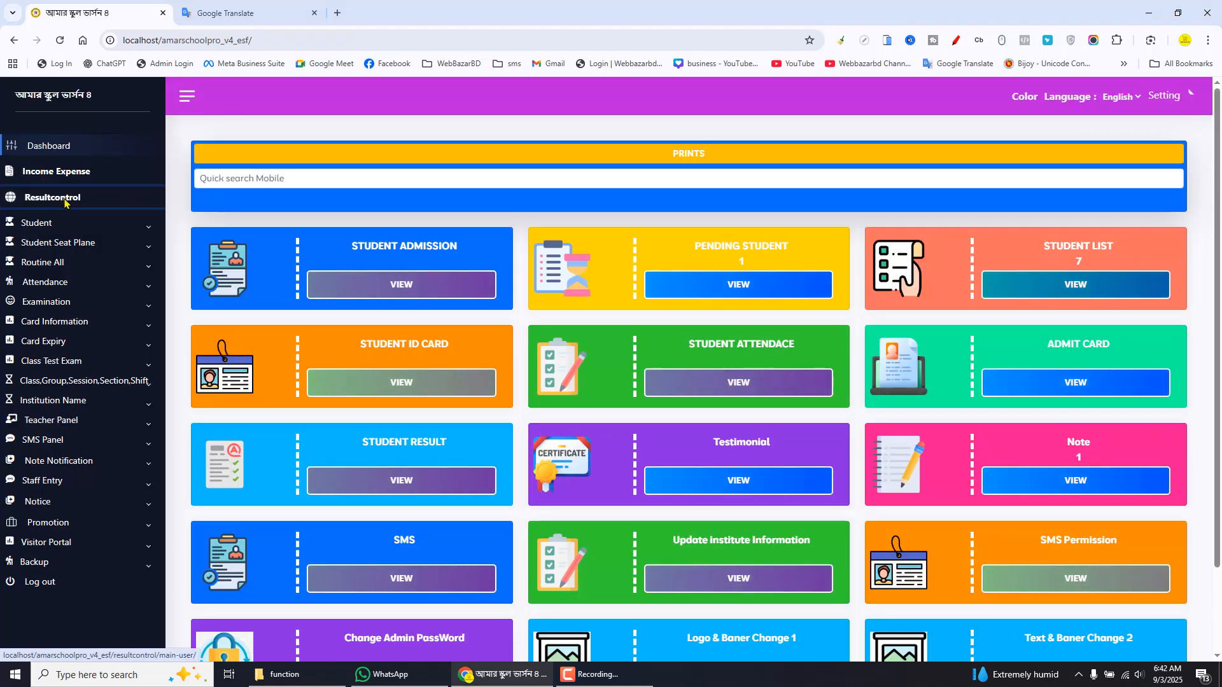
{"action": "left_click", "coordinate": [65, 202]}
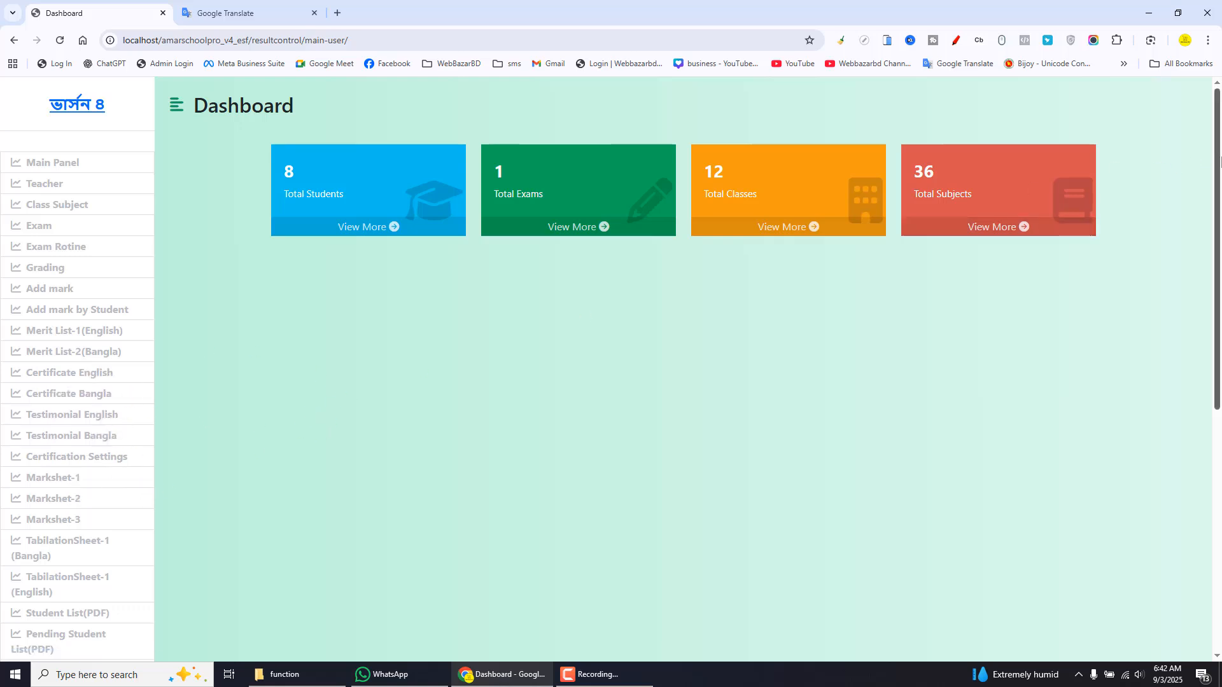
Locate the All Result Send SMS Settings entry among the Resultcontrol options and outline it with a red rectangle
{"action": "left_click_drag", "start_coordinate": [1218, 163], "coordinate": [1219, 308]}
{"action": "scroll", "coordinate": [1220, 343], "scroll_direction": "down", "scroll_amount": 3}
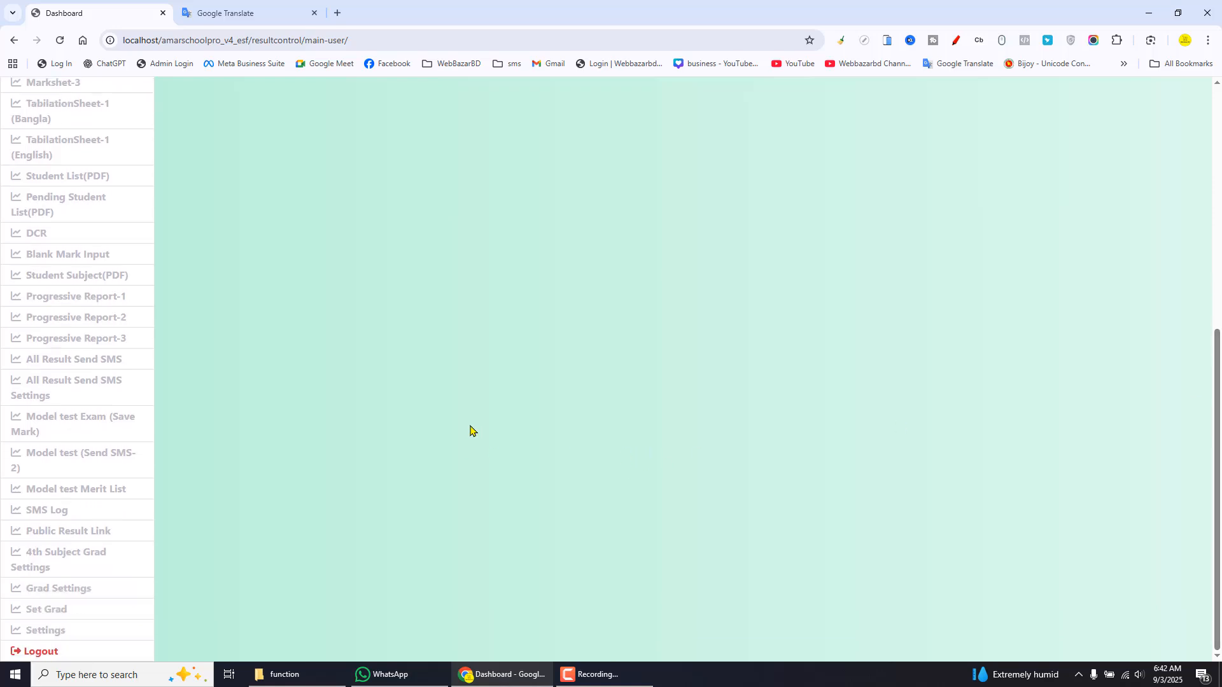
{"action": "key", "text": "ctrl+shift+d"}
{"action": "left_click_drag", "start_coordinate": [0, 371], "coordinate": [148, 409]}
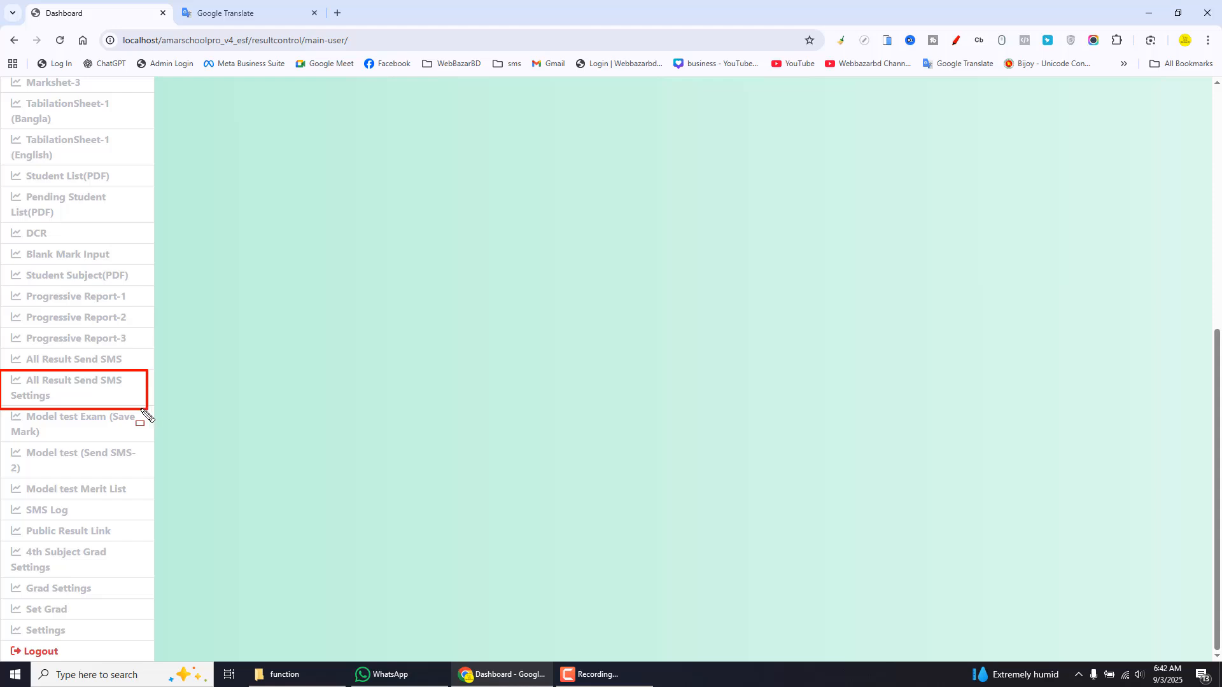
Clear the red outline, open All Result Send SMS Settings and examine the placeholders in the SMS content and the English sample
{"action": "key", "text": "Escape"}
{"action": "left_click", "coordinate": [62, 397]}
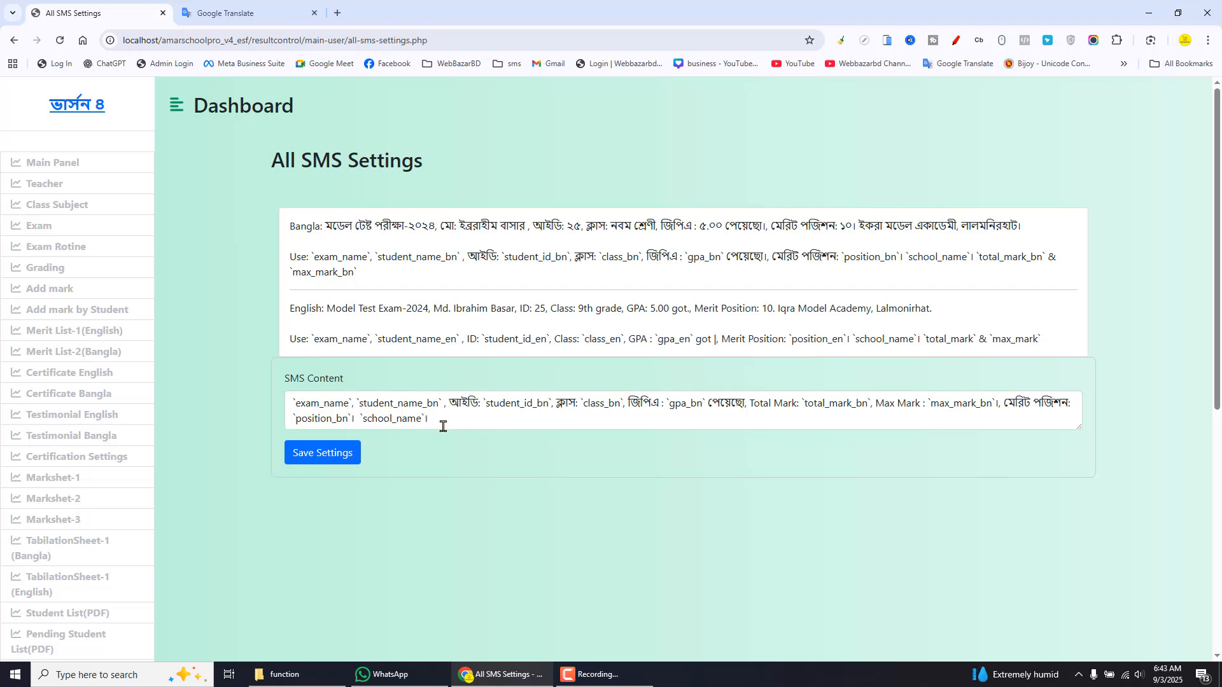
{"action": "left_click_drag", "start_coordinate": [442, 421], "coordinate": [286, 405]}
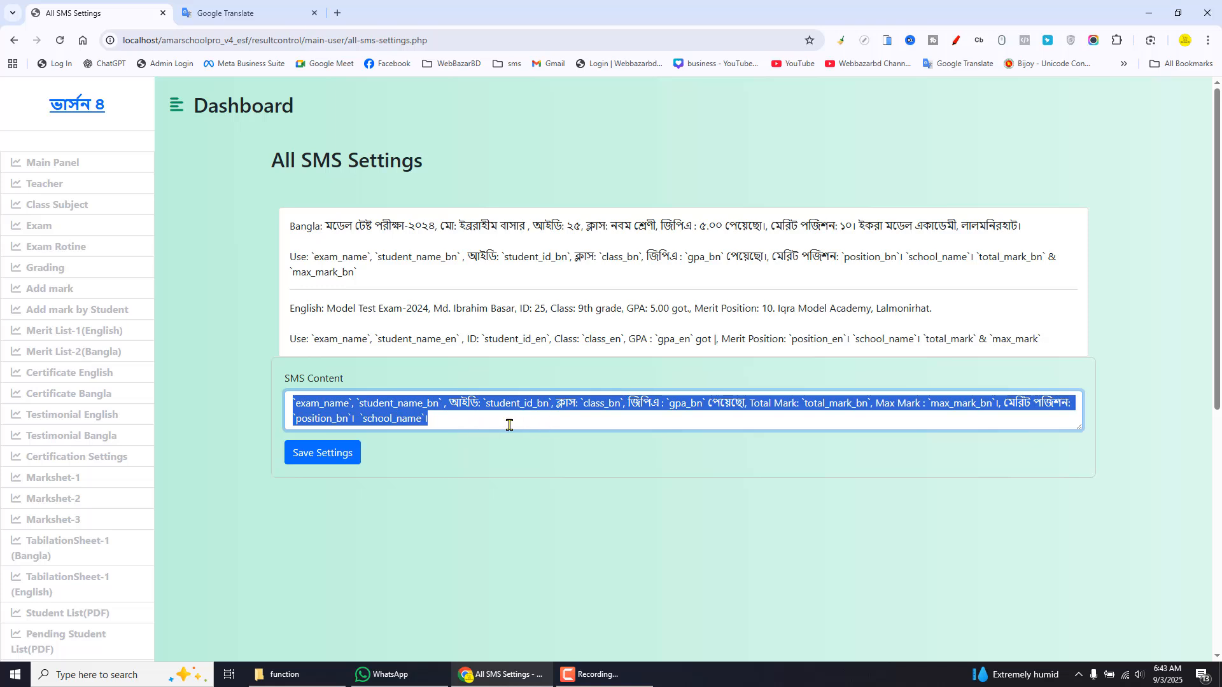
{"action": "left_click", "coordinate": [515, 463]}
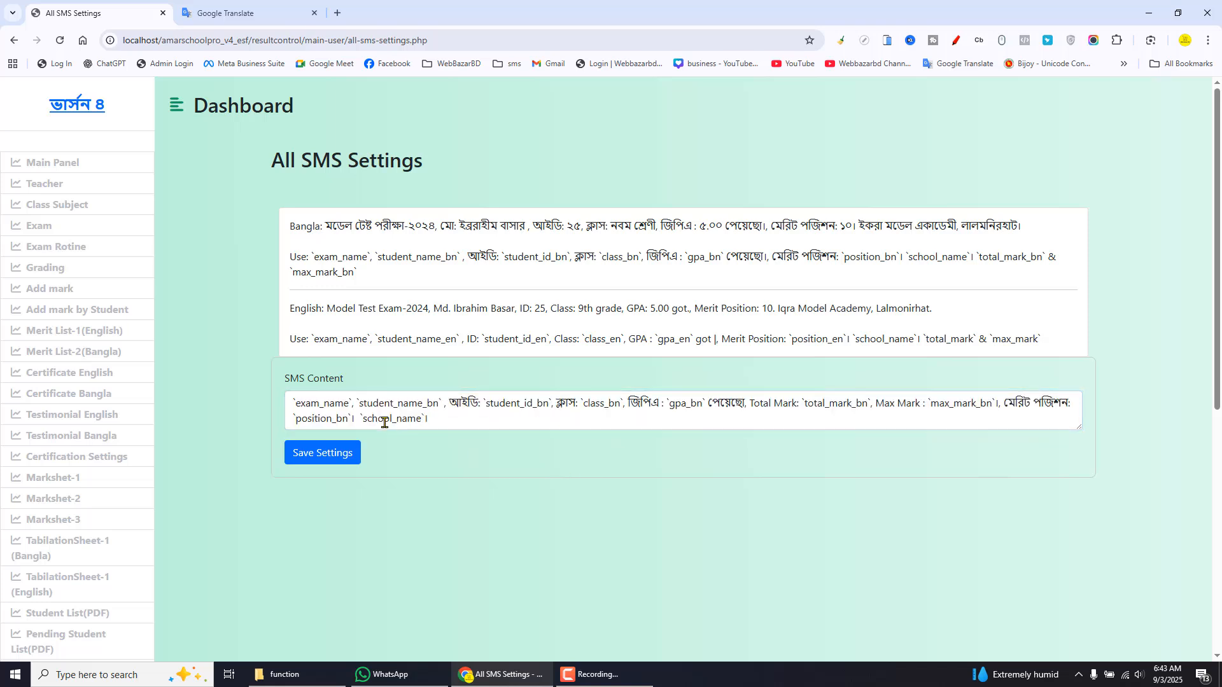
{"action": "left_click_drag", "start_coordinate": [356, 403], "coordinate": [446, 403]}
{"action": "left_click", "coordinate": [481, 472]}
{"action": "left_click_drag", "start_coordinate": [373, 340], "coordinate": [544, 336]}
{"action": "left_click", "coordinate": [495, 351]}
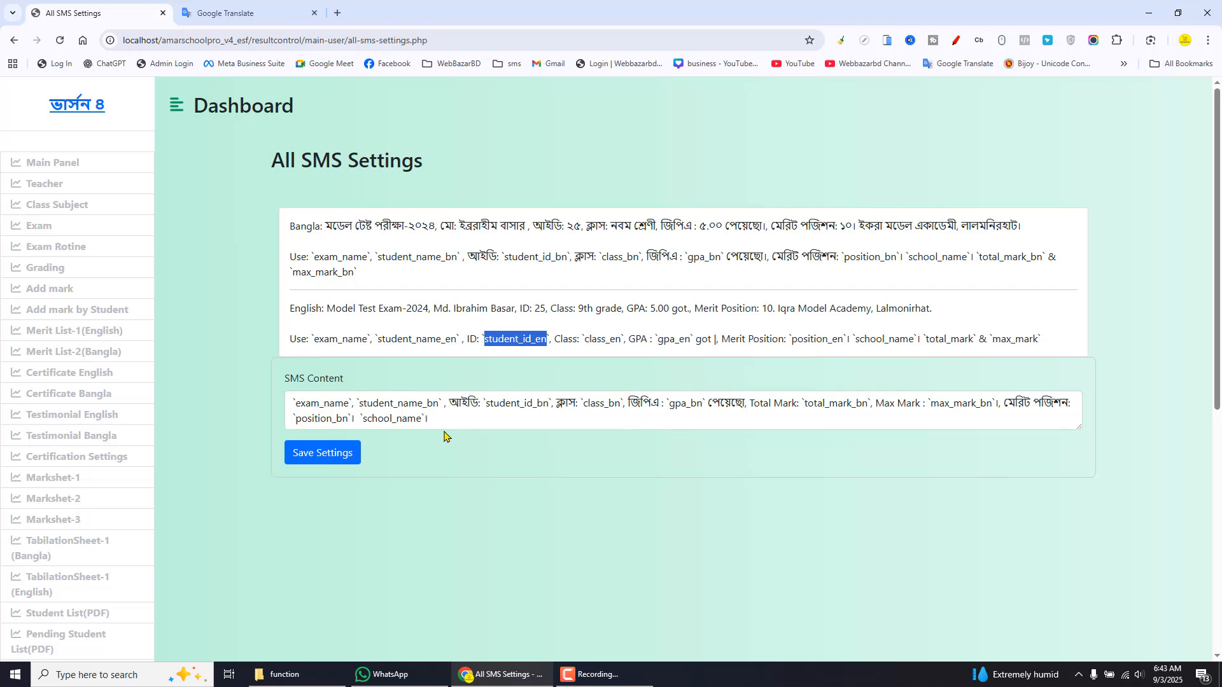
Replace the whole SMS content with "bsdbdbd fwfw fwf" followed by the `exam_name` placeholder and a comma
{"action": "left_click_drag", "start_coordinate": [446, 418], "coordinate": [278, 408]}
{"action": "key", "text": "BackSpace"}
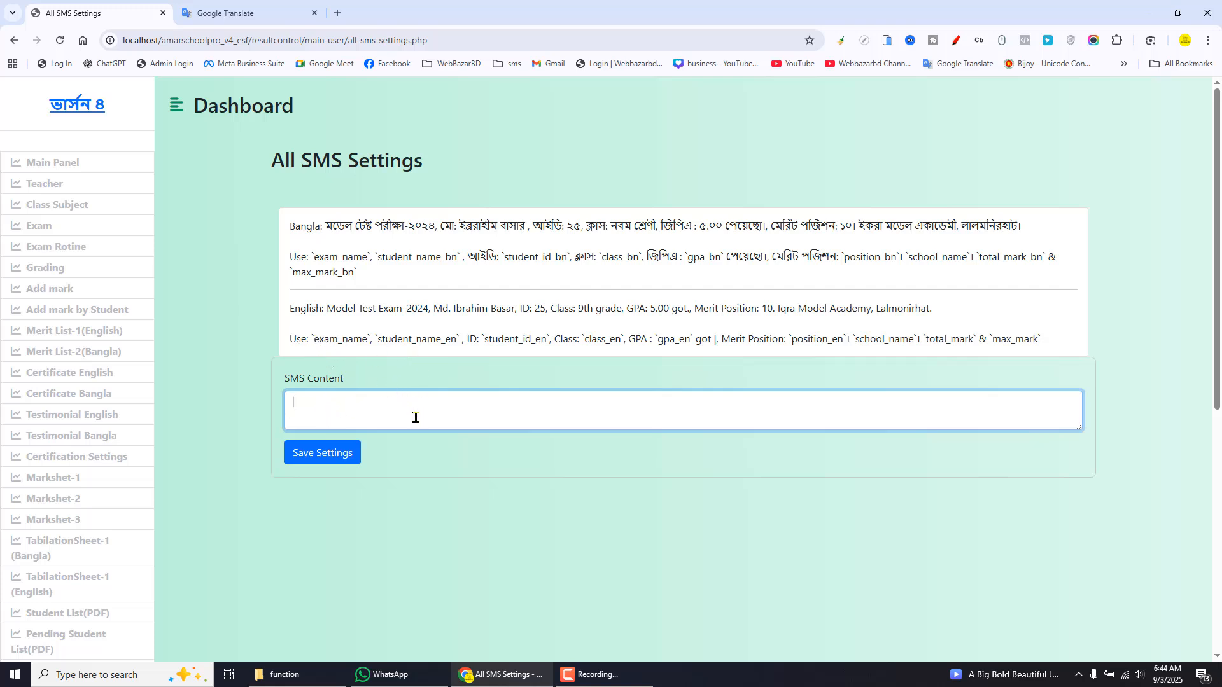
{"action": "type", "text": "bsdbdbd fwfw fwf"}
{"action": "left_click_drag", "start_coordinate": [311, 339], "coordinate": [373, 340]}
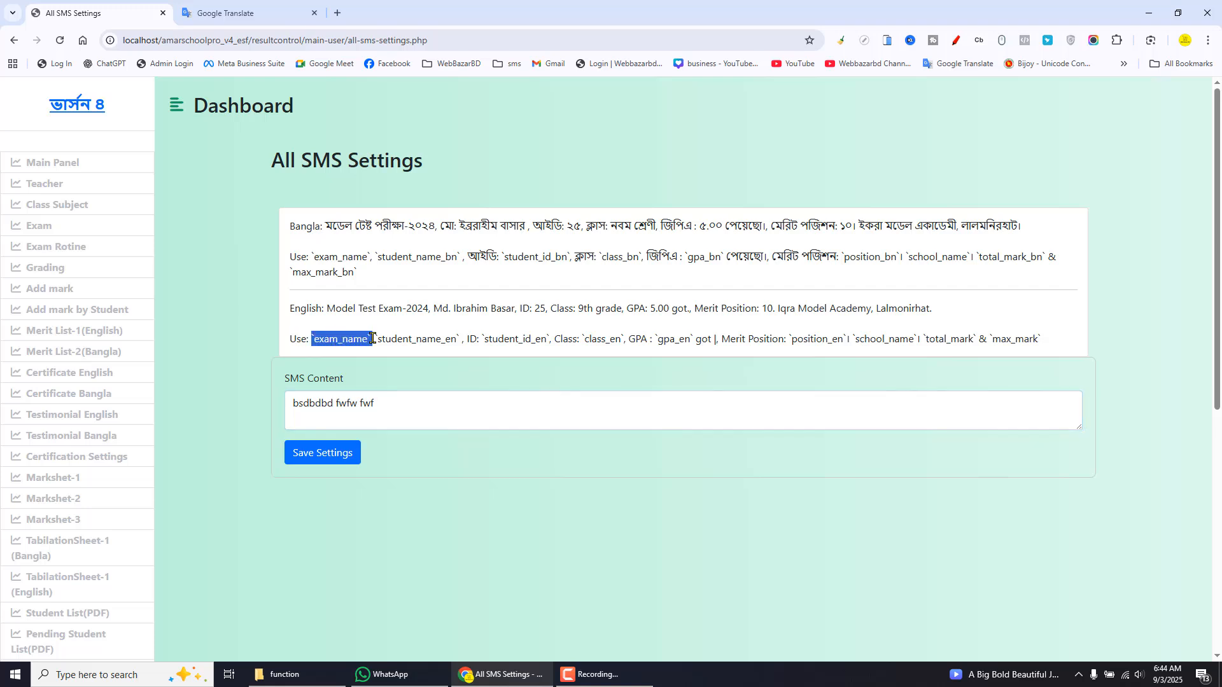
{"action": "key", "text": "ctrl+c"}
{"action": "left_click", "coordinate": [453, 414]}
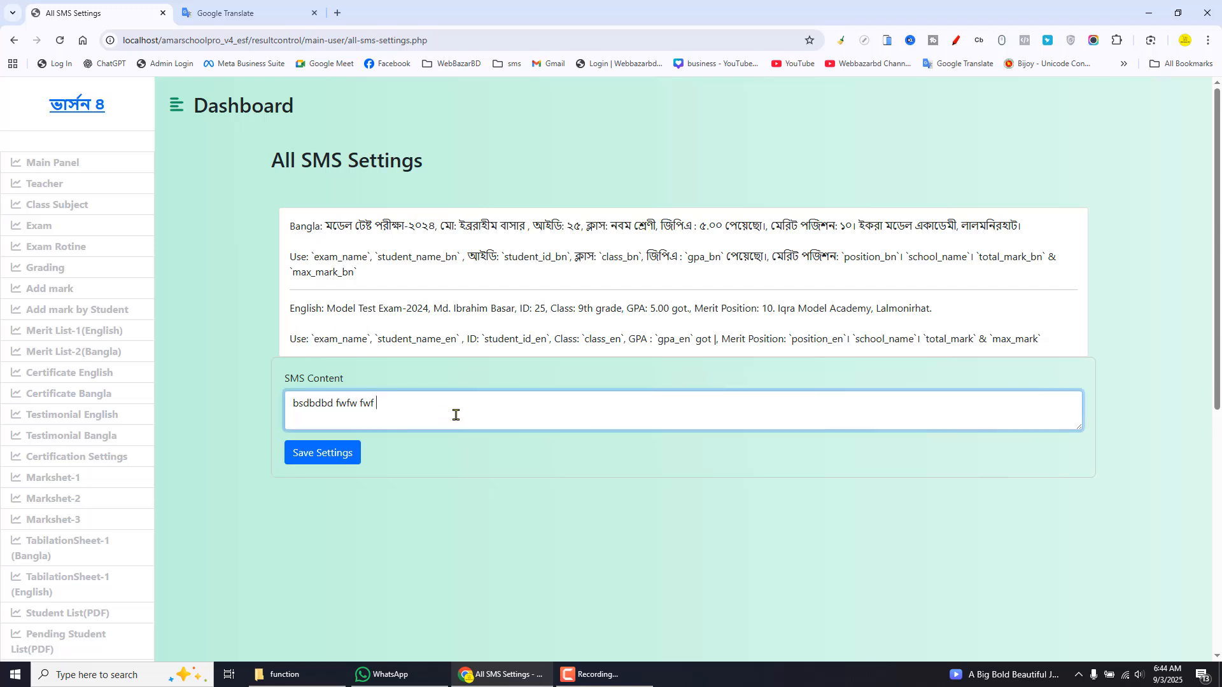
{"action": "key", "text": "ctrl+v"}
Append the `student_name_en` and `student_id_en` placeholders from the English sample to the SMS content, each followed by a comma
{"action": "left_click_drag", "start_coordinate": [376, 338], "coordinate": [459, 339]}
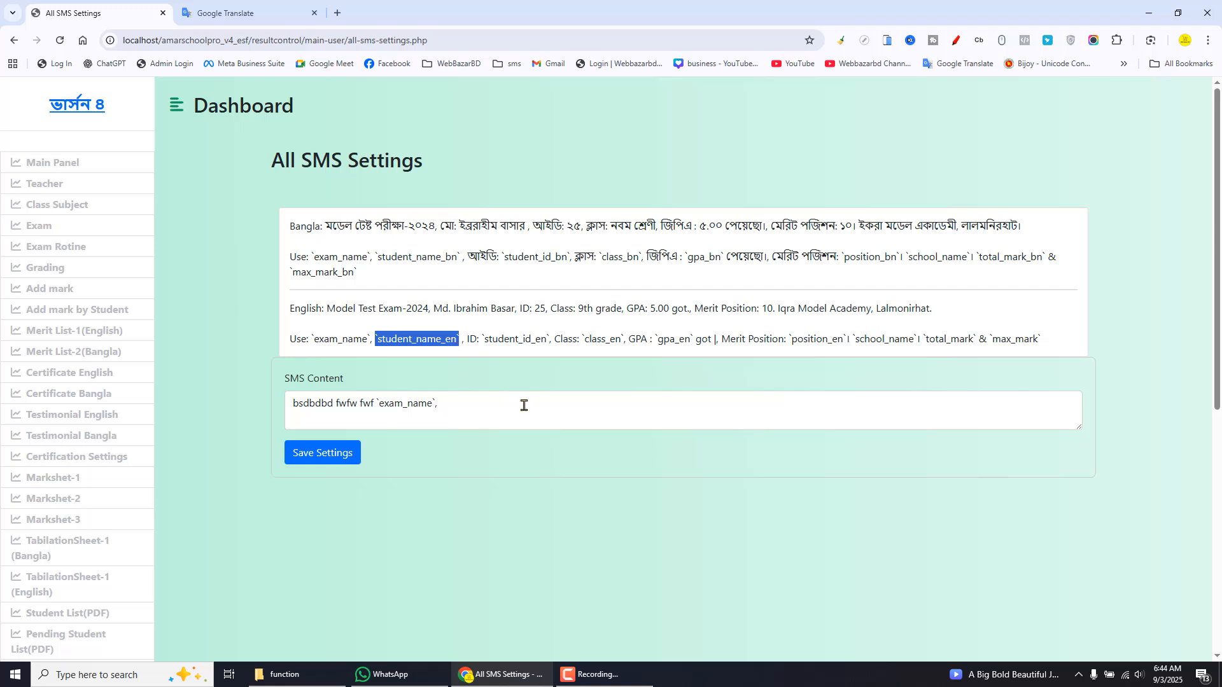
{"action": "left_click", "coordinate": [475, 410]}
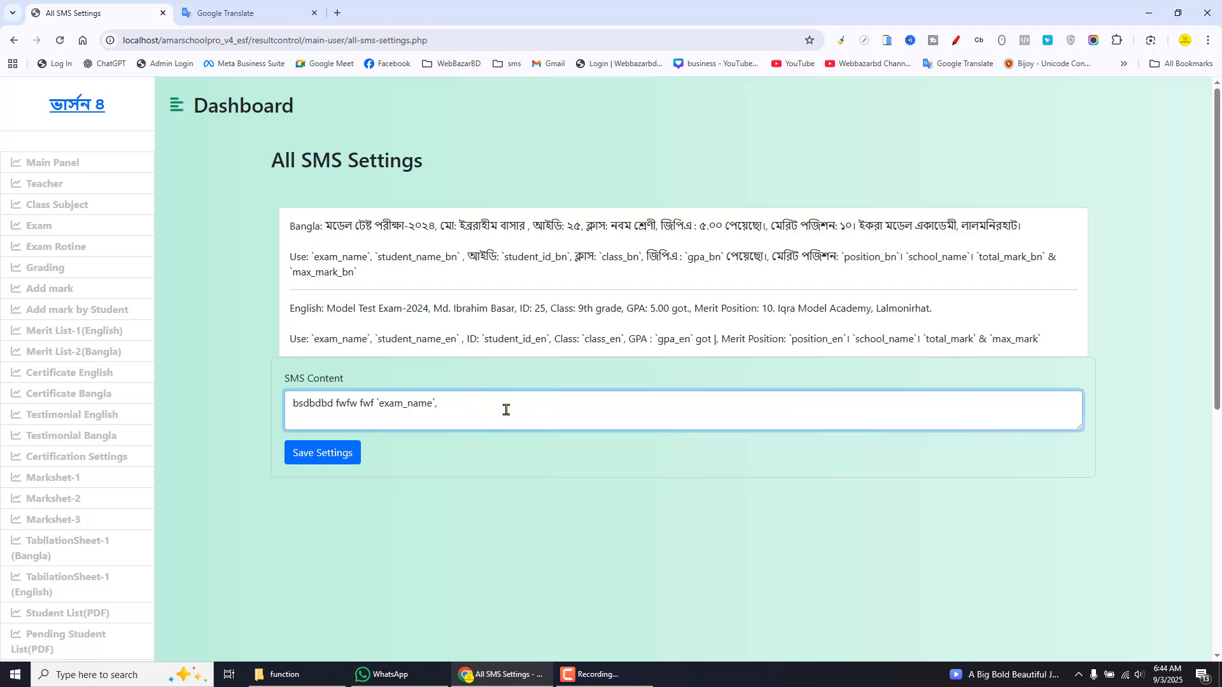
{"action": "key", "text": "ctrl+v"}
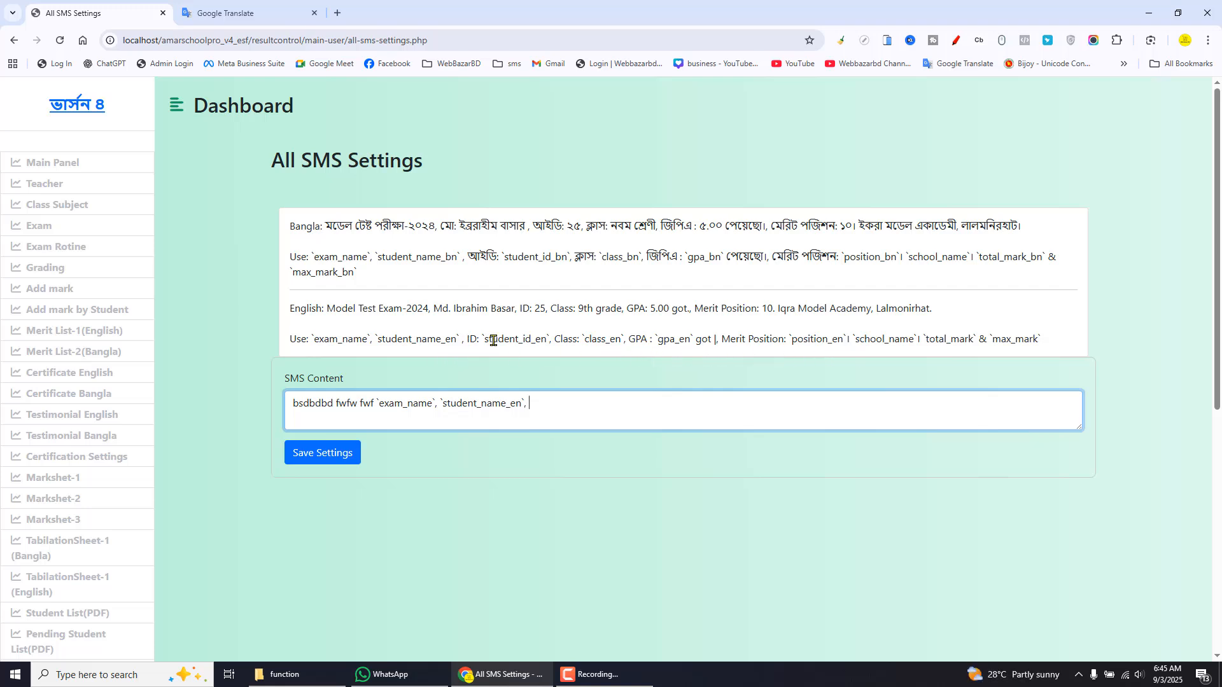
{"action": "left_click_drag", "start_coordinate": [551, 339], "coordinate": [479, 339]}
{"action": "key", "text": "ctrl+c"}
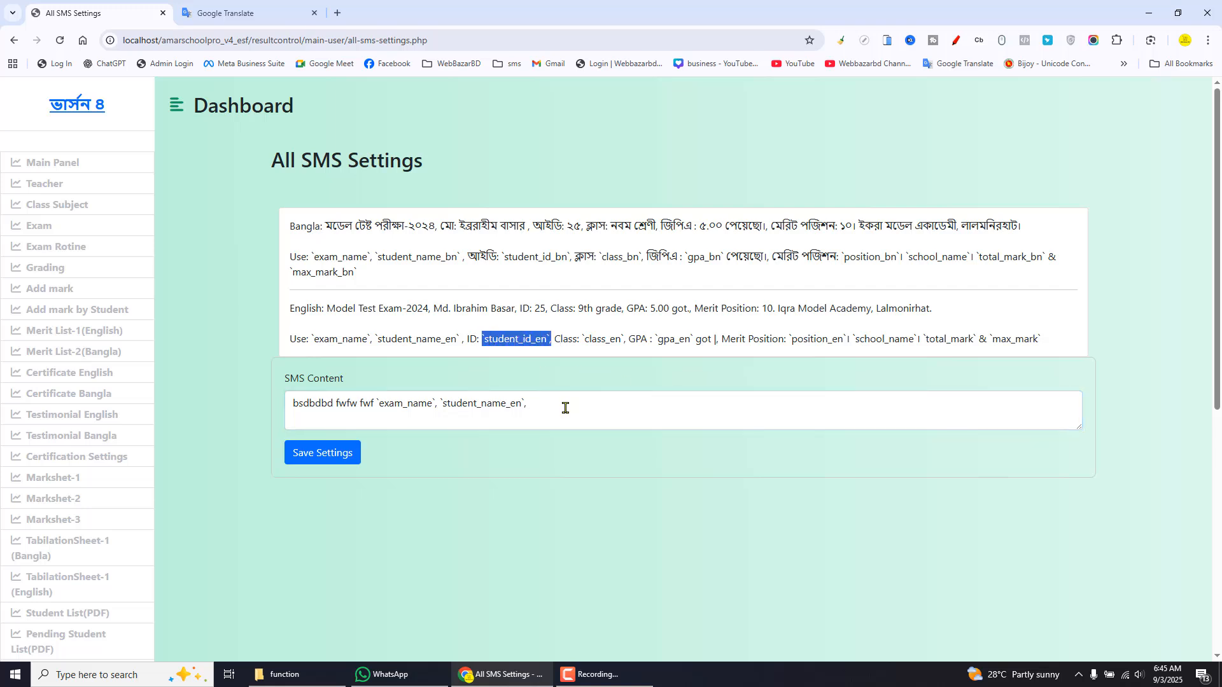
{"action": "left_click", "coordinate": [565, 407]}
{"action": "key", "text": "ctrl+v"}
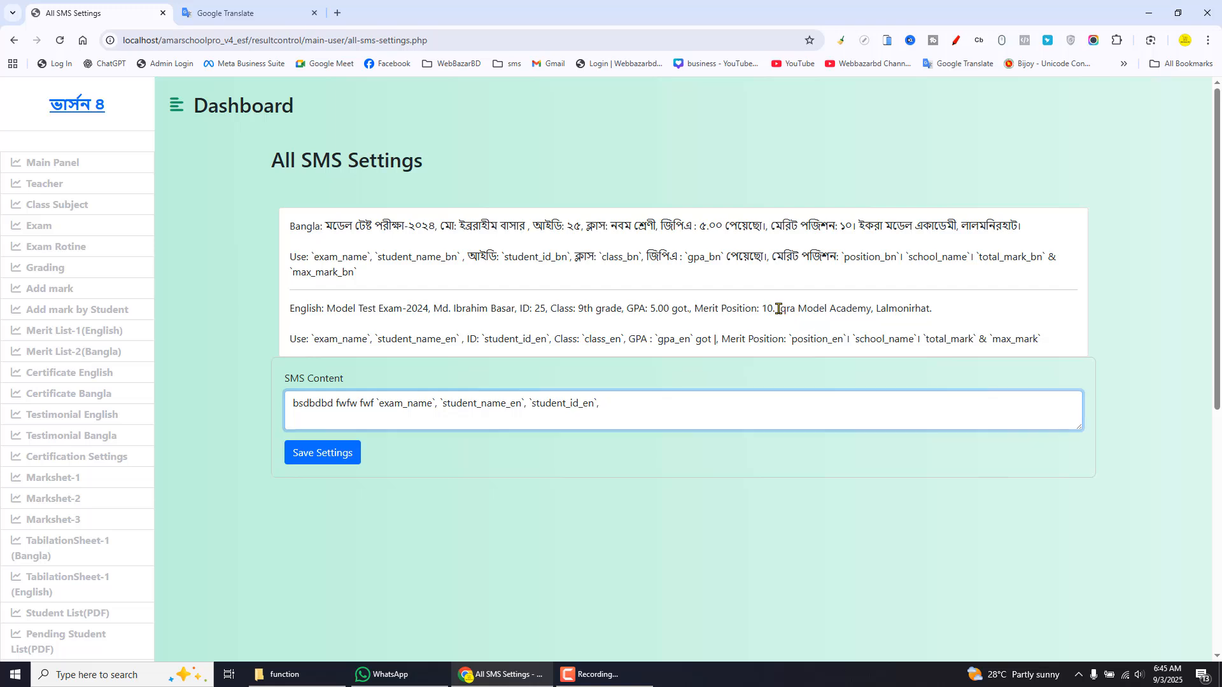
Copy the school name from the English sample to the end of the SMS content and trim it to "Model Academy, Lalmonirhat."
{"action": "left_click_drag", "start_coordinate": [777, 308], "coordinate": [950, 313]}
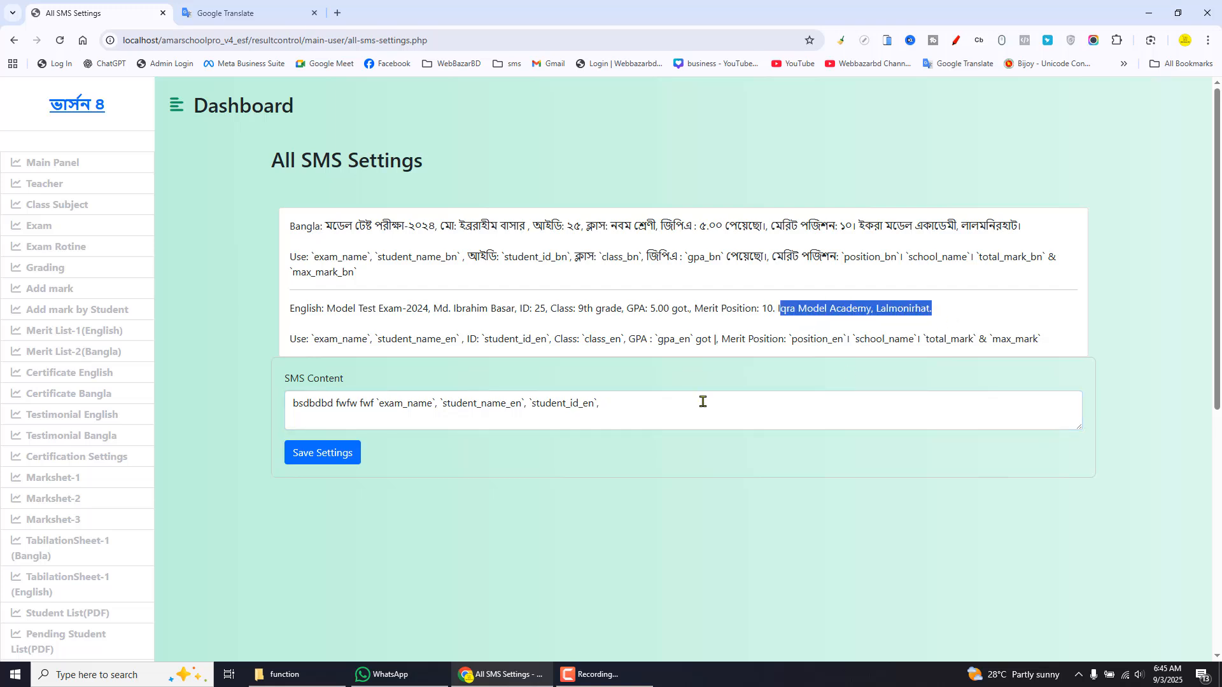
{"action": "left_click", "coordinate": [743, 408]}
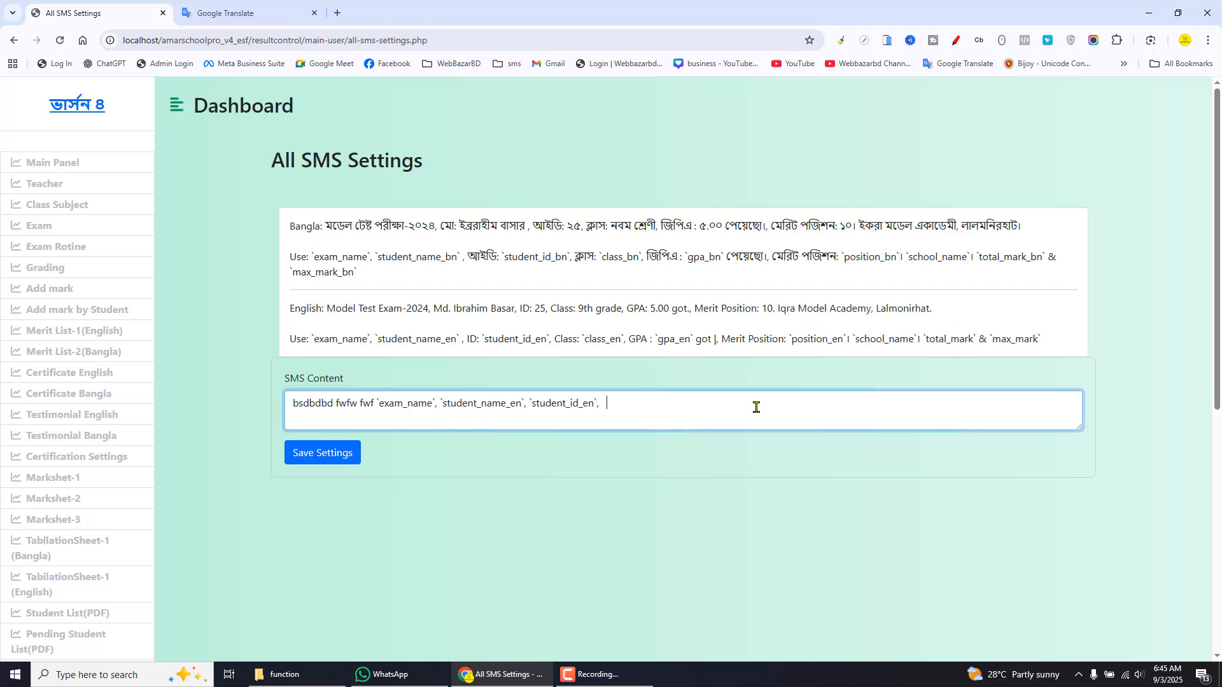
{"action": "key", "text": "ctrl+v"}
{"action": "left_click_drag", "start_coordinate": [624, 406], "coordinate": [640, 404]}
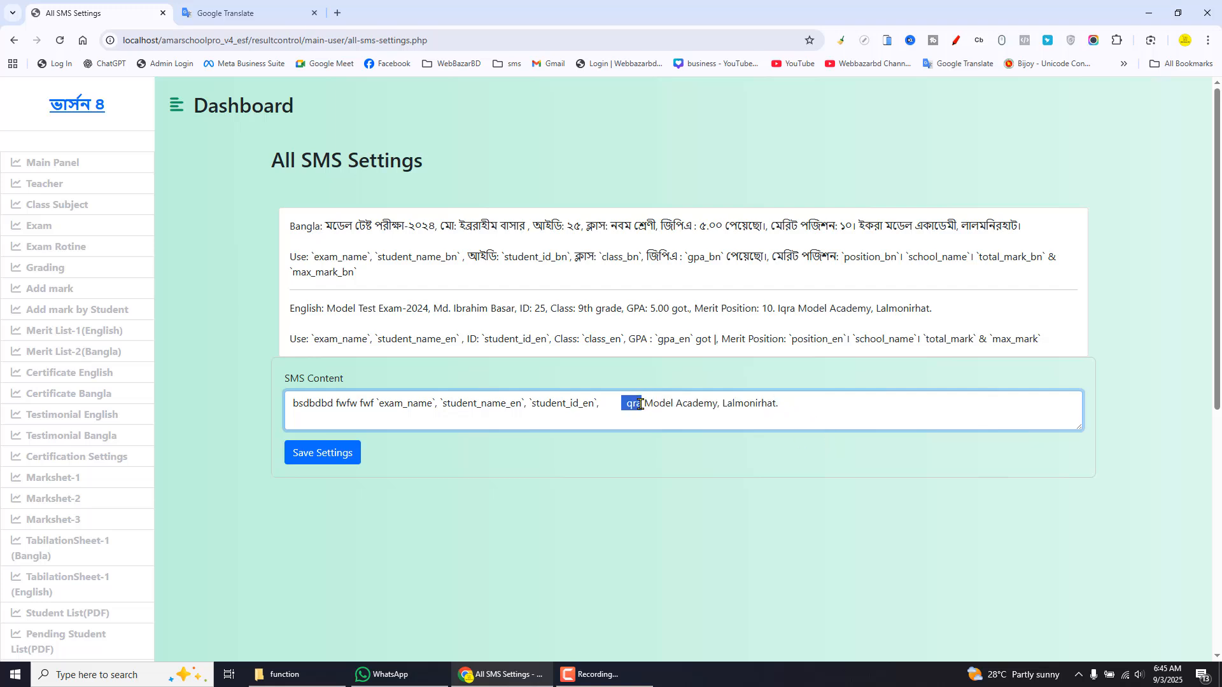
{"action": "key", "text": "BackSpace"}
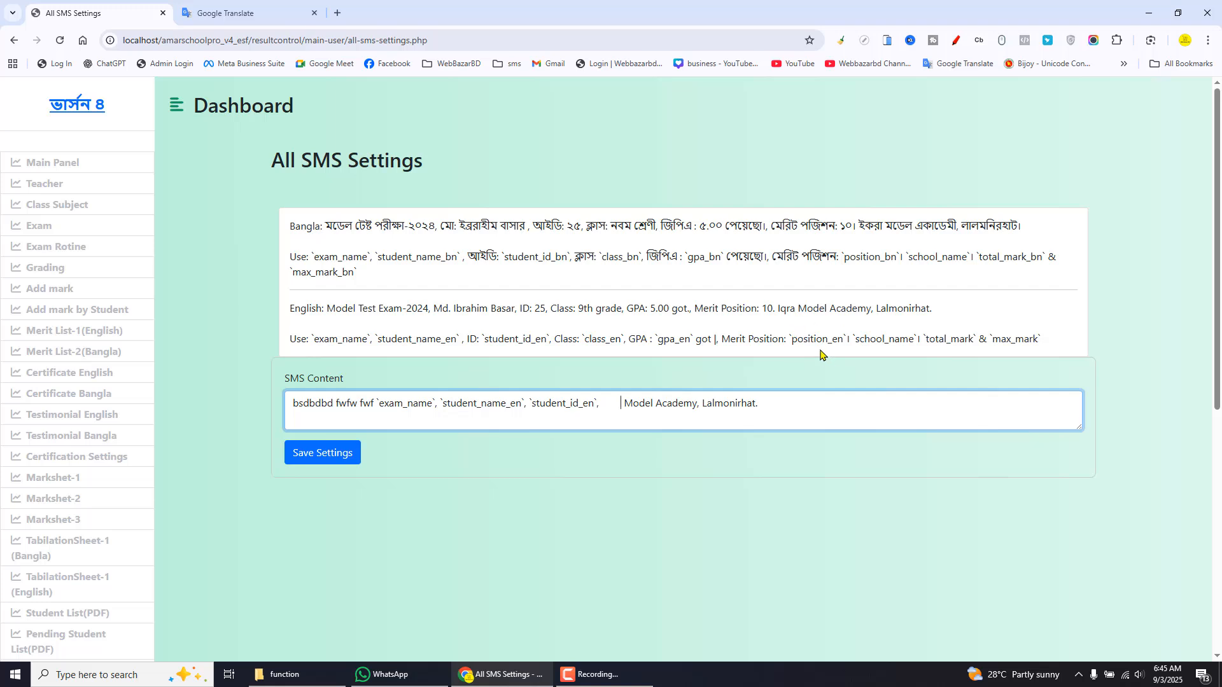
Insert "Merit Position: `position_en`" from the English sample between the student ID placeholder and the school name
{"action": "left_click_drag", "start_coordinate": [721, 339], "coordinate": [819, 340]}
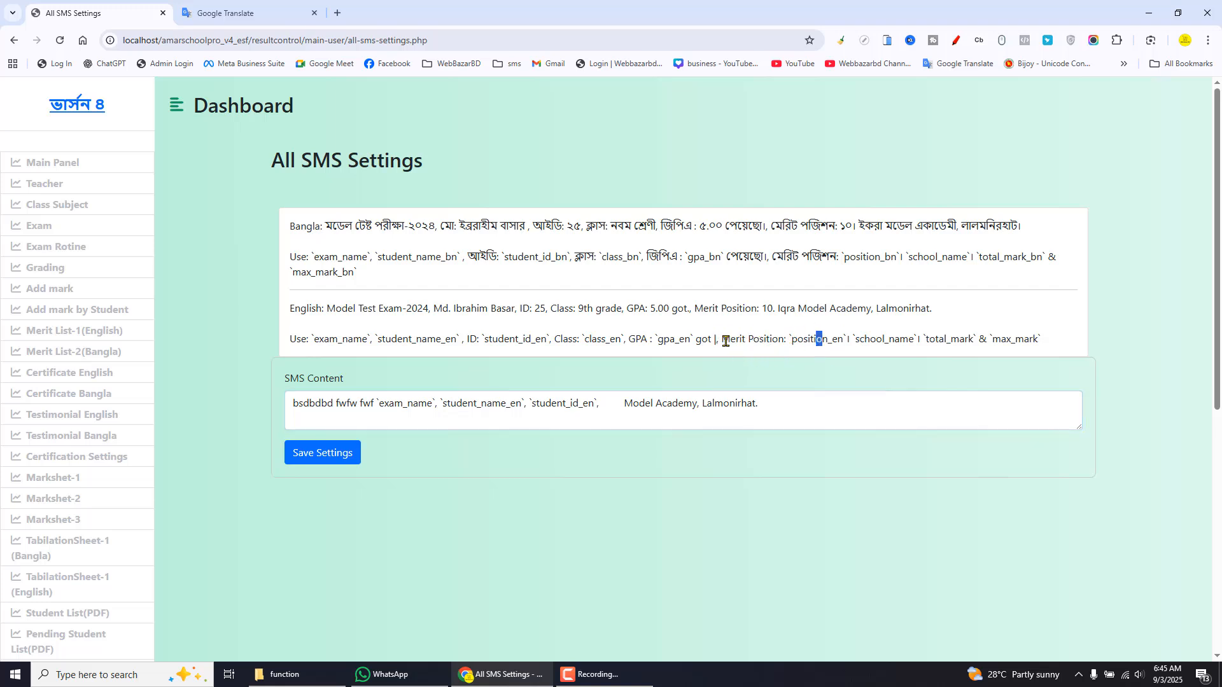
{"action": "left_click_drag", "start_coordinate": [720, 340], "coordinate": [844, 337]}
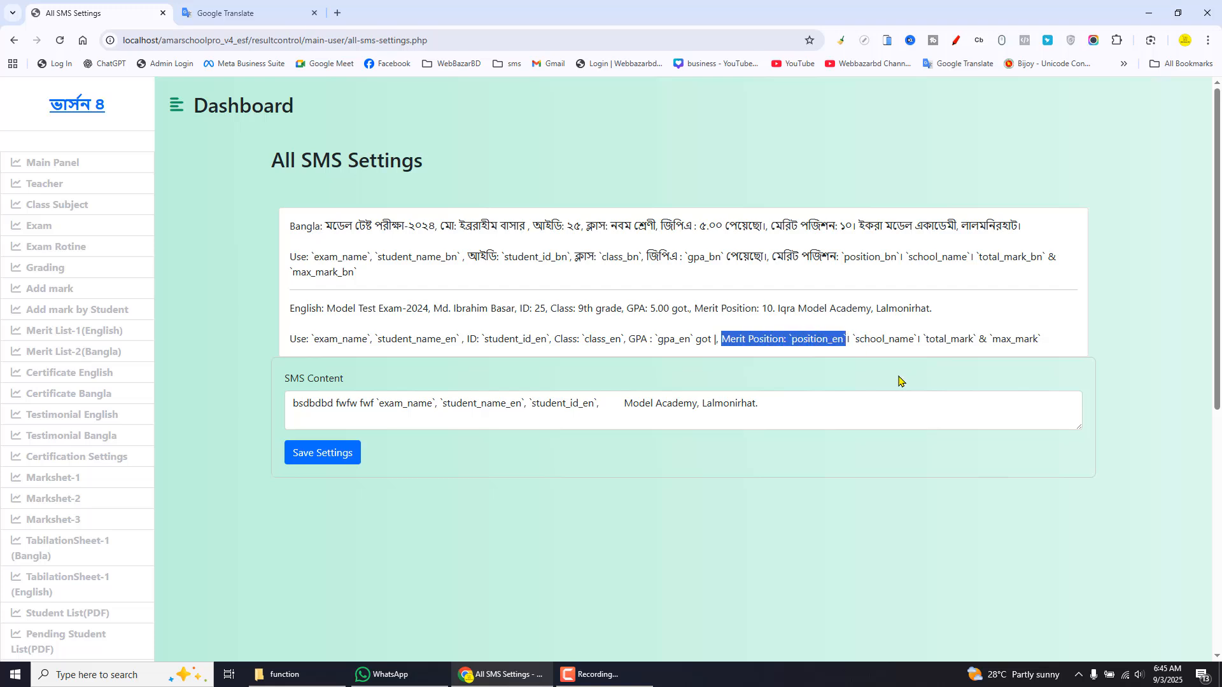
{"action": "left_click", "coordinate": [604, 405]}
{"action": "type", "text": "Merit Position: `position_en`"}
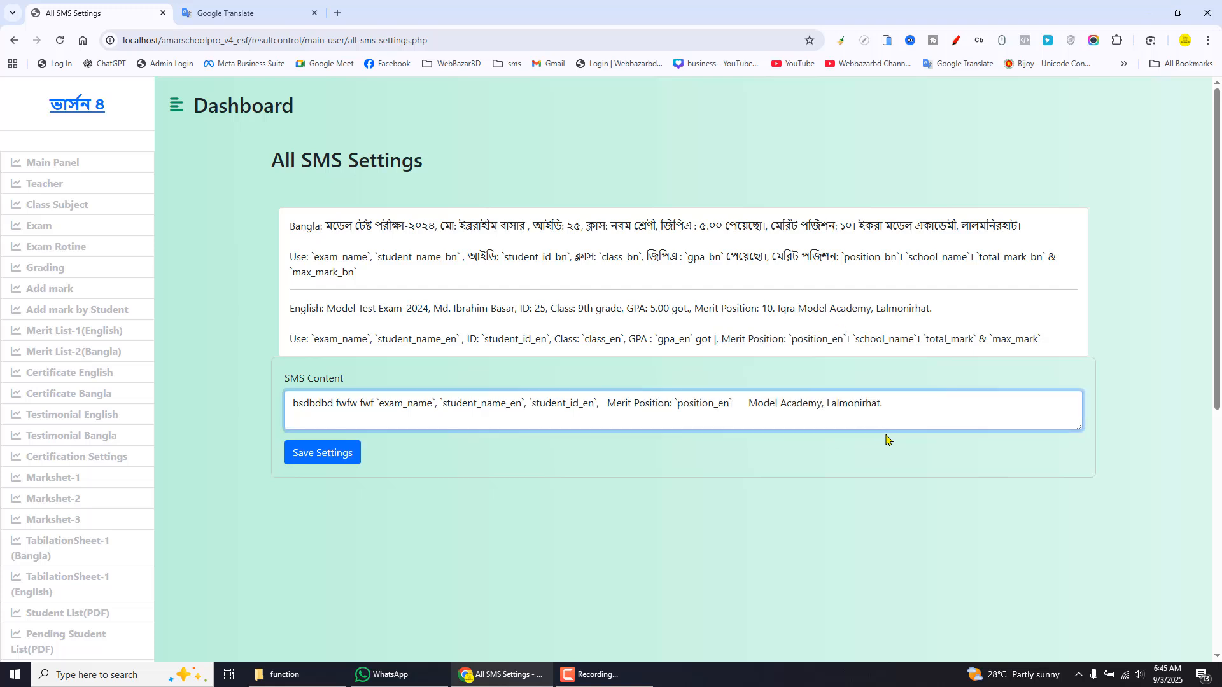
{"action": "left_click_drag", "start_coordinate": [673, 402], "coordinate": [609, 402]}
{"action": "left_click", "coordinate": [612, 403]}
{"action": "double_click", "coordinate": [706, 405]}
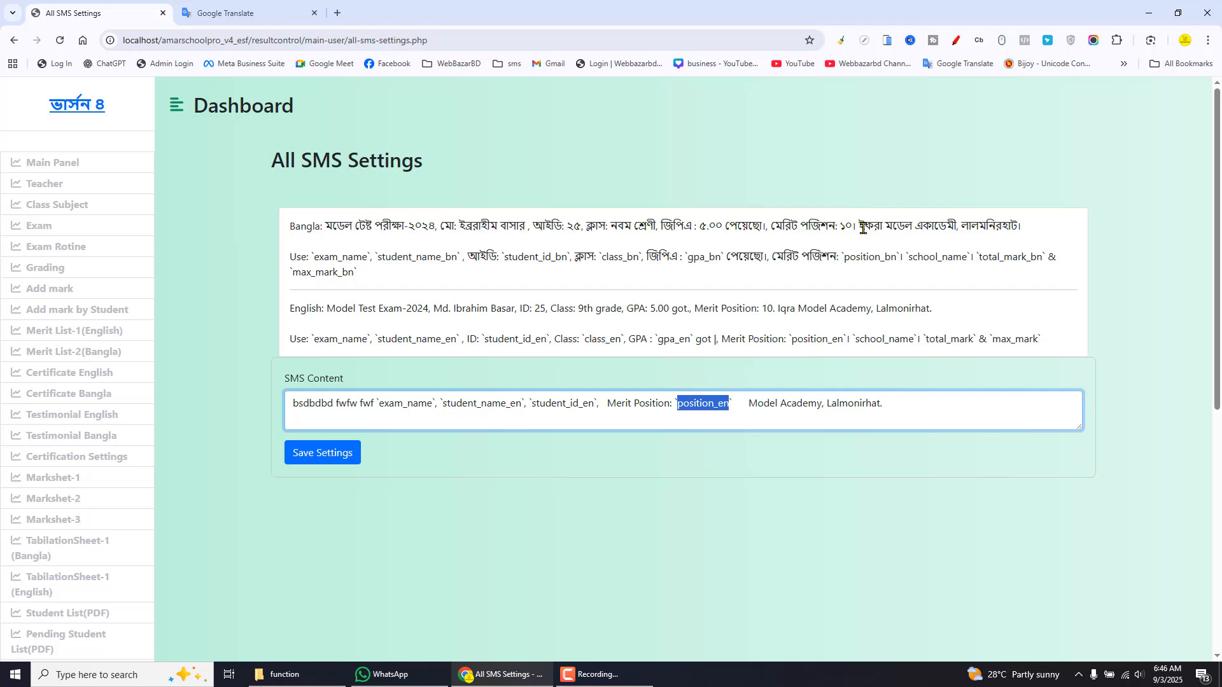
{"action": "left_click", "coordinate": [736, 404]}
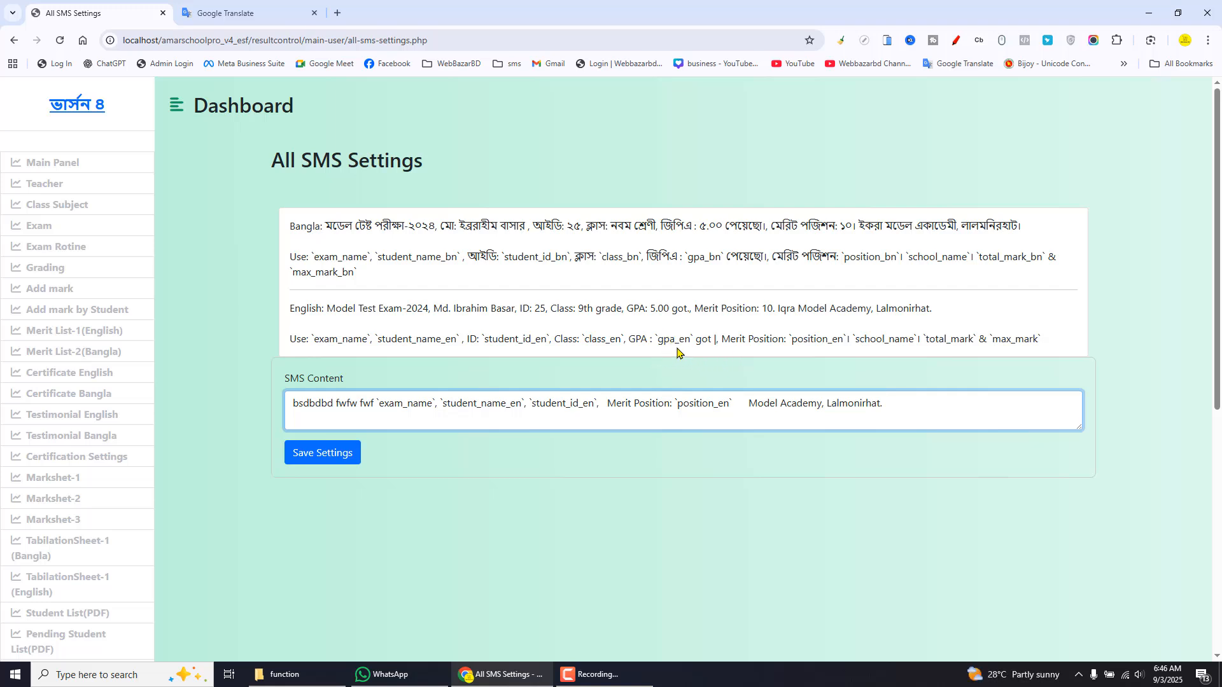
Insert "GPA : `gpa_en`" from the English sample after the merit position placeholder in the SMS content
{"action": "left_click_drag", "start_coordinate": [628, 338], "coordinate": [693, 338]}
{"action": "key", "text": "ctrl+c"}
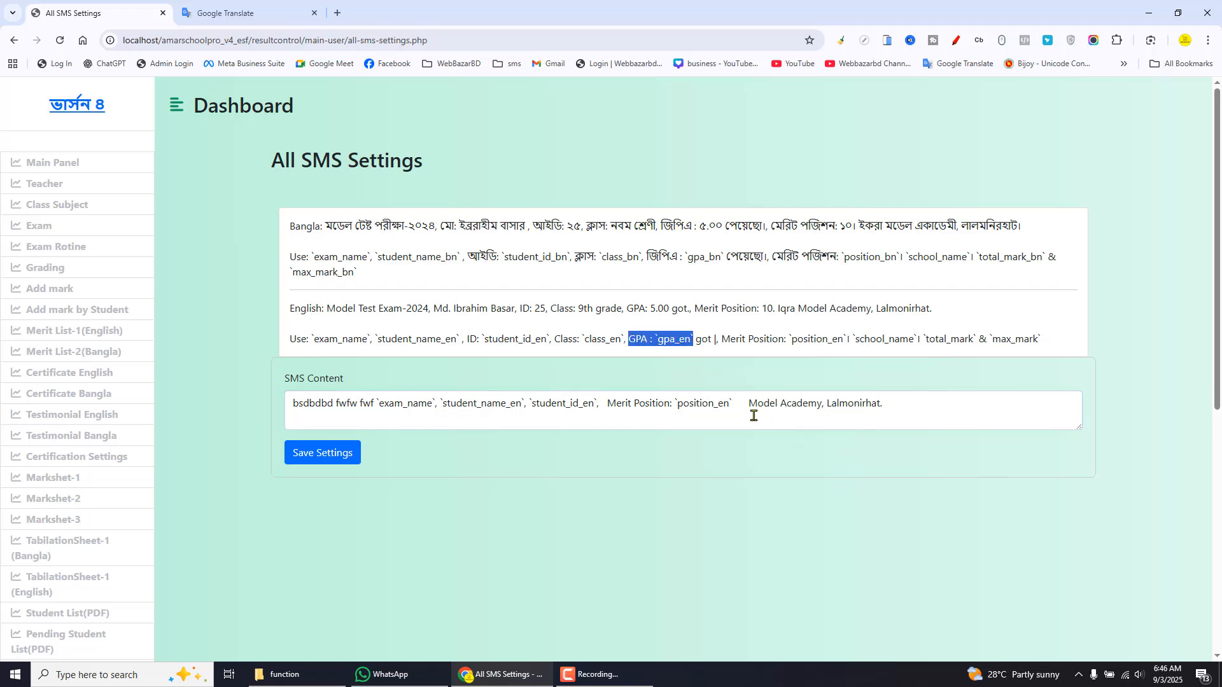
{"action": "left_click", "coordinate": [736, 404]}
{"action": "key", "text": "ctrl+v"}
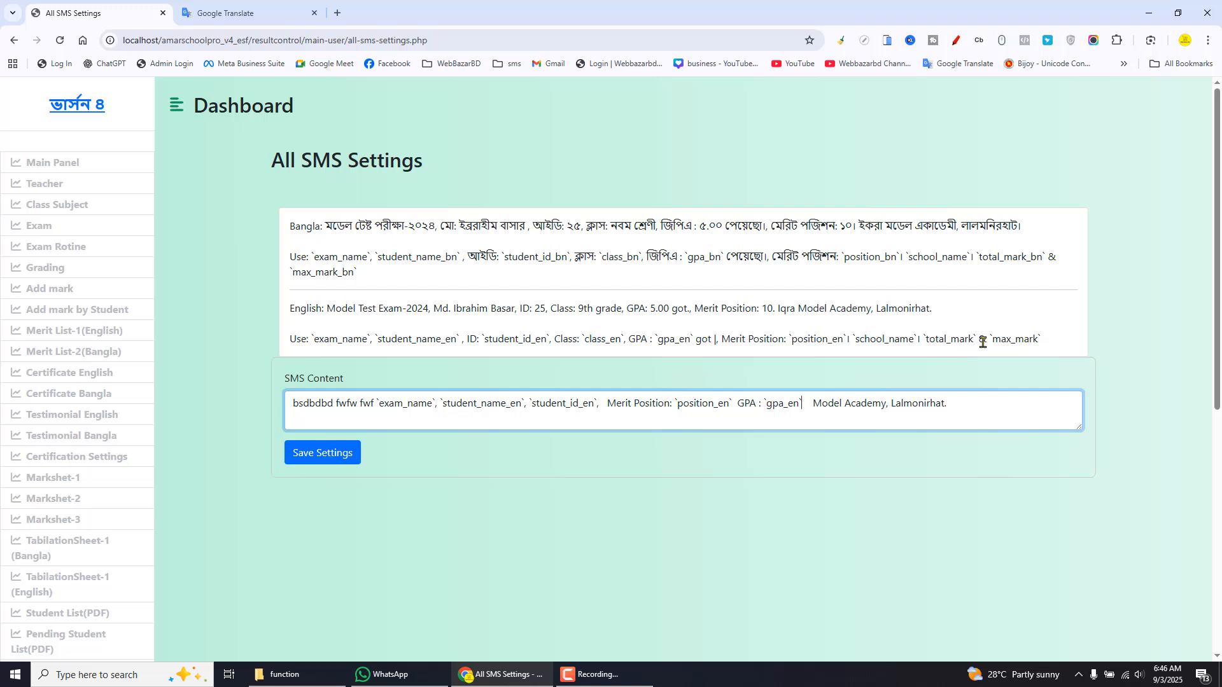
Insert "`total_mark` & `max_mark`" after the GPA placeholder and add extra spaces before each of the two mark placeholders
{"action": "left_click_drag", "start_coordinate": [1060, 344], "coordinate": [921, 338]}
{"action": "key", "text": "ctrl+c"}
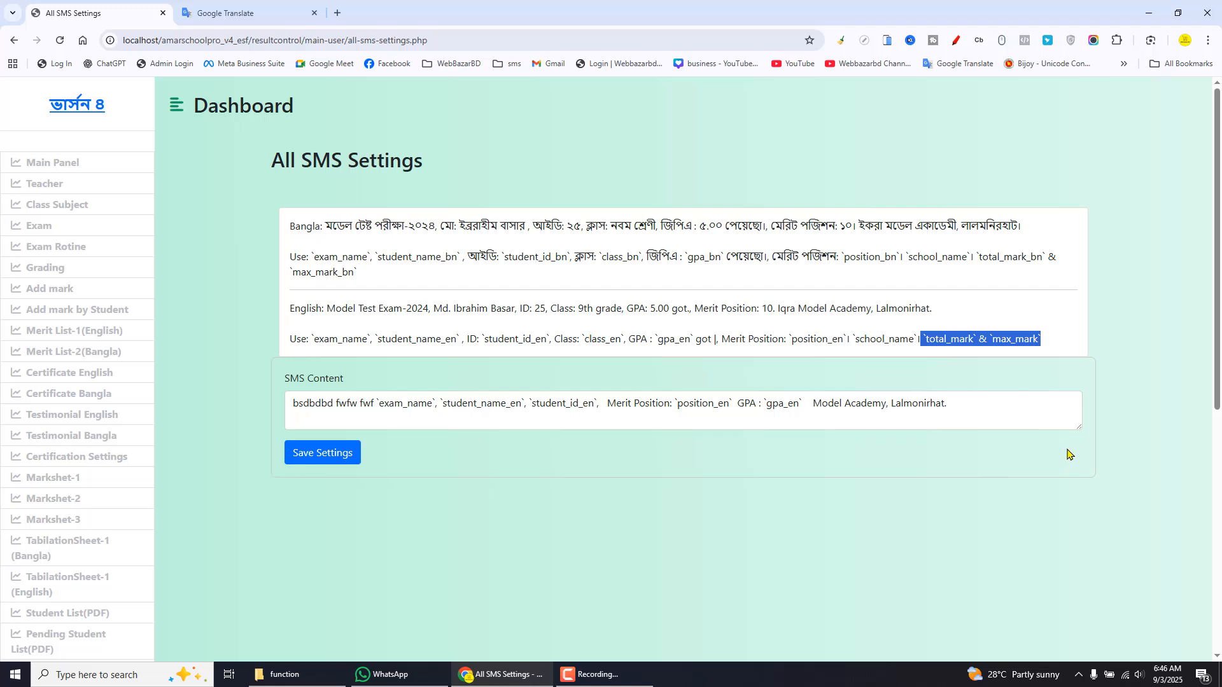
{"action": "left_click", "coordinate": [807, 403]}
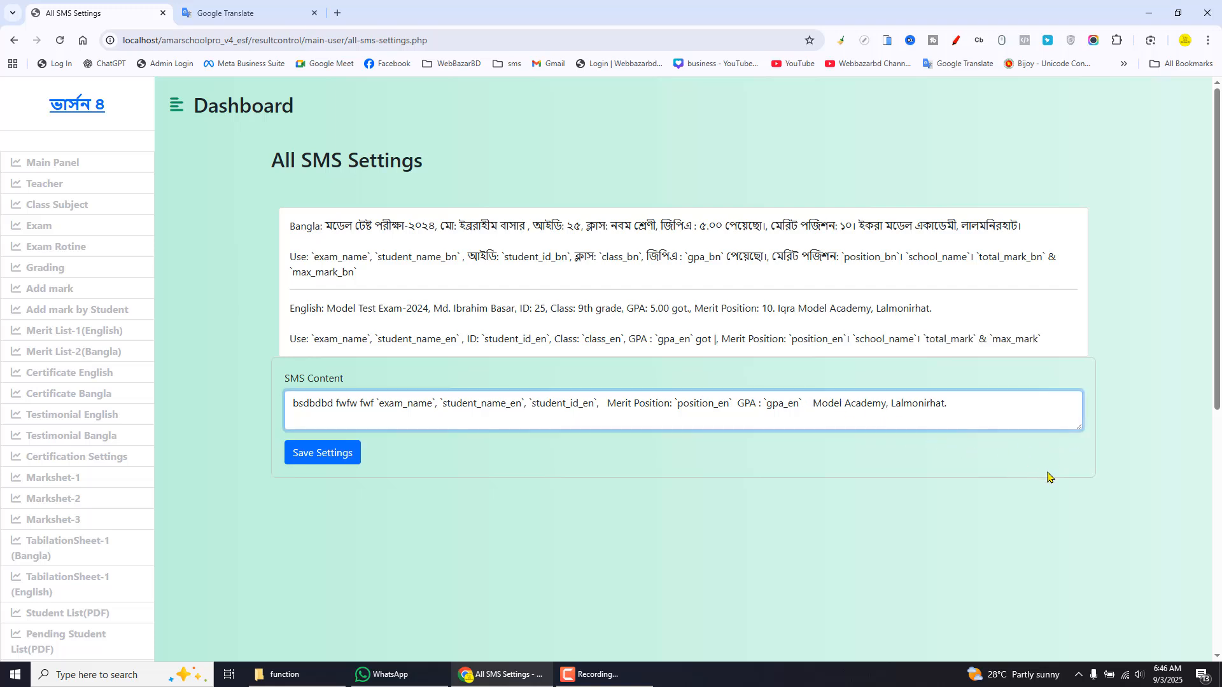
{"action": "key", "text": "ctrl+v"}
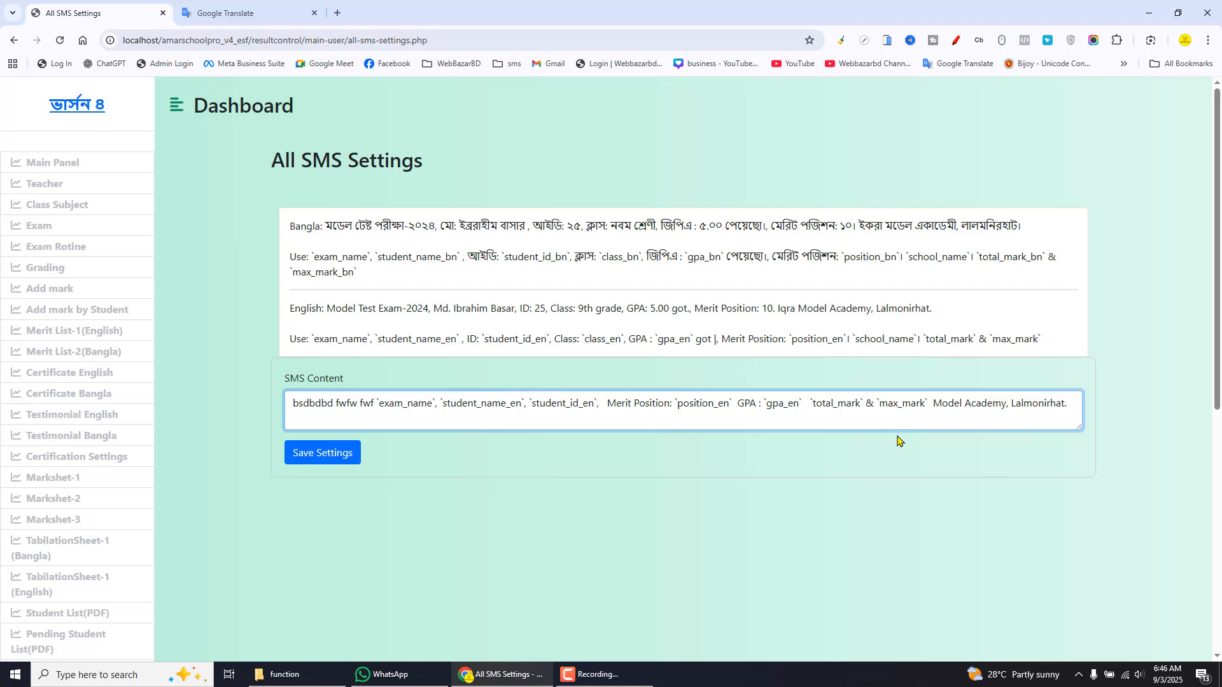
{"action": "left_click", "coordinate": [875, 404]}
{"action": "type", "text": "&"}
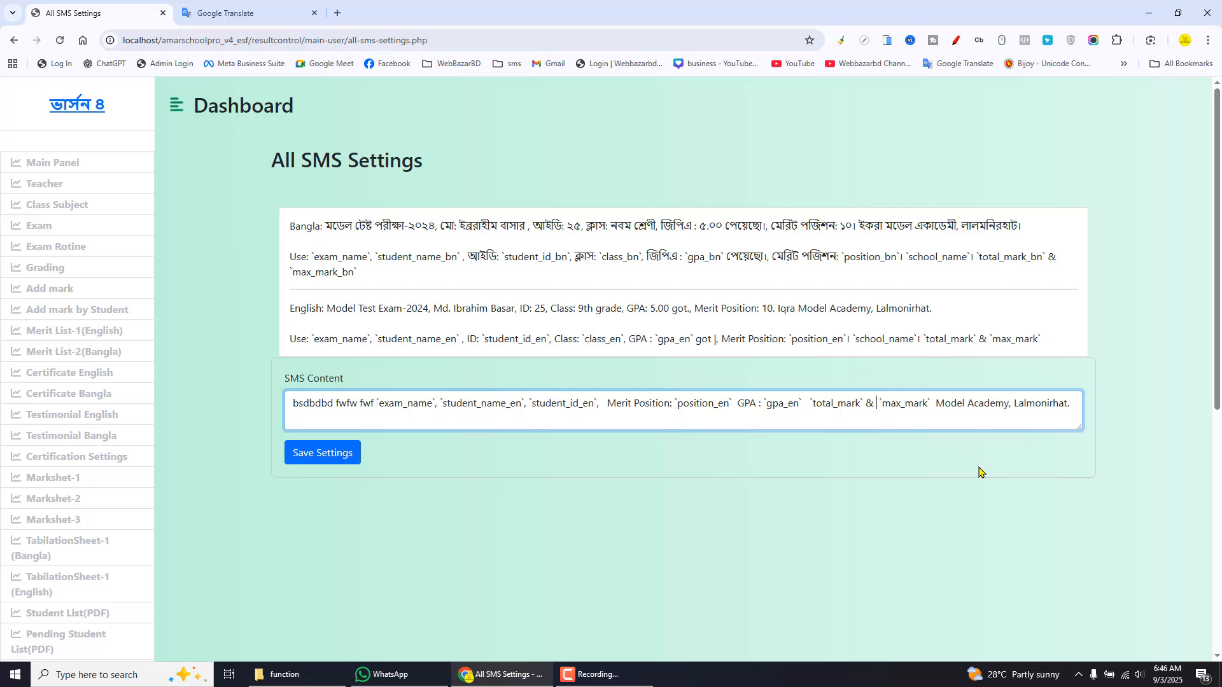
{"action": "left_click", "coordinate": [808, 403]}
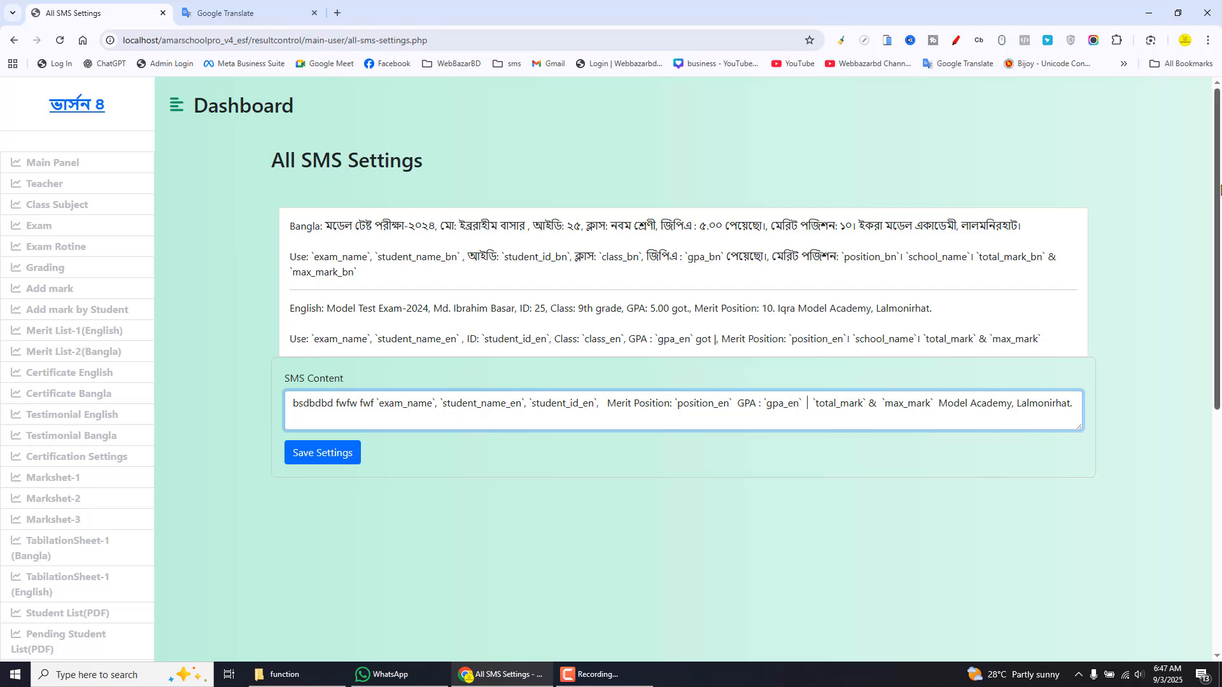
Leave the result SMS page, open the webbazar_smartschool_v1 site from the localhost index and enter its Accounting module
{"action": "left_click_drag", "start_coordinate": [1219, 194], "coordinate": [1219, 372]}
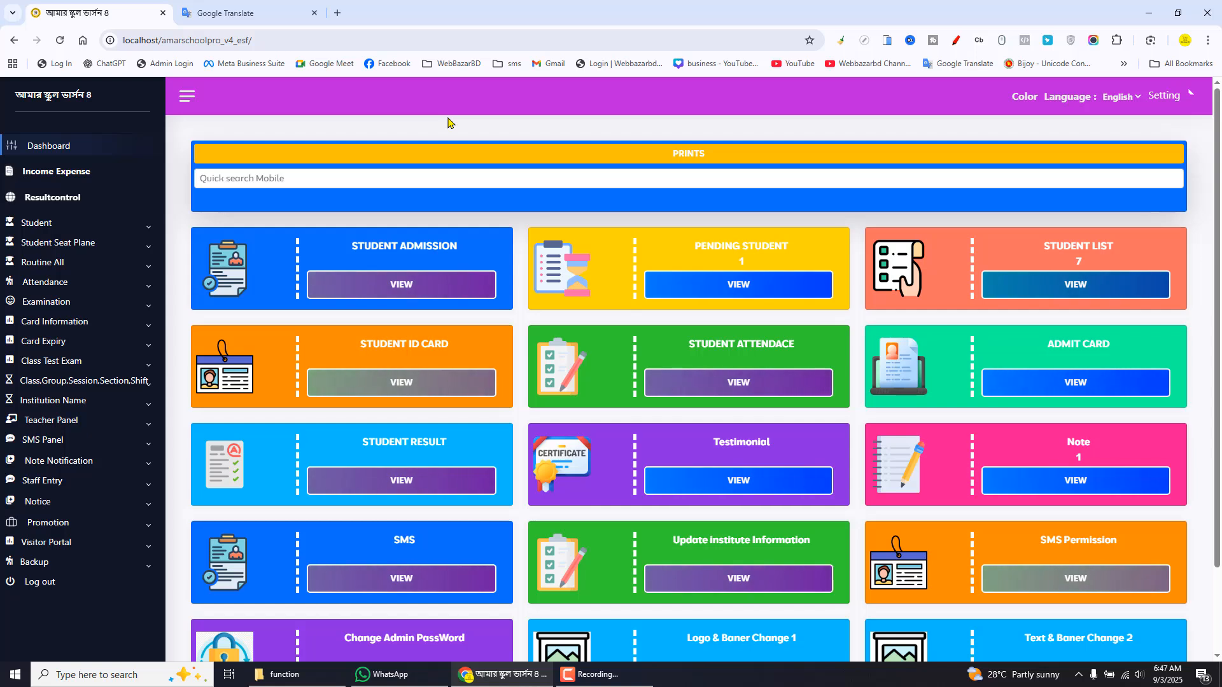
{"action": "left_click_drag", "start_coordinate": [163, 40], "coordinate": [391, 42]}
{"action": "key", "text": "BackSpace"}
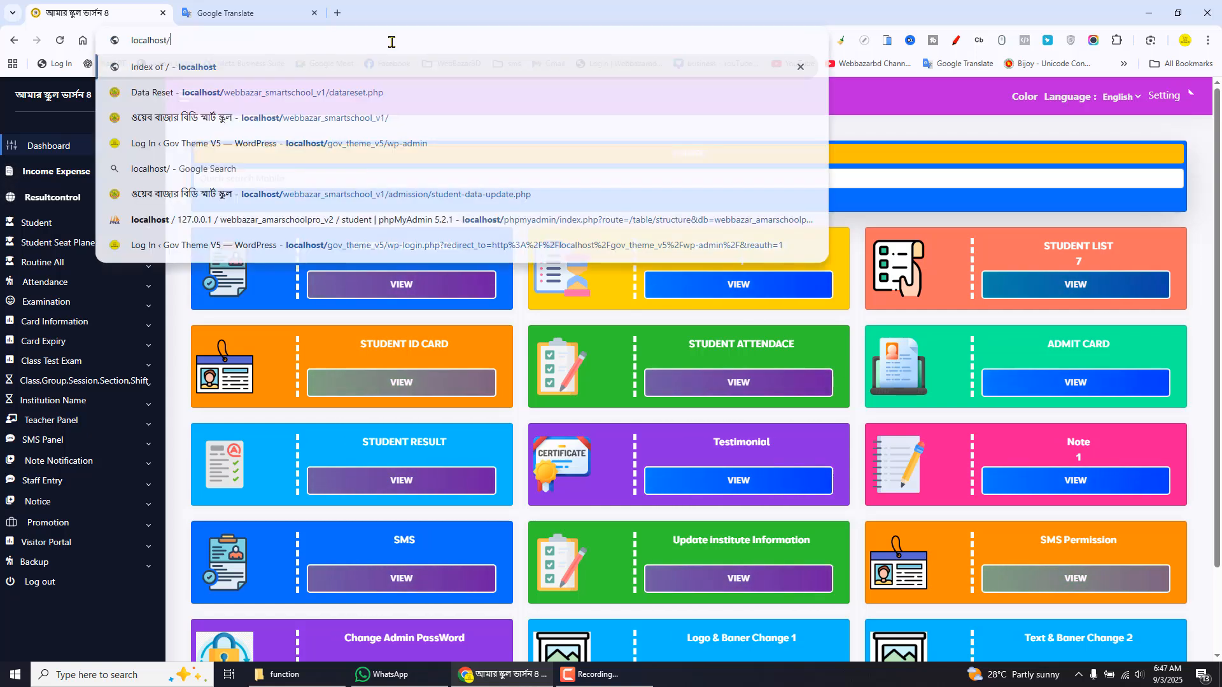
{"action": "key", "text": "Return"}
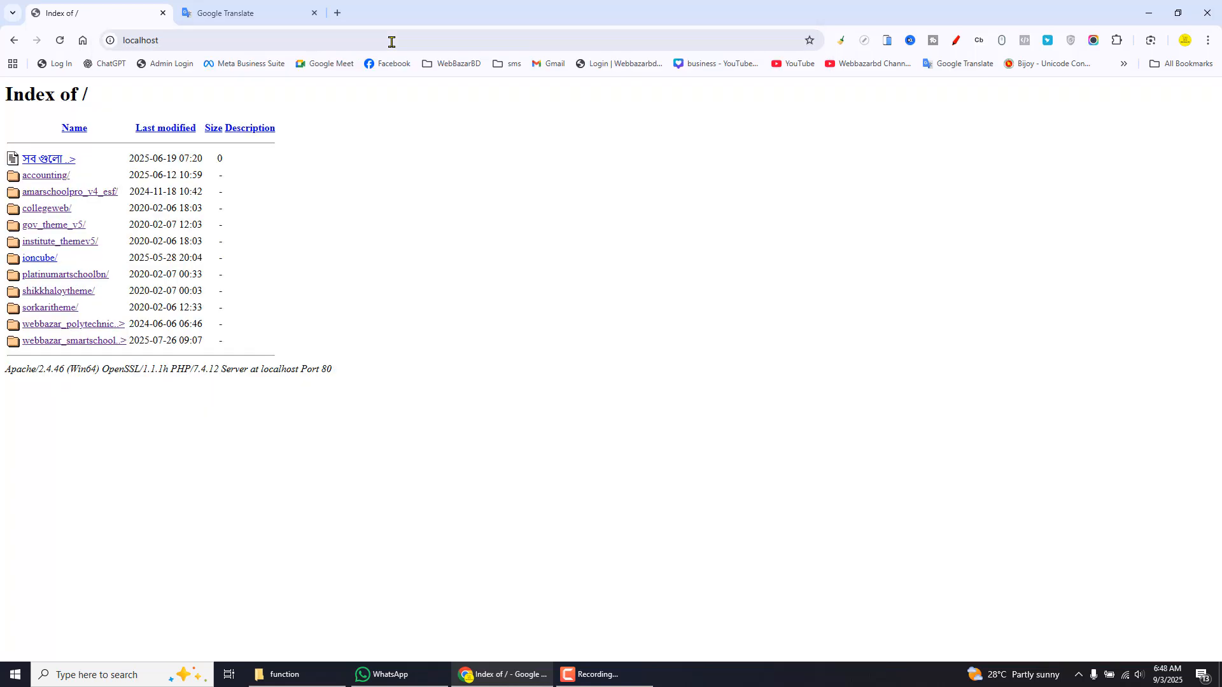
{"action": "left_click", "coordinate": [82, 343]}
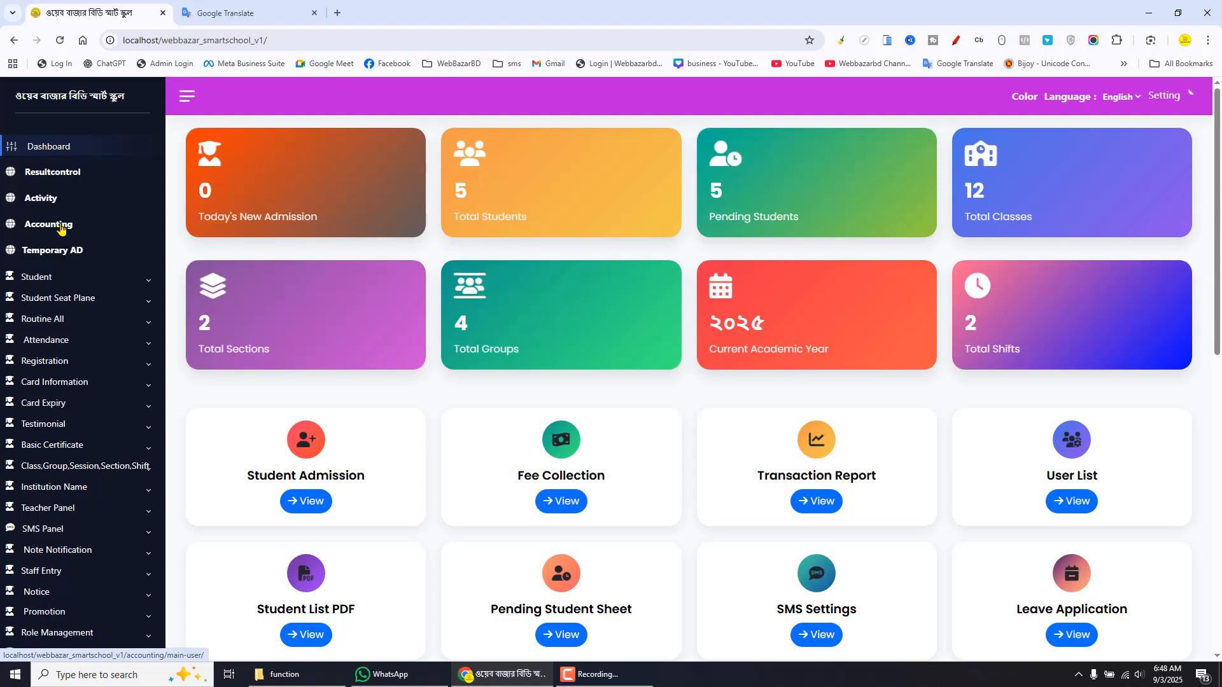
{"action": "left_click", "coordinate": [60, 226]}
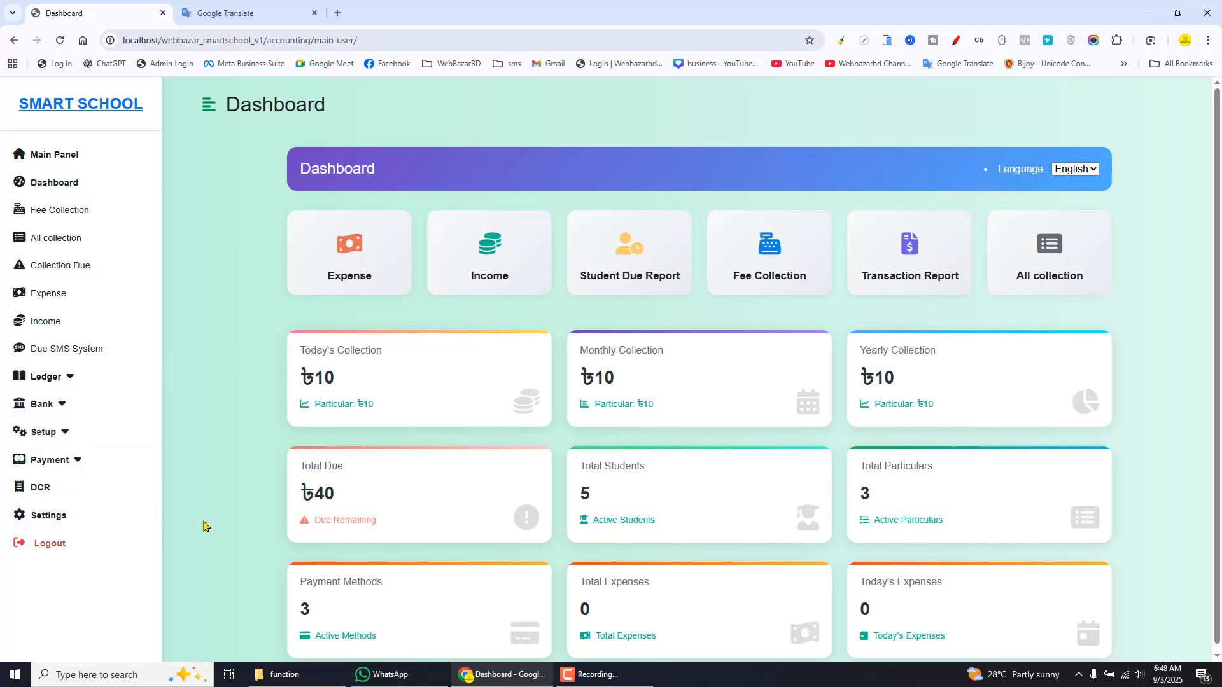
Open Collection SMS Settings in the accounting setup and examine the collection message and its available placeholders
{"action": "left_click", "coordinate": [74, 434]}
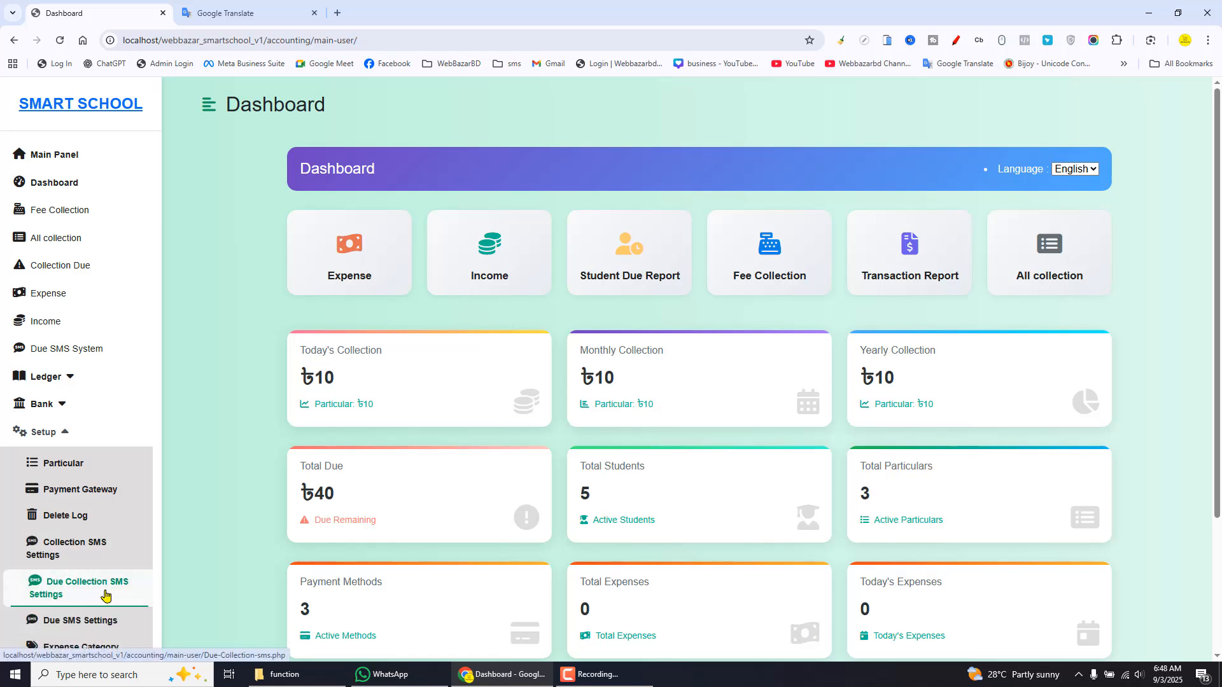
{"action": "left_click", "coordinate": [67, 547]}
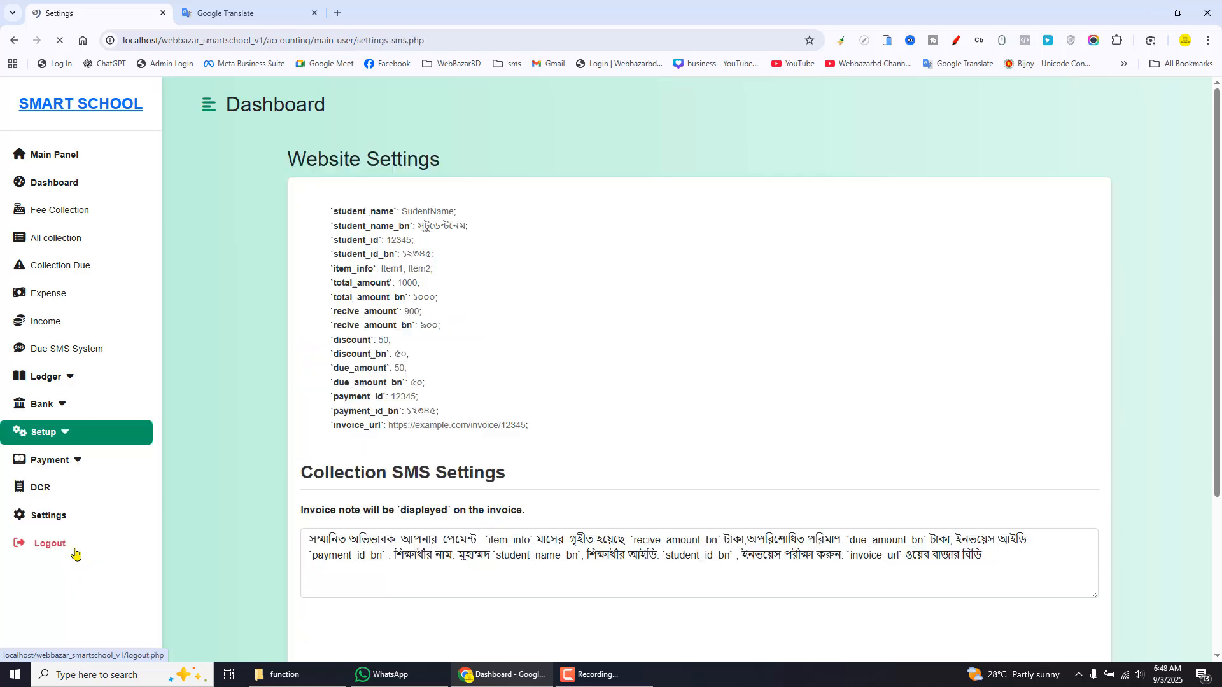
{"action": "scroll", "coordinate": [453, 400], "scroll_direction": "down", "scroll_amount": 3}
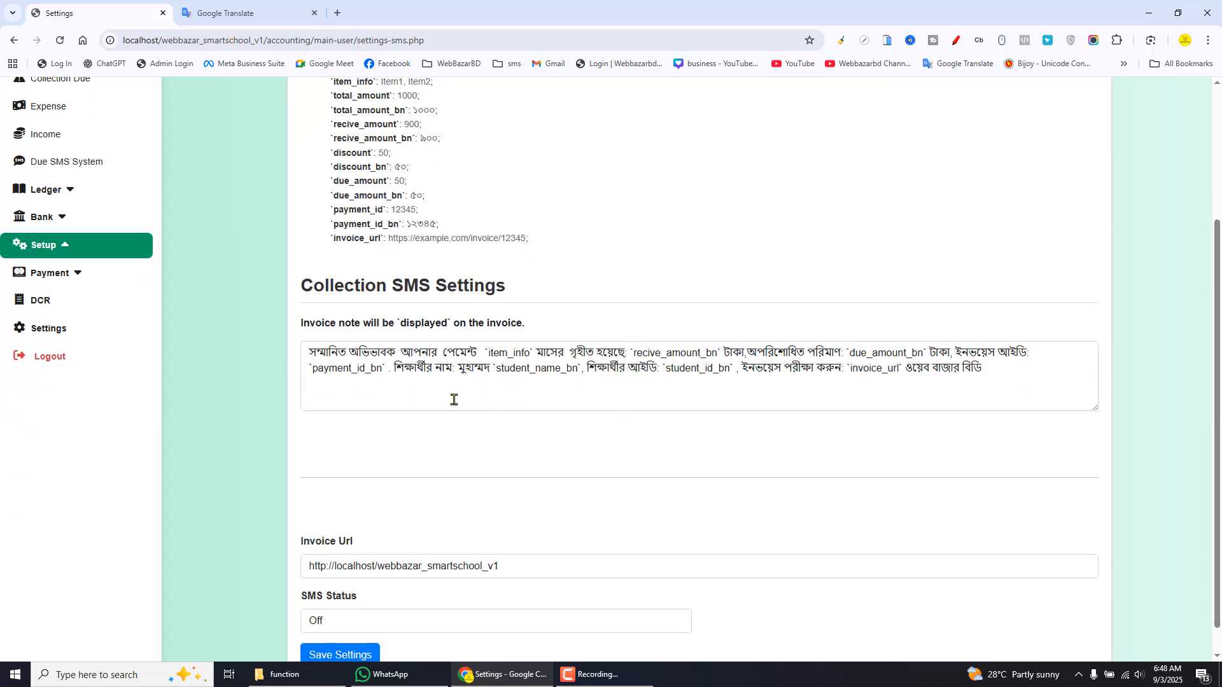
{"action": "left_click_drag", "start_coordinate": [304, 354], "coordinate": [1050, 376]}
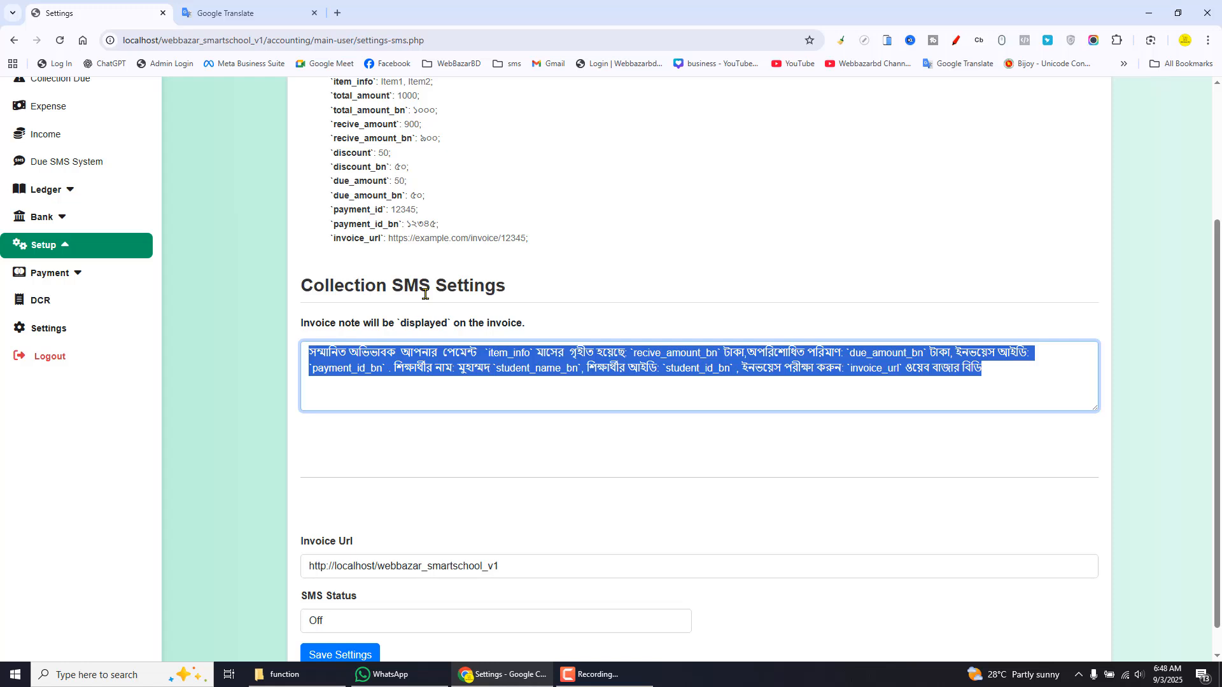
{"action": "scroll", "coordinate": [425, 293], "scroll_direction": "up", "scroll_amount": 3}
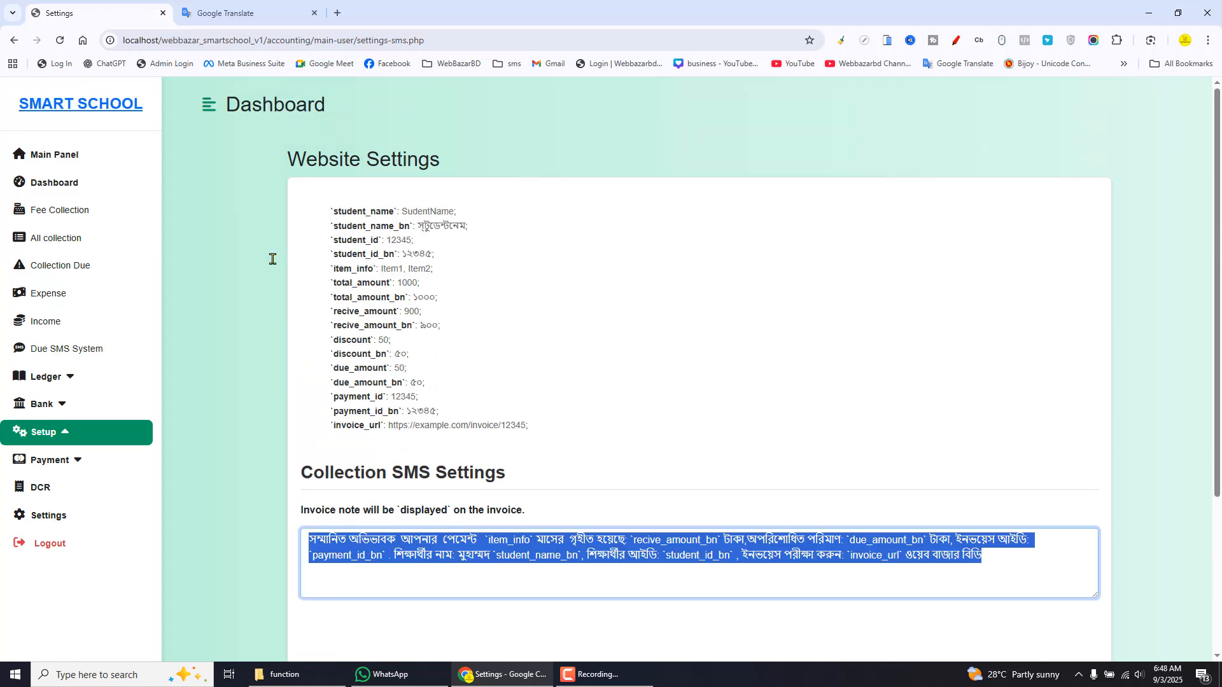
Return to the Smart School main panel and close its browser tab
{"action": "left_click", "coordinate": [63, 155]}
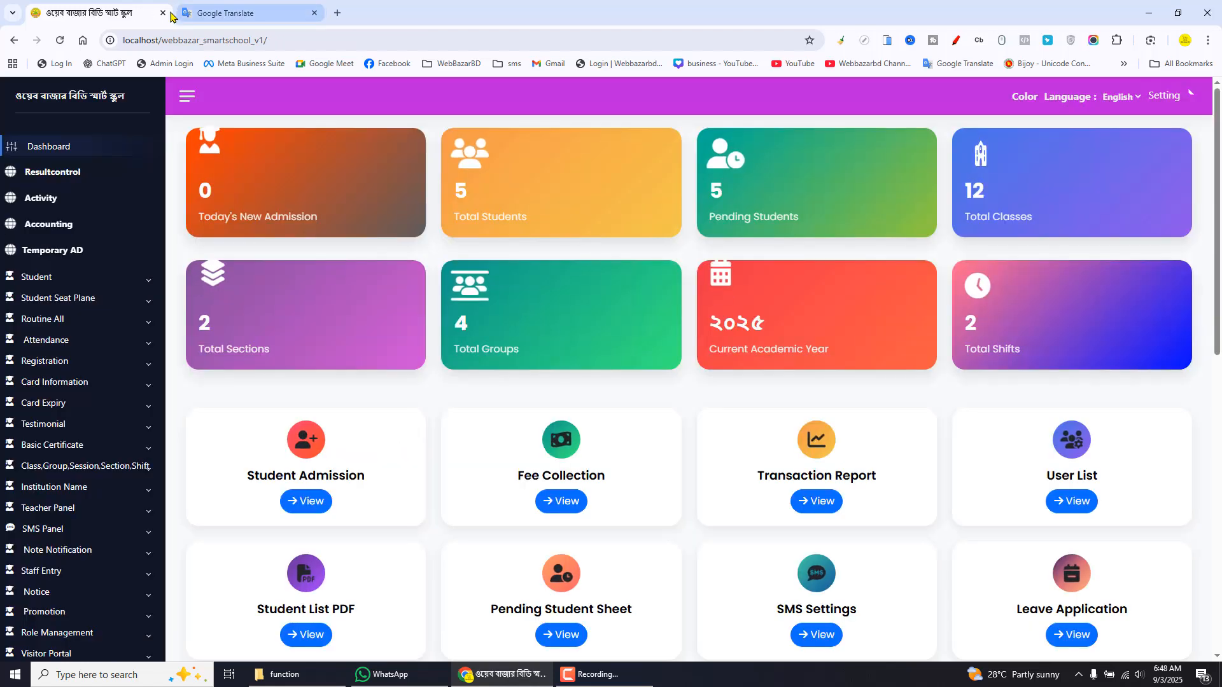
{"action": "key", "text": "ctrl+w"}
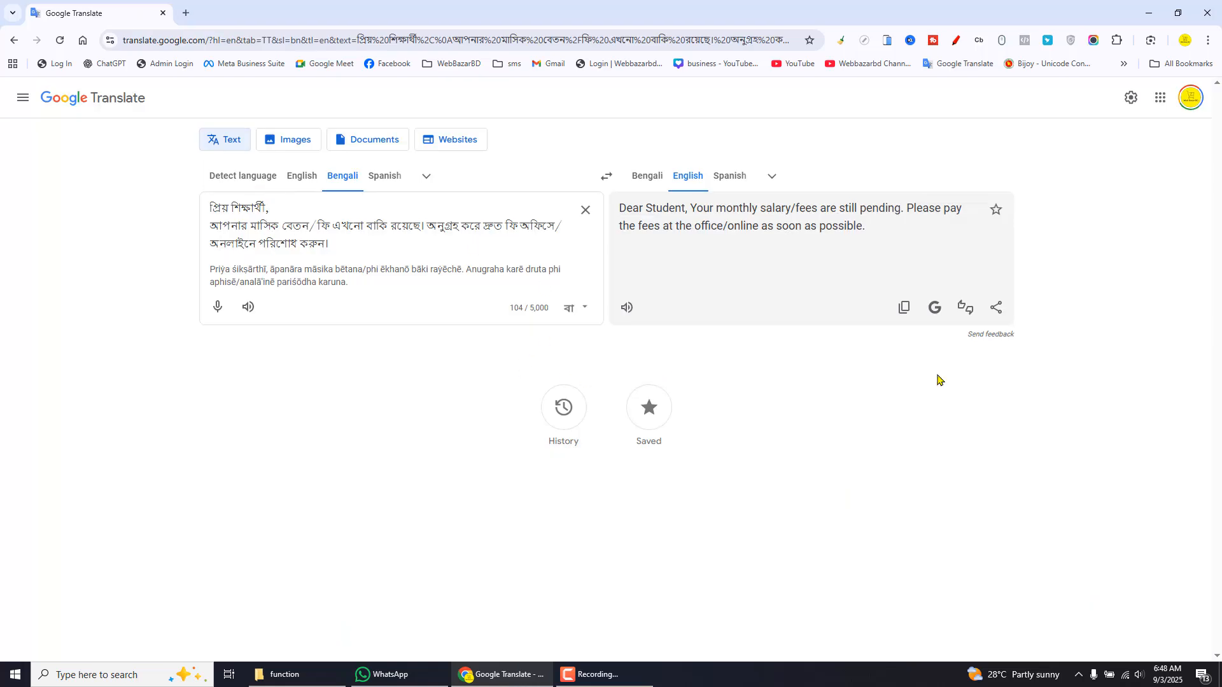